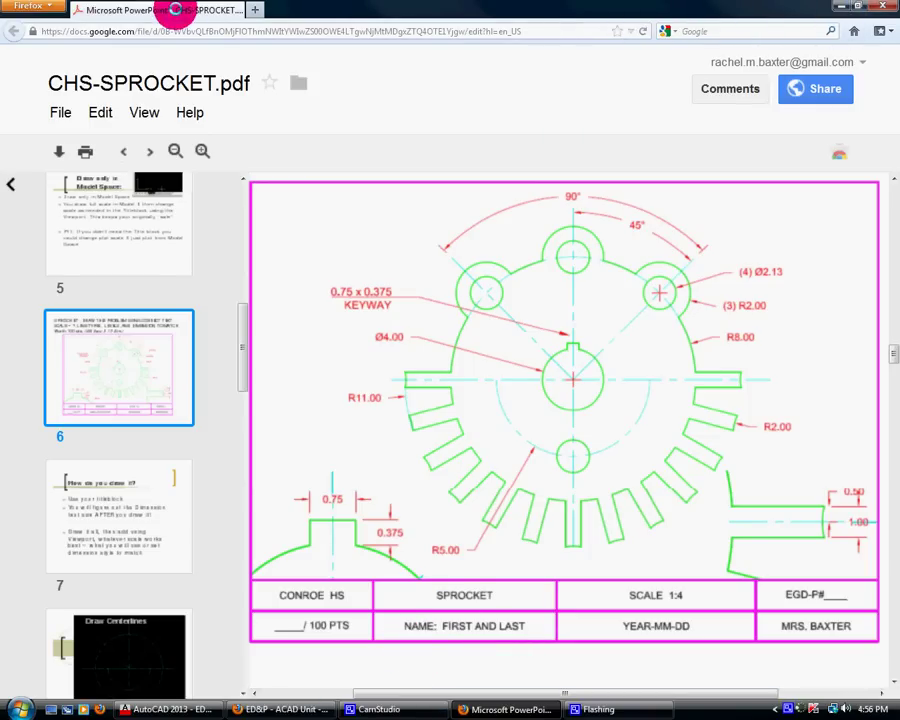
Step: Leave the sprocket PDF for AutoCAD and save the open titleblock drawing under the new name Sprocket in the ACAD folder
key("ctrl+w")
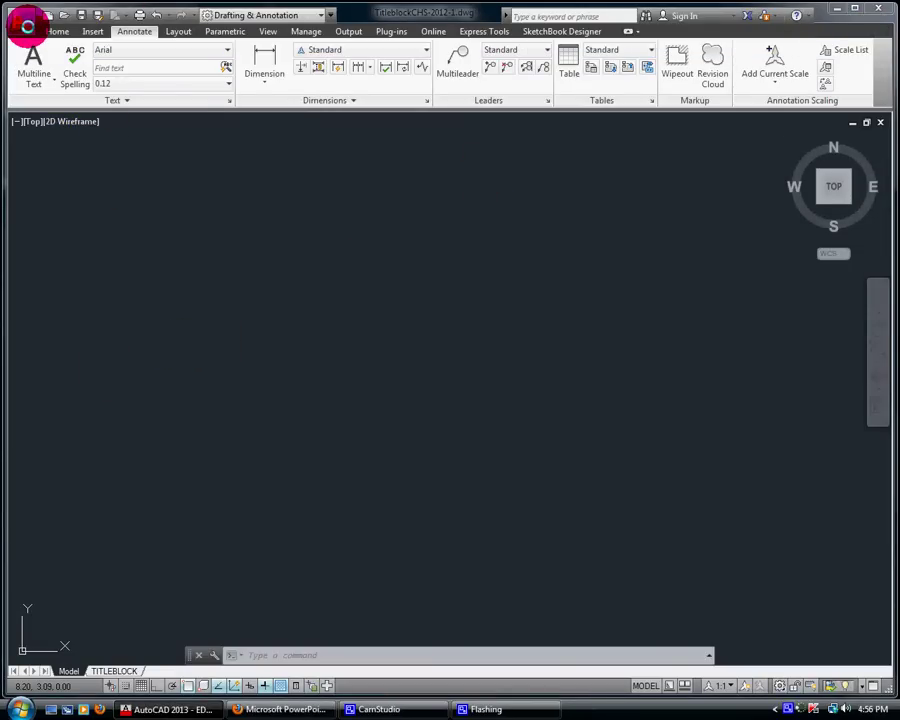
left_click(27, 25)
left_click(356, 197)
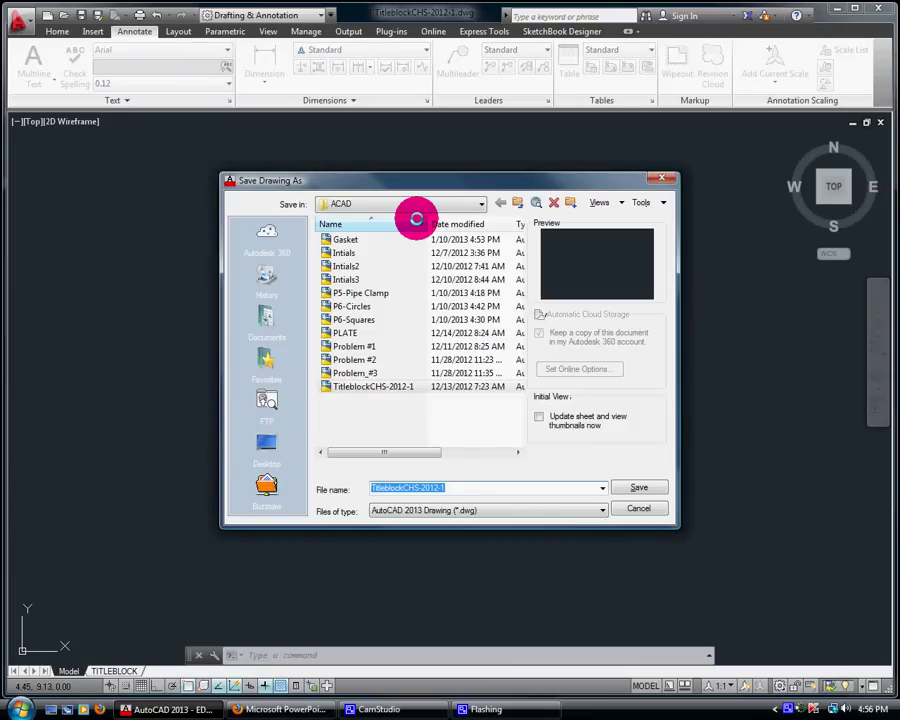
type("Sprocket")
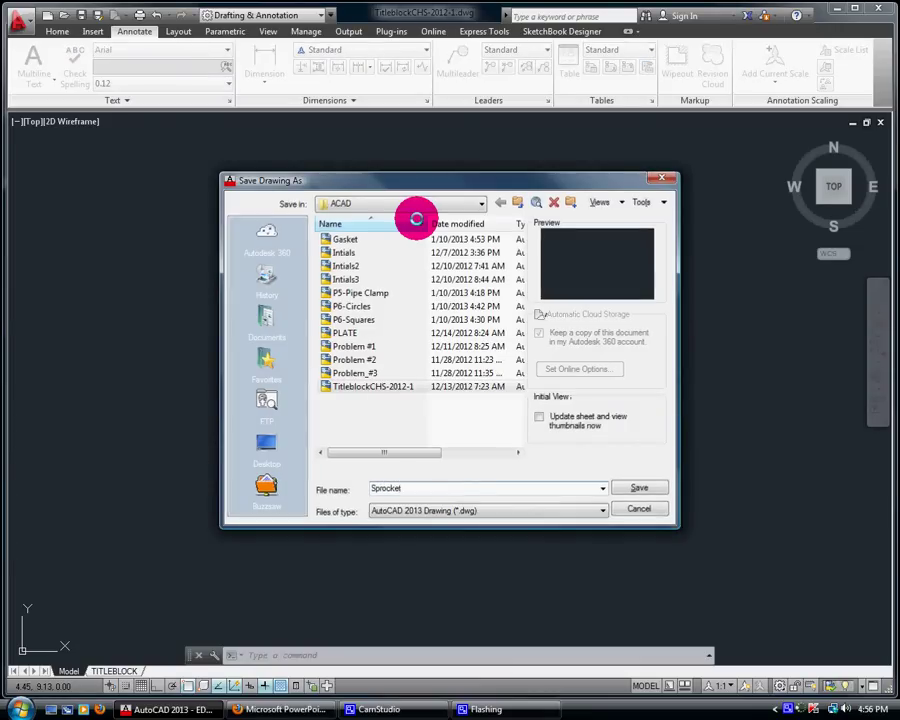
key("Return")
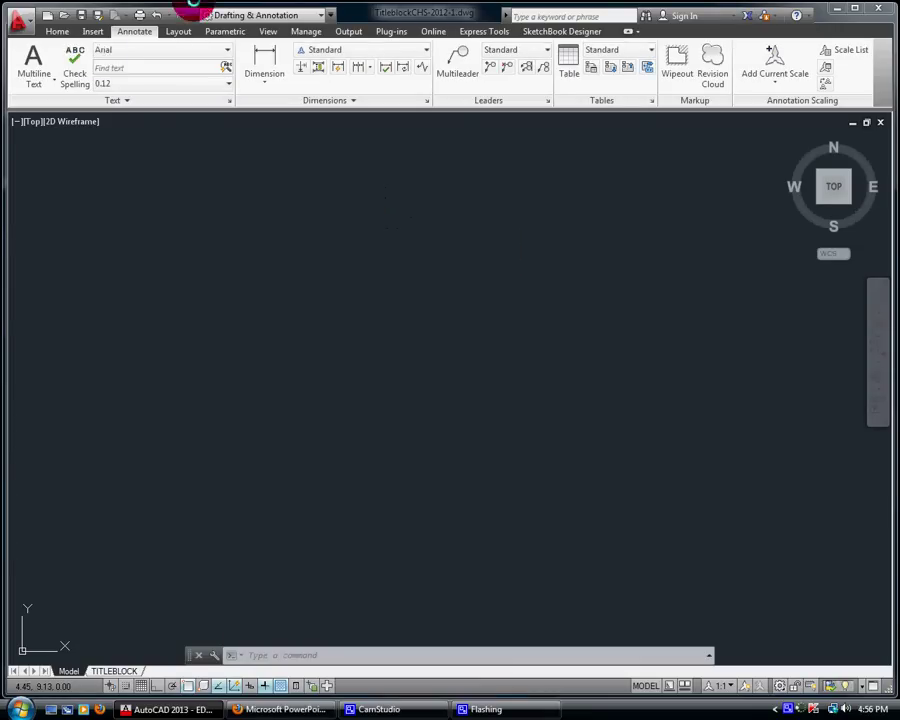
Step: Make the Center layer current and draw a long horizontal centerline across the drawing area with Ortho turned on
left_click(60, 31)
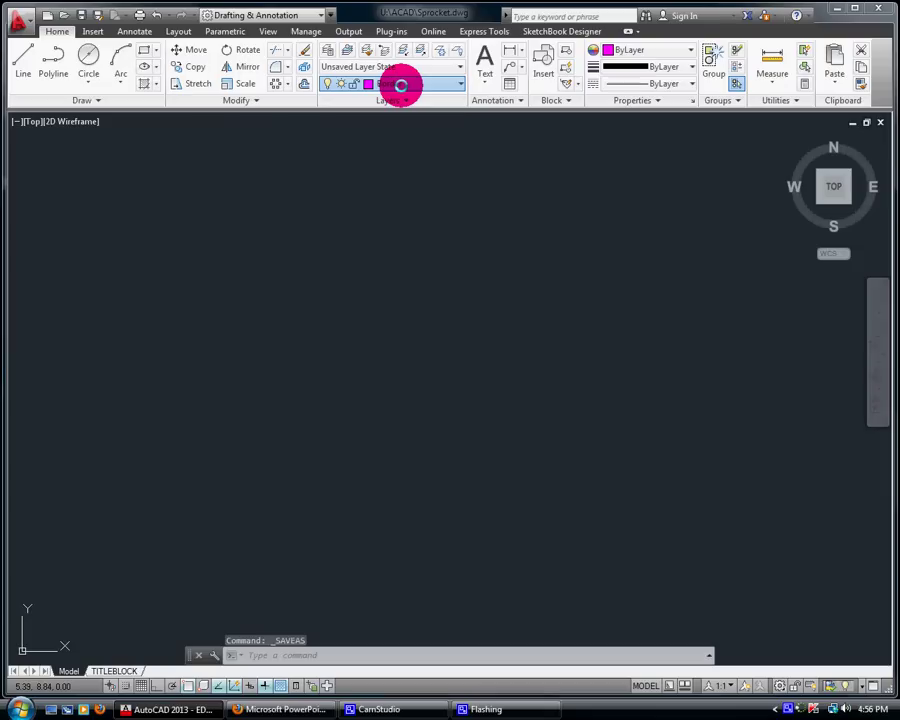
left_click(400, 84)
left_click(400, 130)
left_click(25, 57)
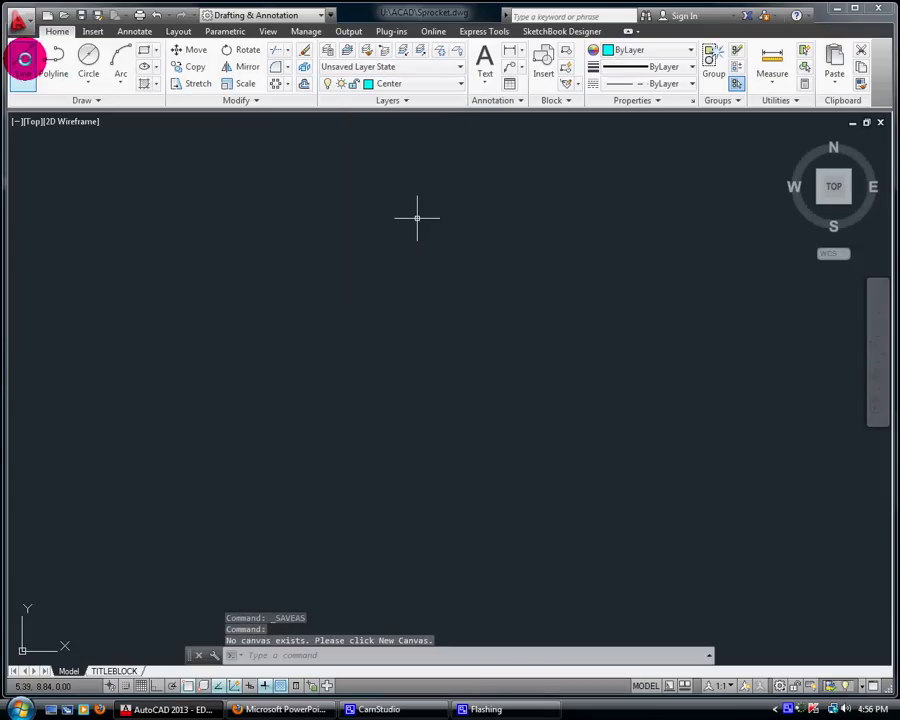
left_click(49, 457)
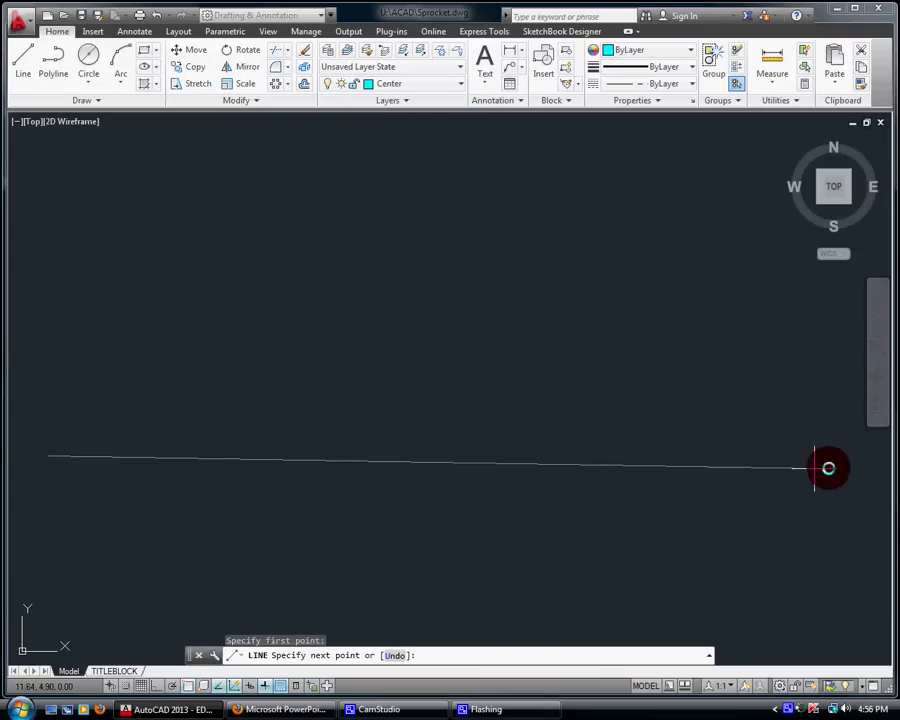
left_click(157, 686)
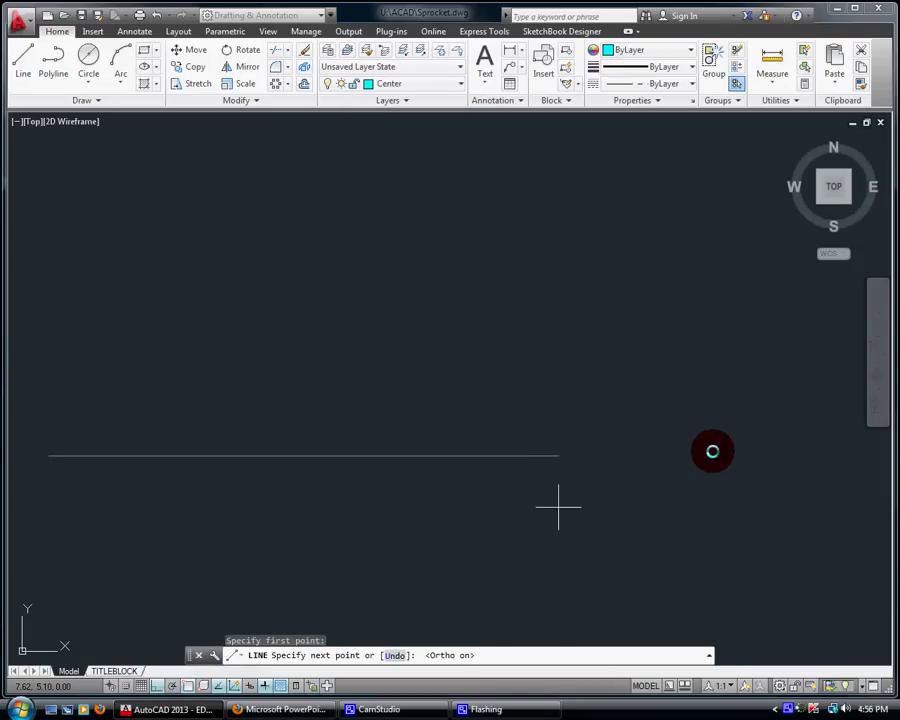
left_click(834, 424)
Step: Check the Object Snap settings and accept them with all snap modes enabled
left_click(23, 57)
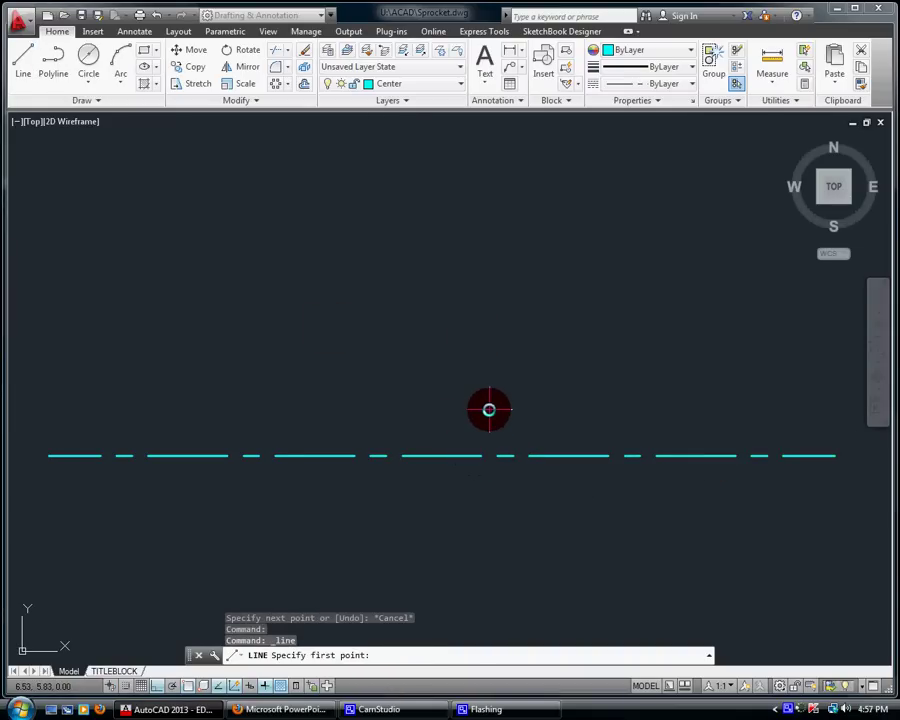
key("Escape")
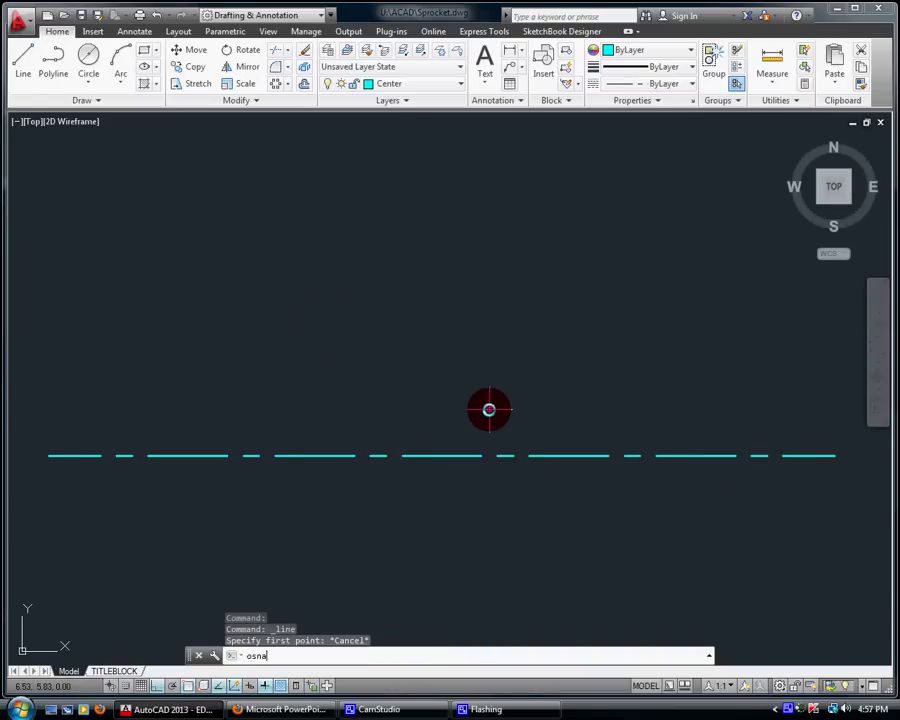
key("Return")
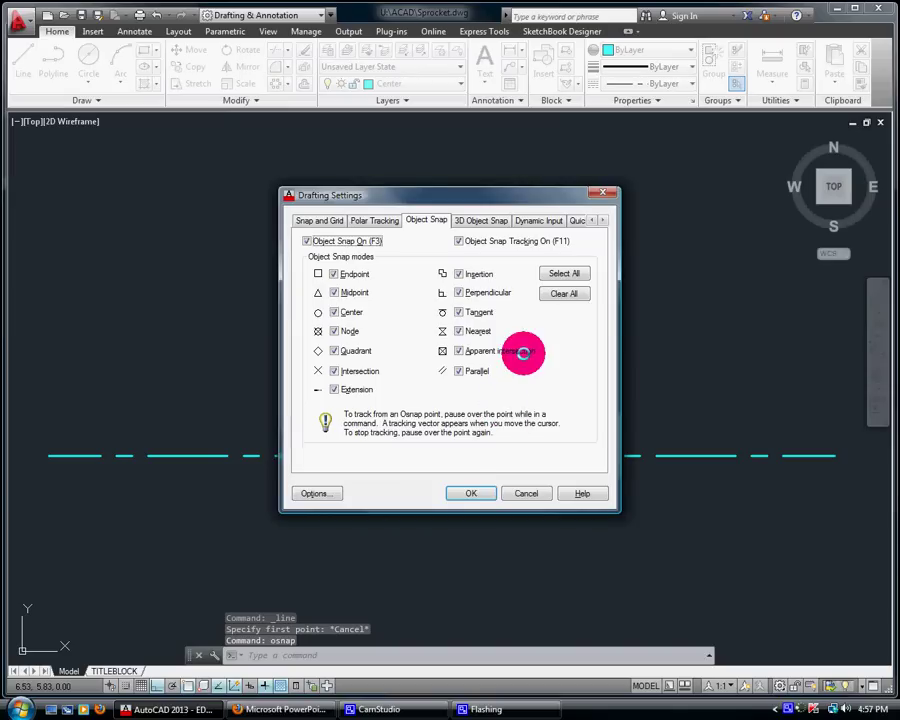
left_click(486, 491)
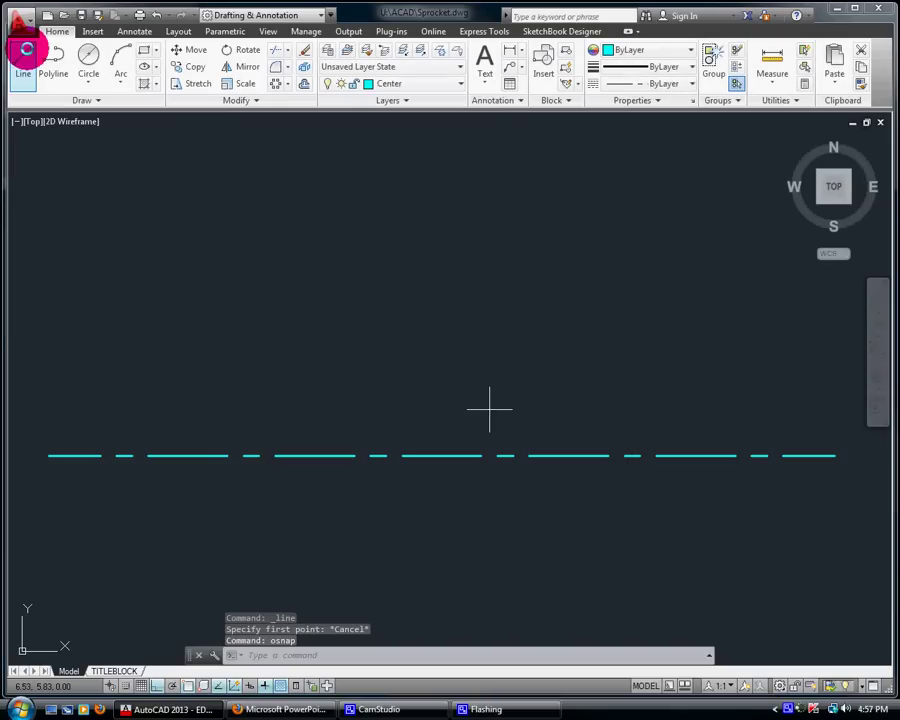
Step: Draw a vertical centerline upward from the midpoint of the horizontal centerline
left_click(24, 52)
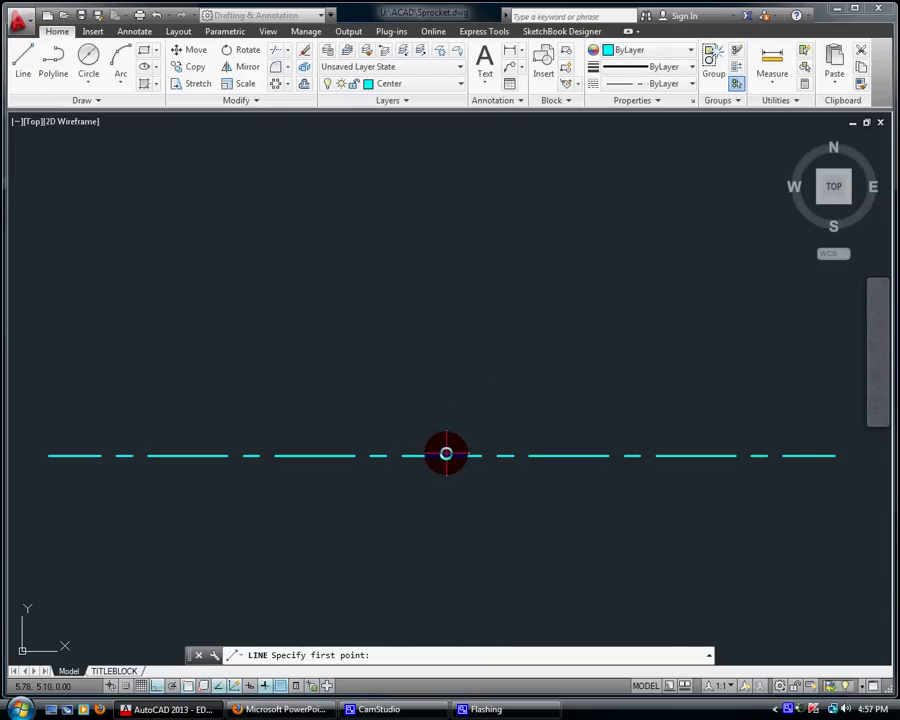
left_click(441, 455)
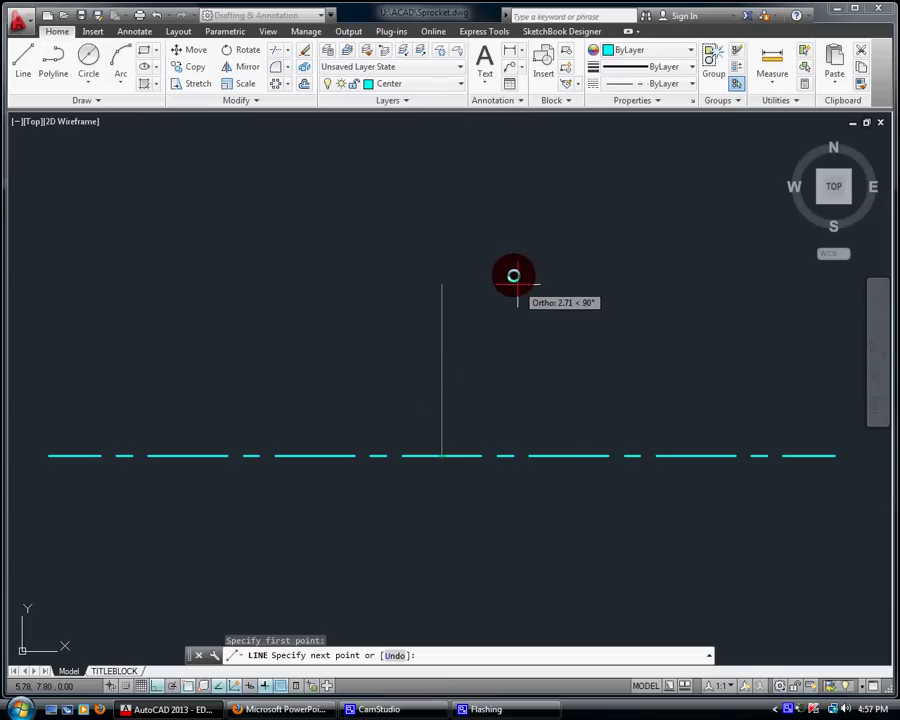
left_click(446, 121)
scroll(501, 359, "down", 3)
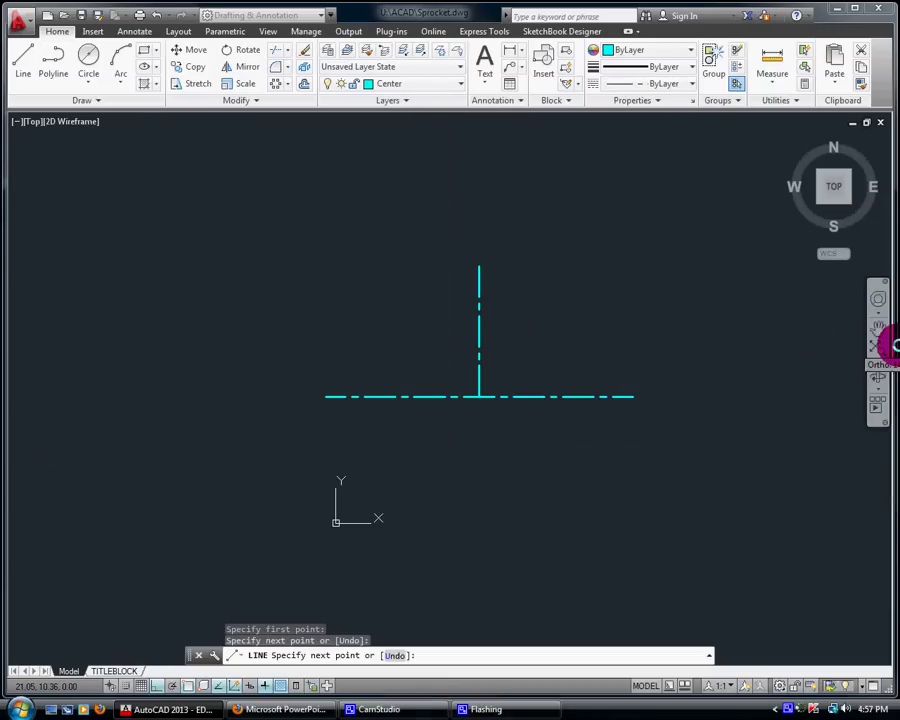
right_click(603, 297)
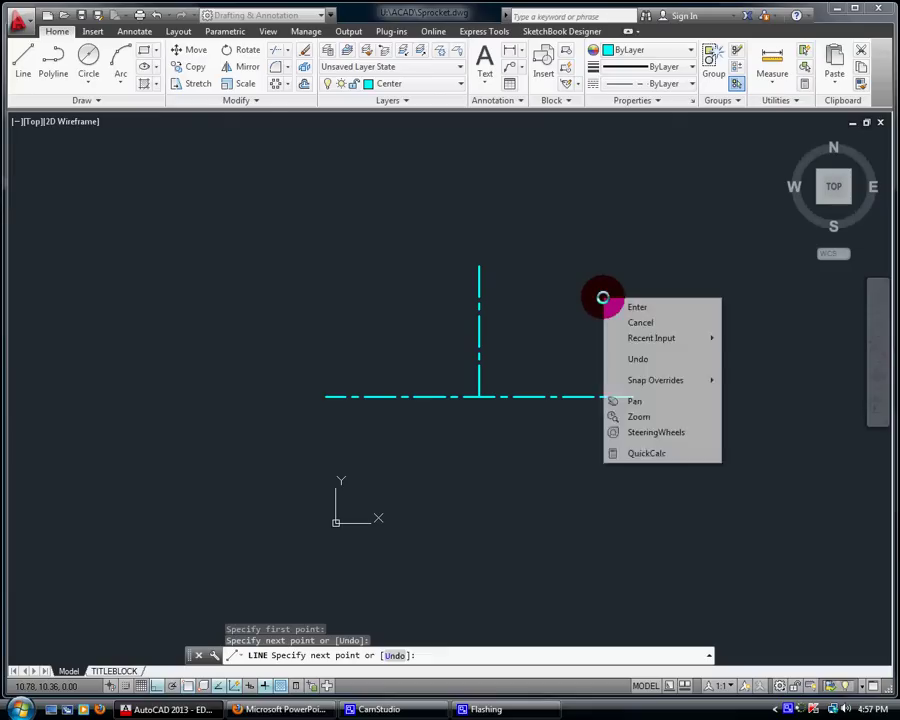
key("Escape")
key("Escape")
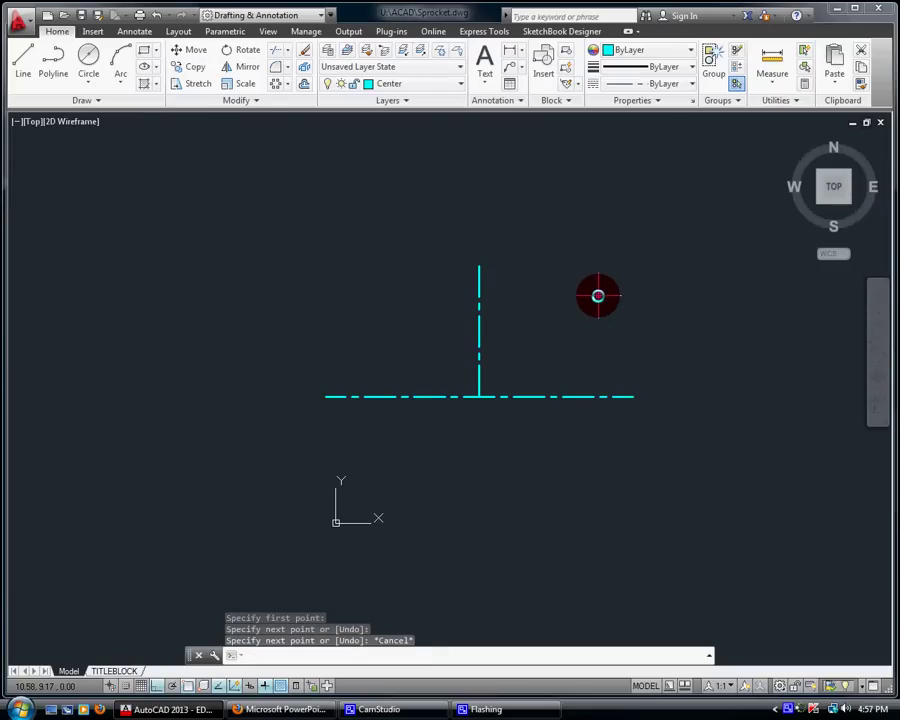
Step: Stretch the lower end of the vertical centerline down below the horizontal centerline so the two lines cross
scroll(597, 296, "down", 2)
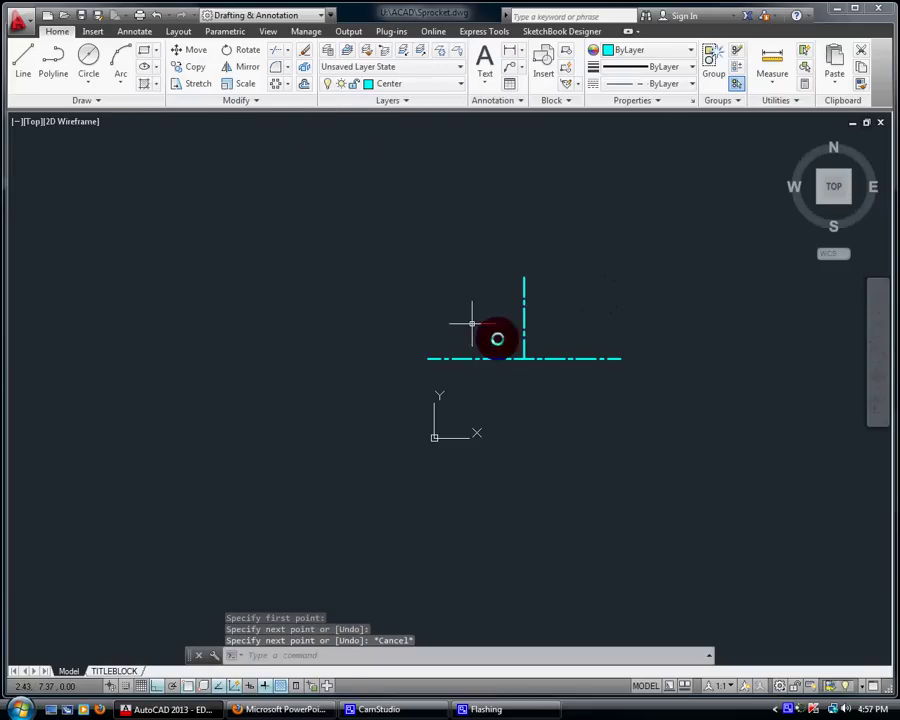
left_click(523, 334)
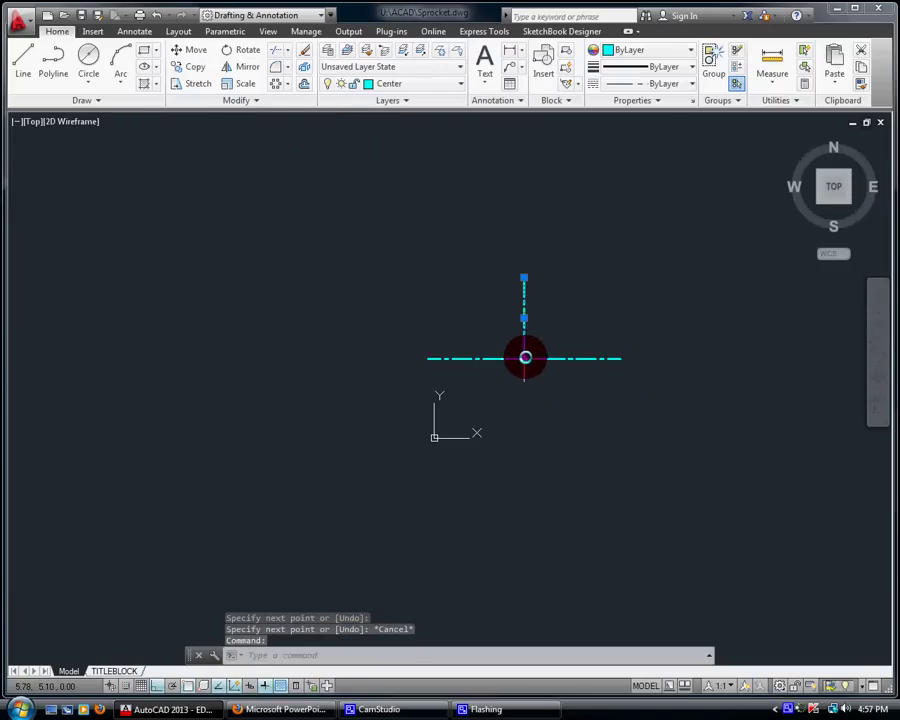
left_click(524, 358)
left_click(525, 470)
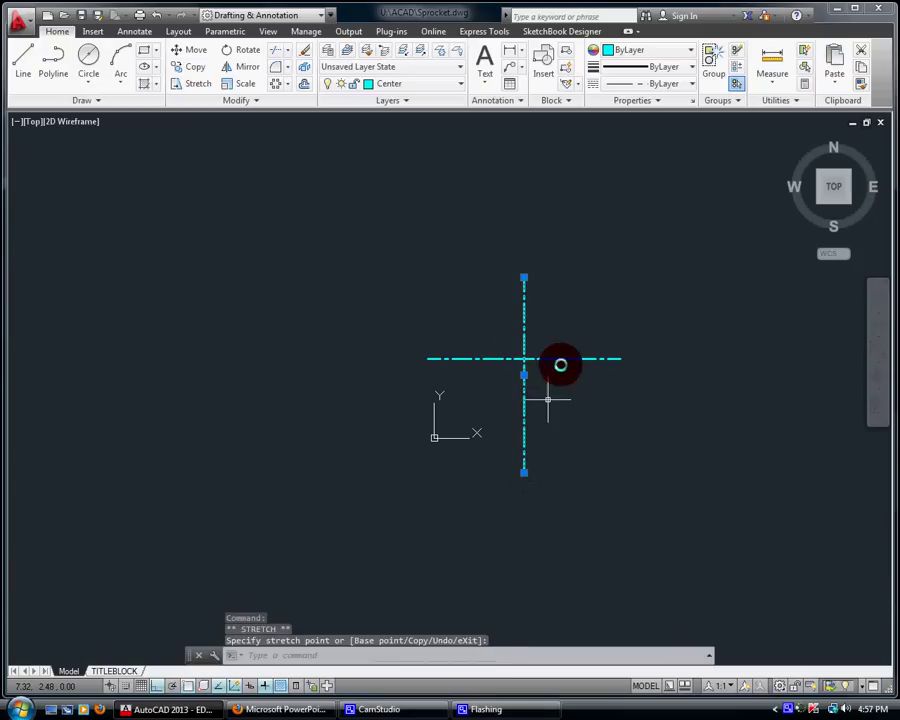
key("Escape")
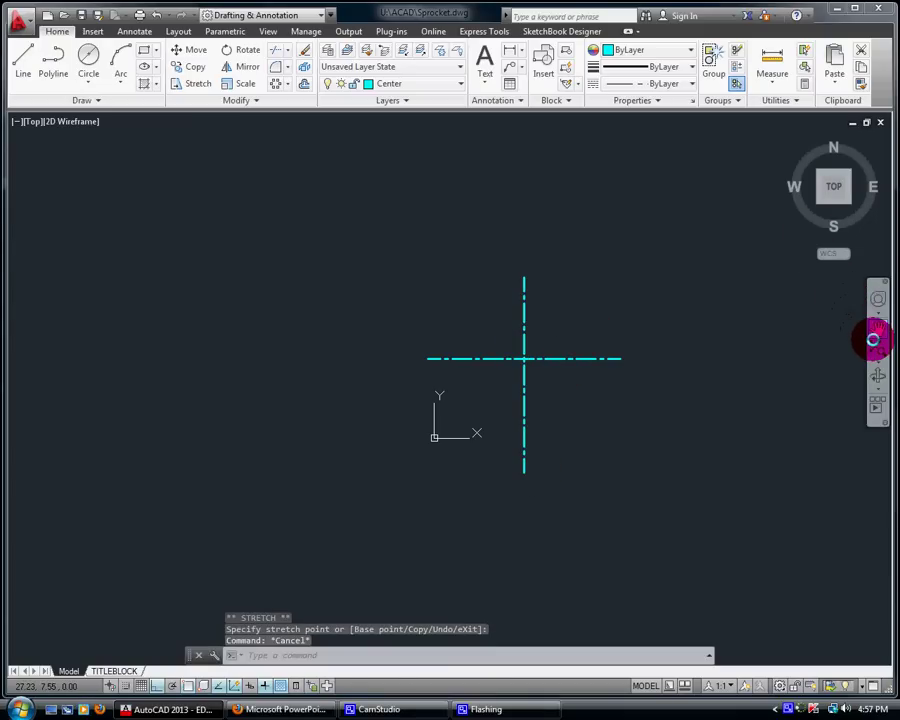
left_click(876, 344)
left_click(877, 374)
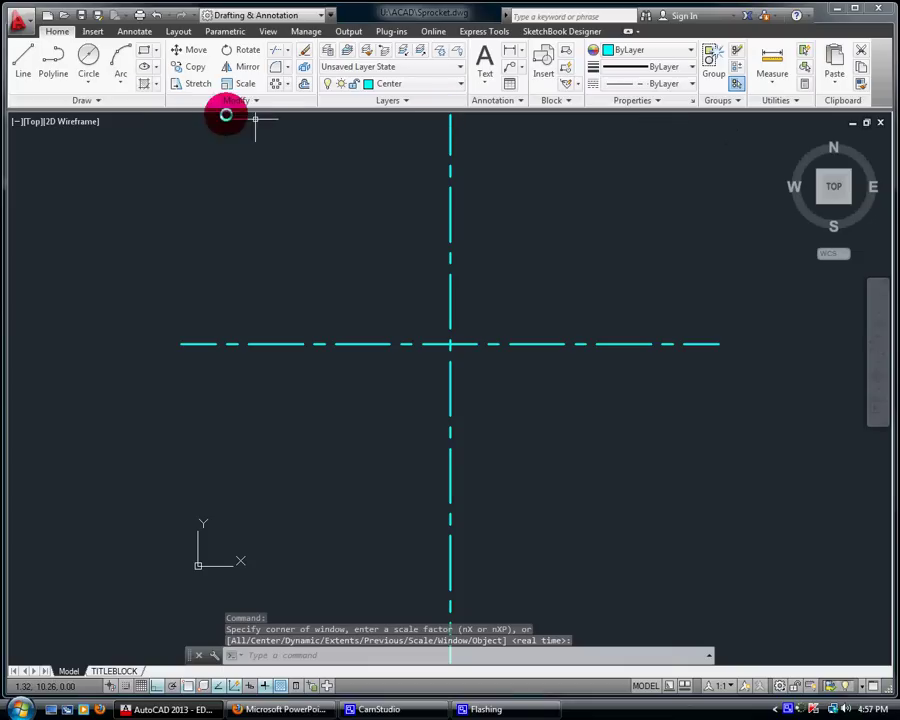
type("l")
key("Return")
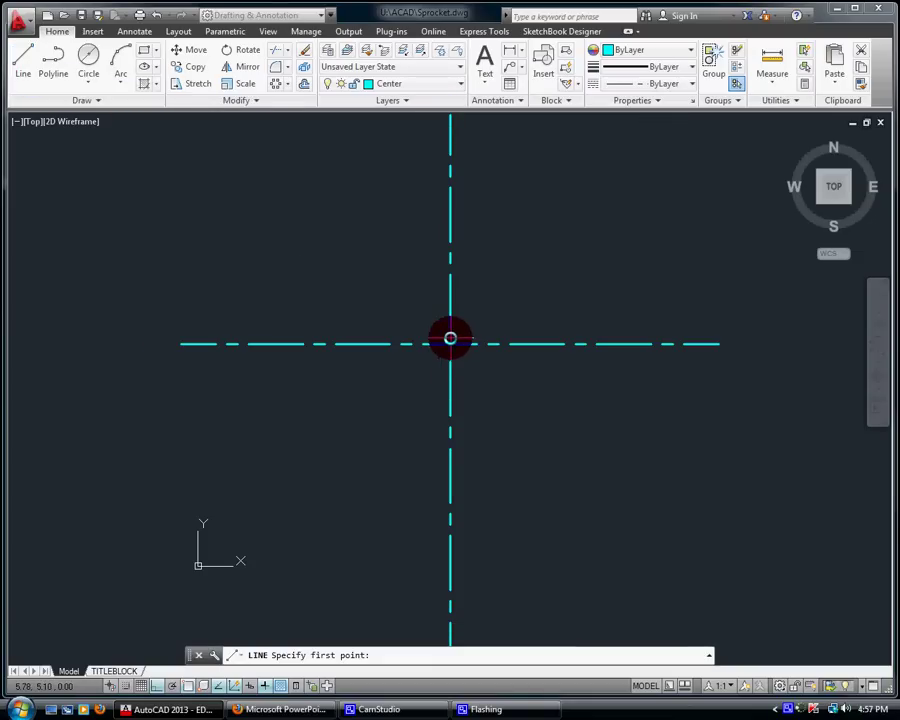
left_click(450, 343)
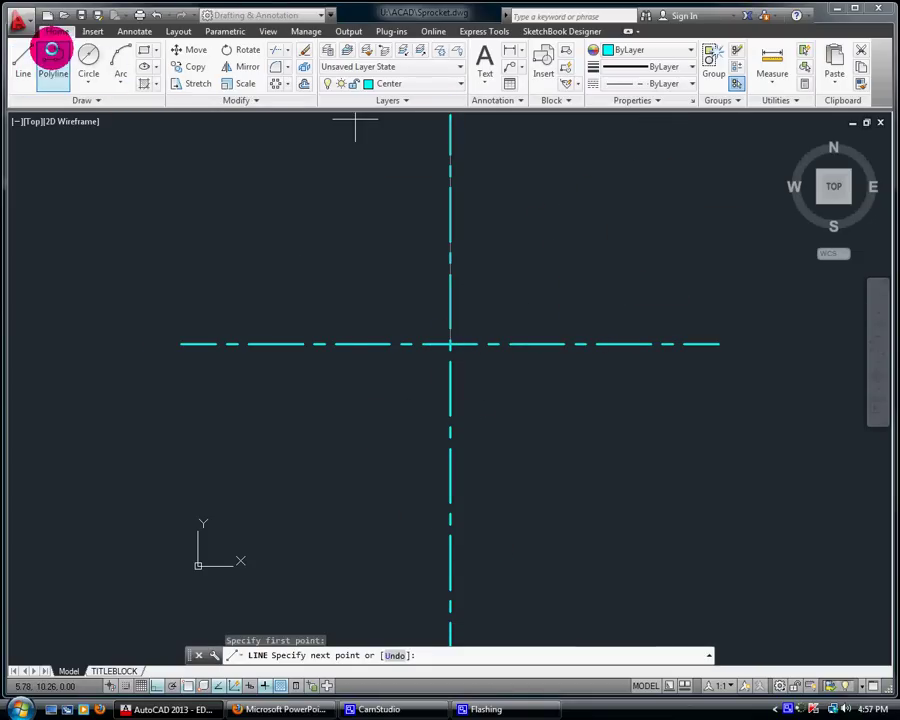
Step: Turn Ortho off and draw an angled centerline about 7.53 units long at 45° from the intersection of the centerlines
left_click(28, 52)
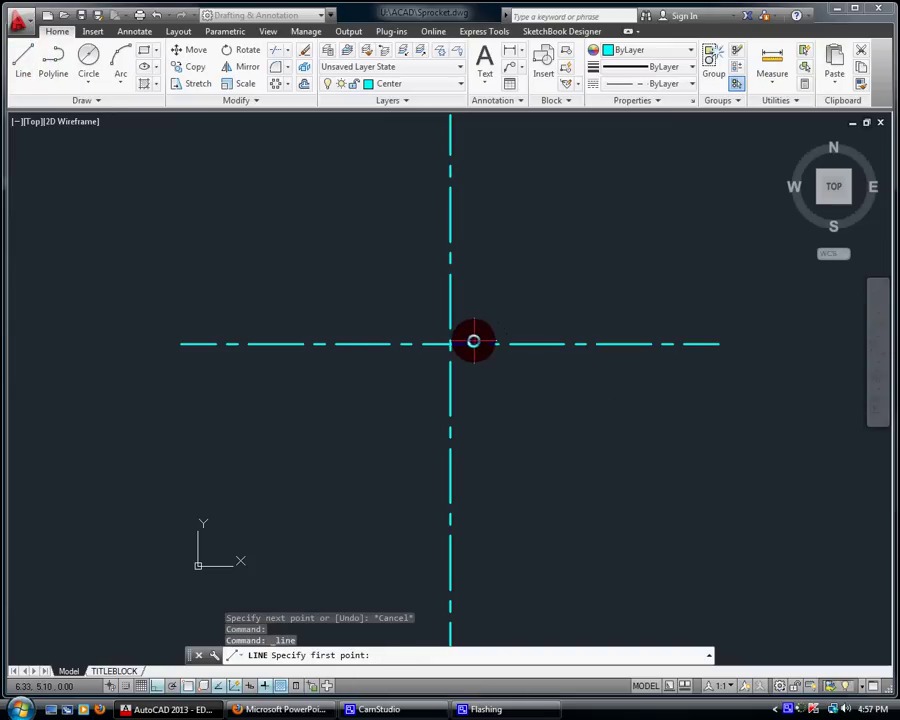
left_click(450, 343)
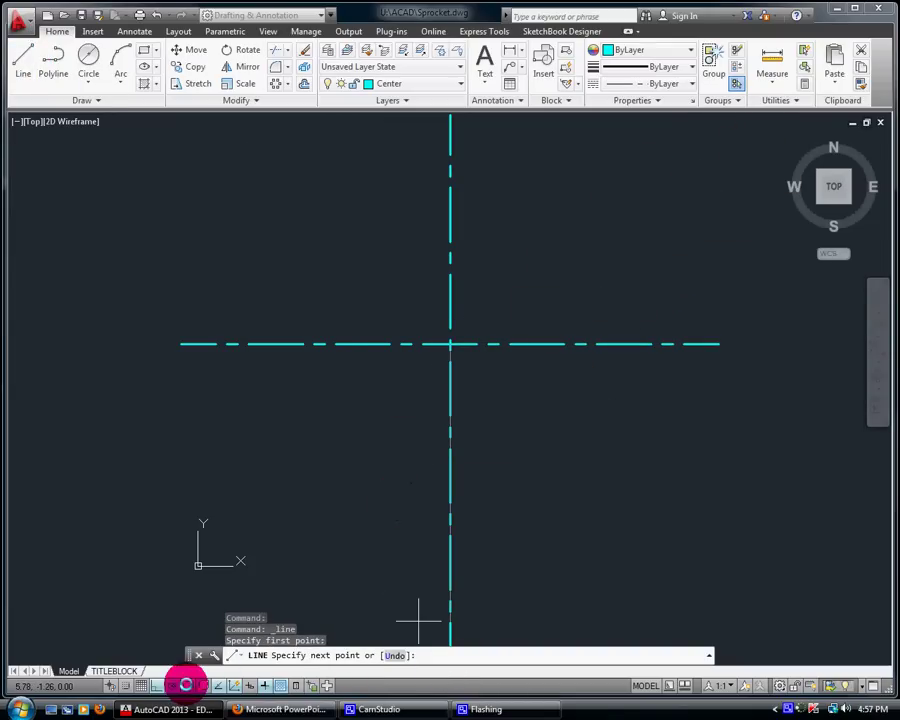
left_click(154, 685)
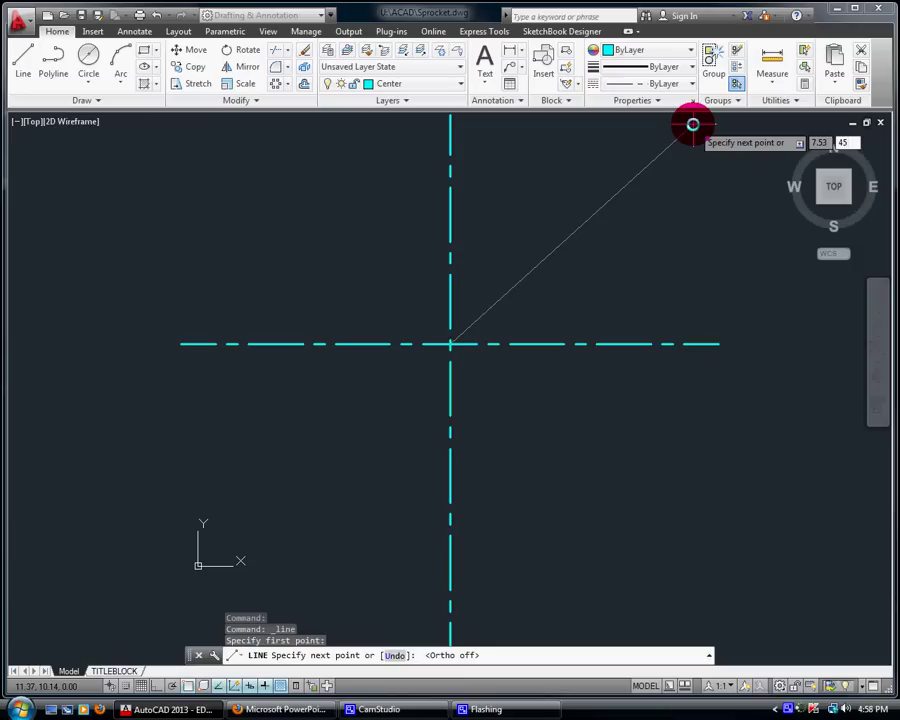
key("Return")
key("Return")
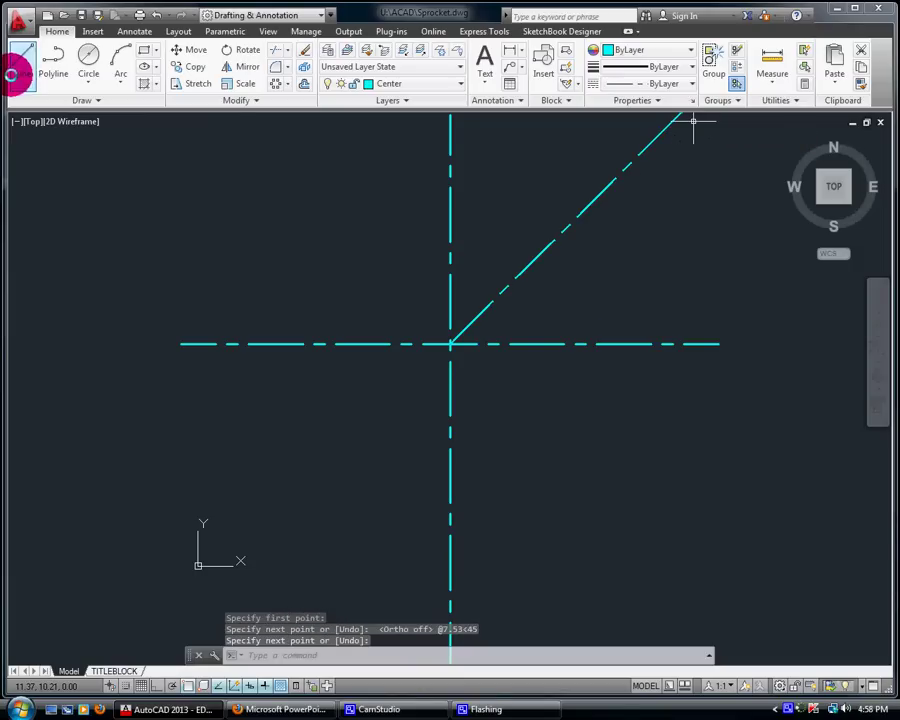
Step: Draw a second angled centerline about 7.56 units long at 135° from the intersection of the centerlines
left_click(18, 68)
left_click(446, 342)
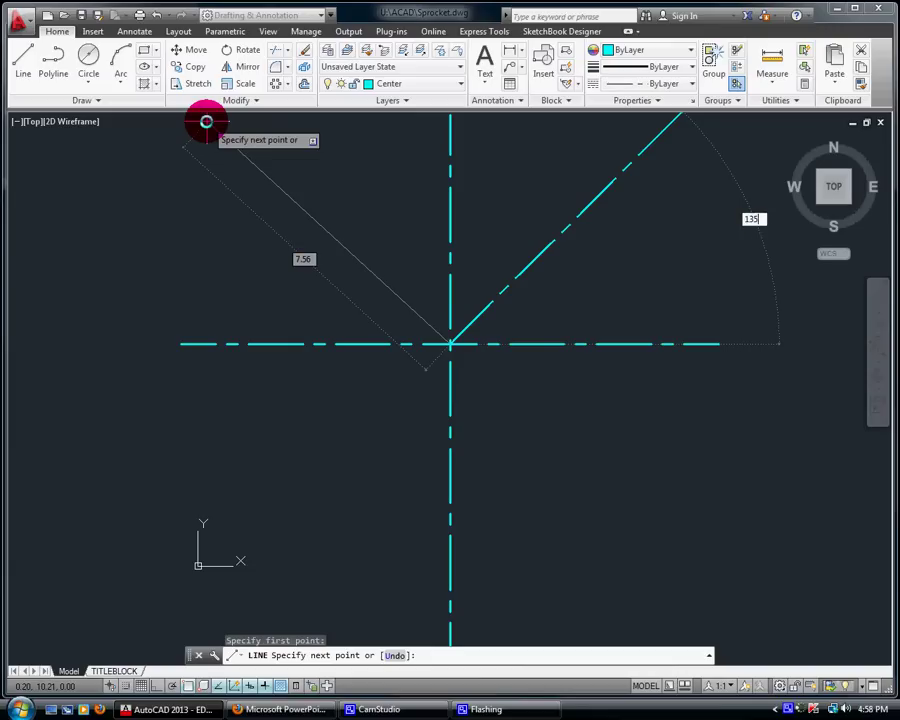
key("Return")
key("Return")
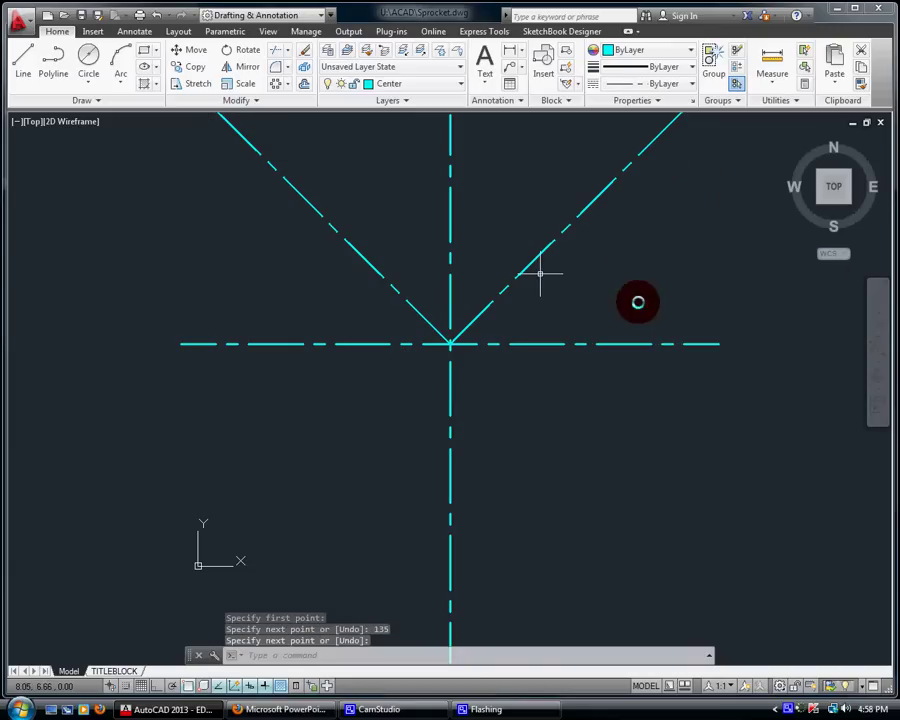
Step: Draw a circle with a radius of 8 centered on the intersection of the centerlines
scroll(782, 340, "down", 4)
scroll(786, 342, "up", 2)
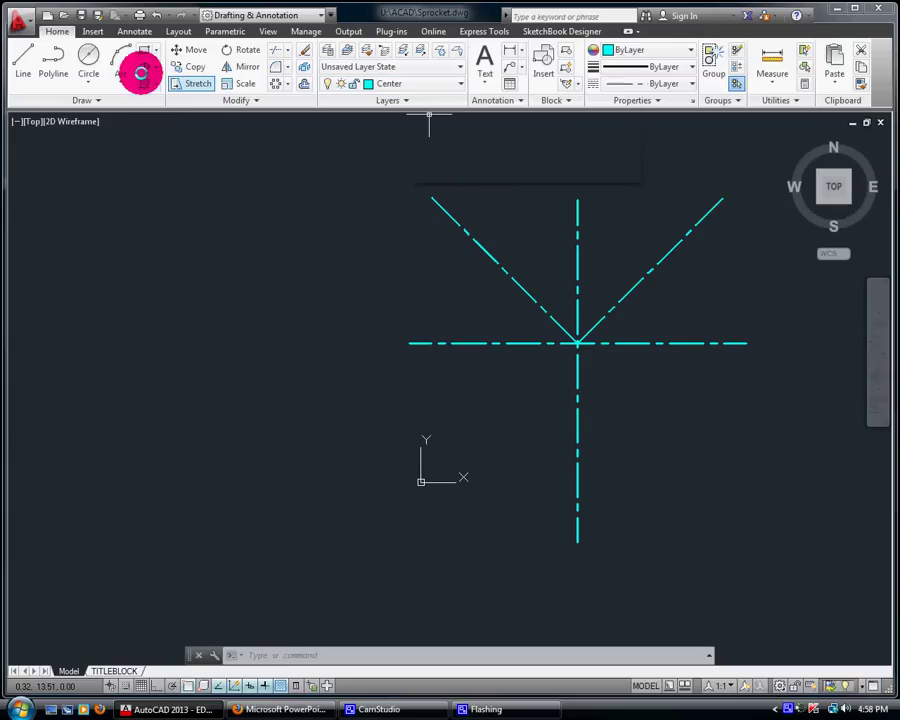
left_click(88, 81)
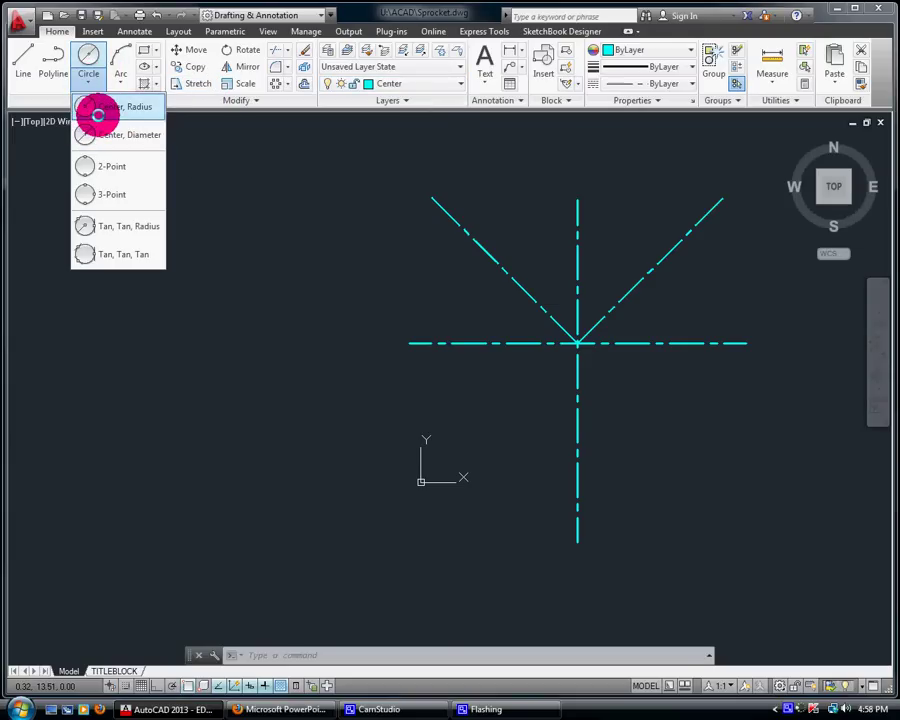
left_click(96, 117)
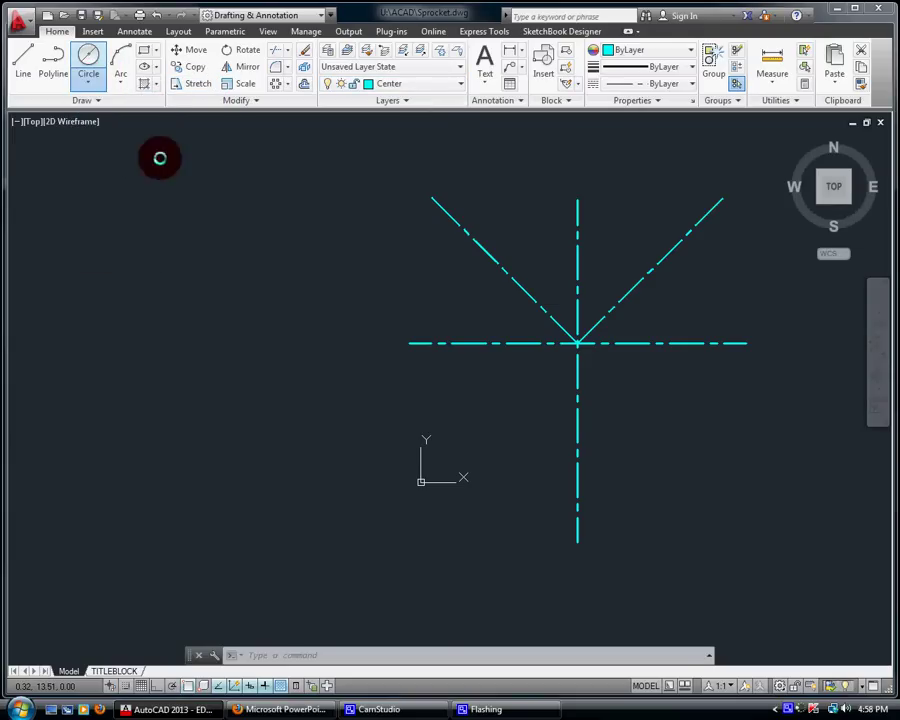
left_click(579, 342)
type("8")
key("Return")
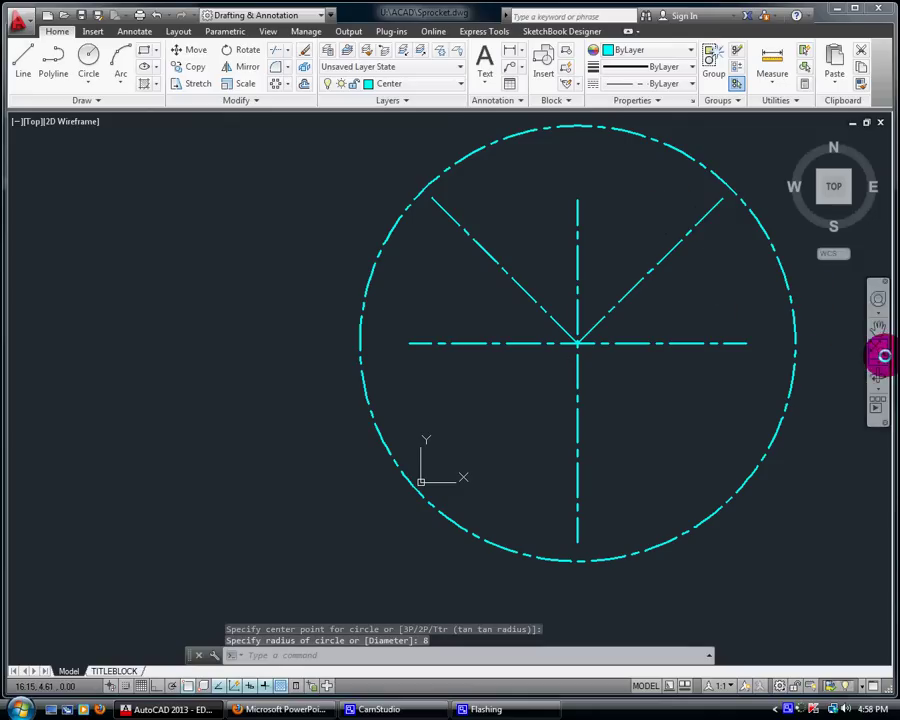
left_click(880, 350)
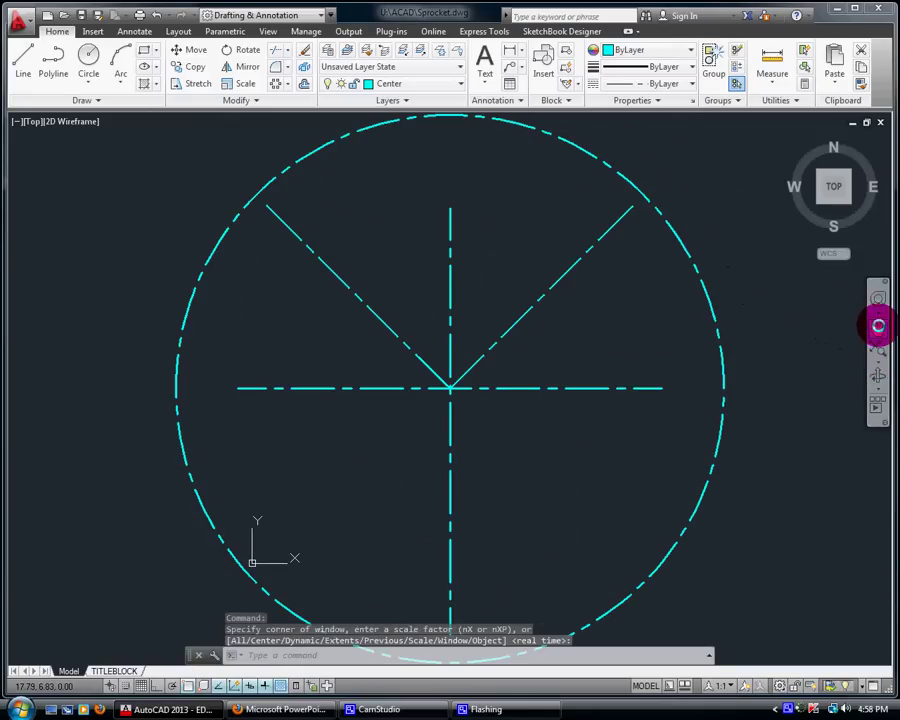
Step: Turn Ortho on and stretch both ends of the vertical centerline beyond the radius 8 circle
scroll(664, 318, "down", 2)
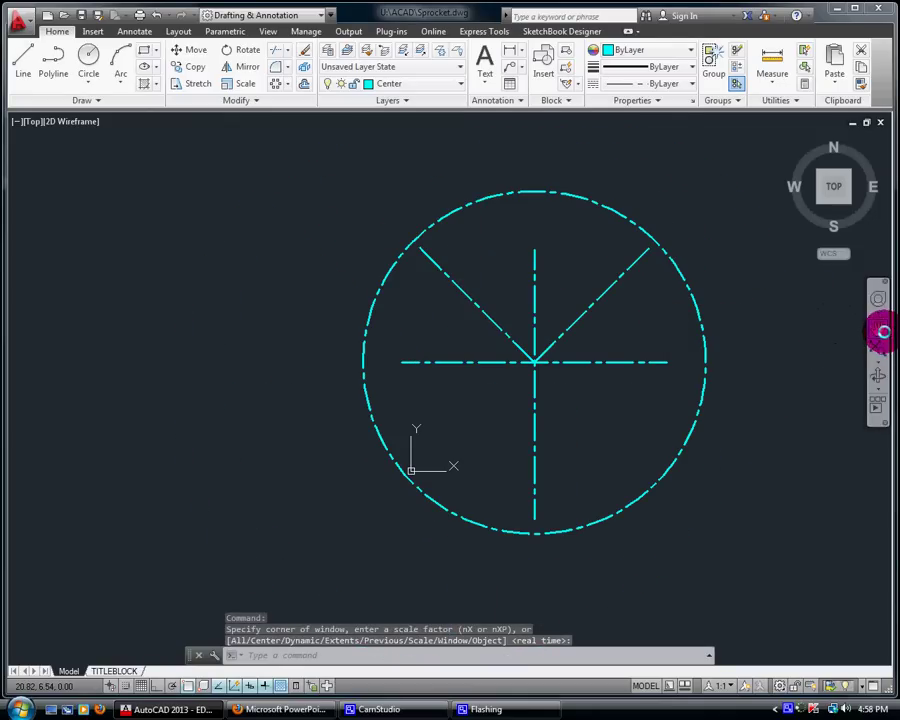
left_click(878, 328)
left_click_drag(591, 319, 462, 317)
right_click(462, 317)
left_click(490, 326)
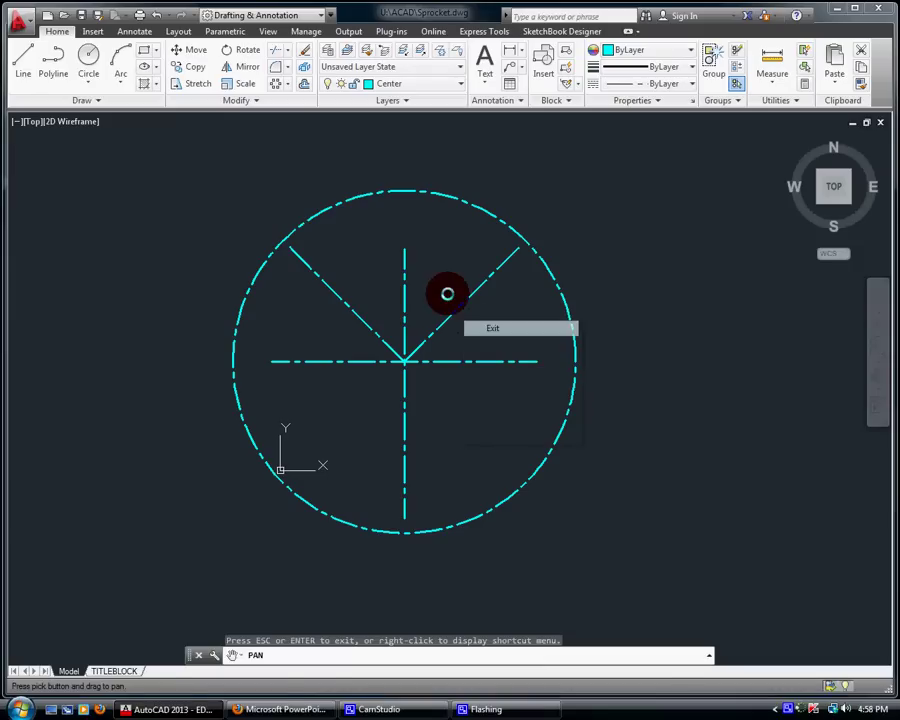
left_click(404, 256)
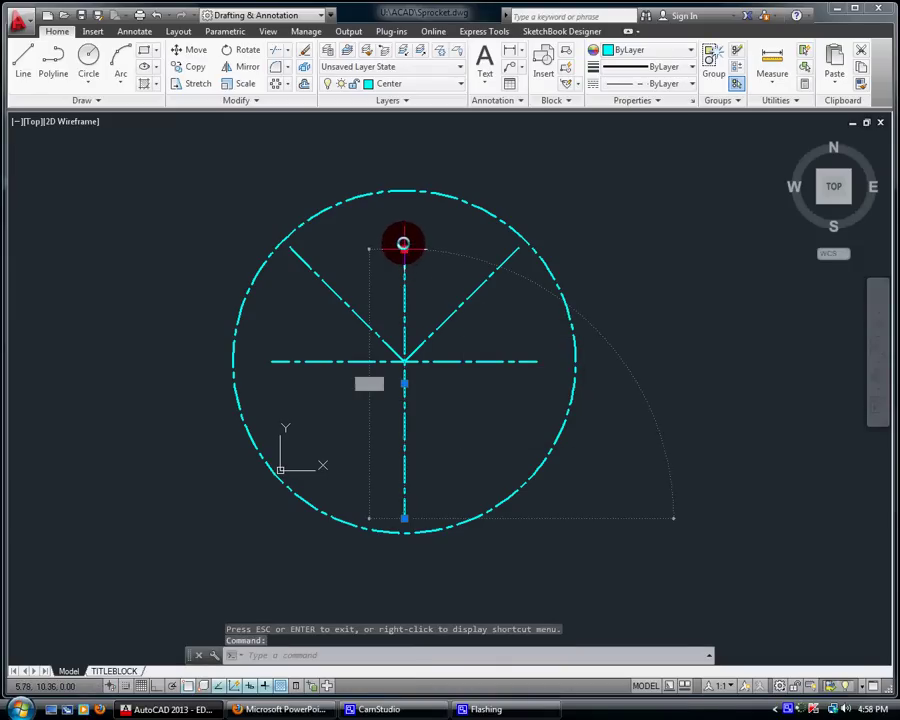
left_click(403, 243)
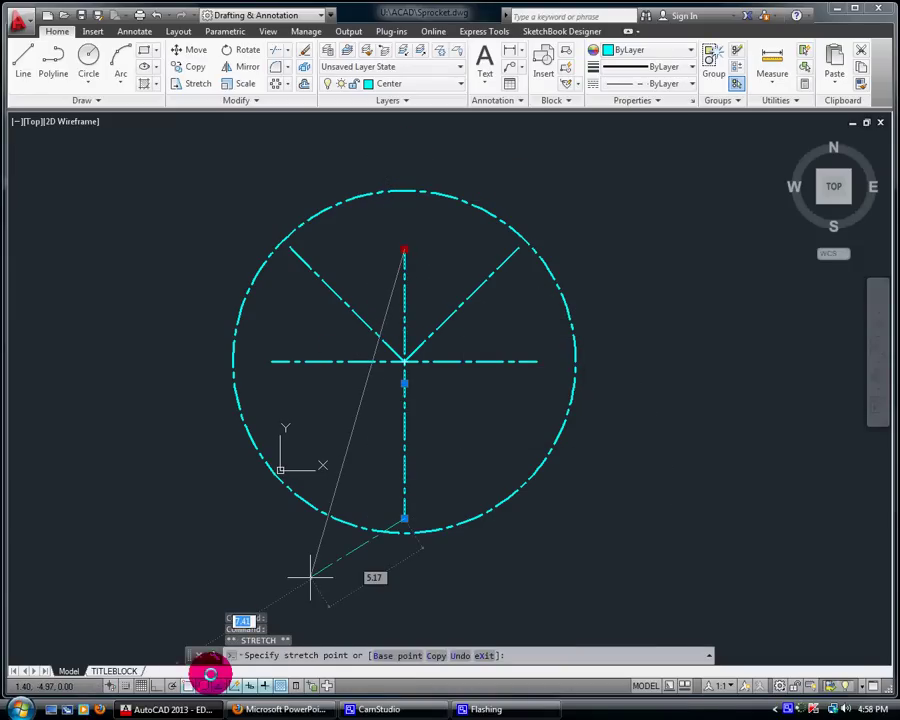
left_click(157, 685)
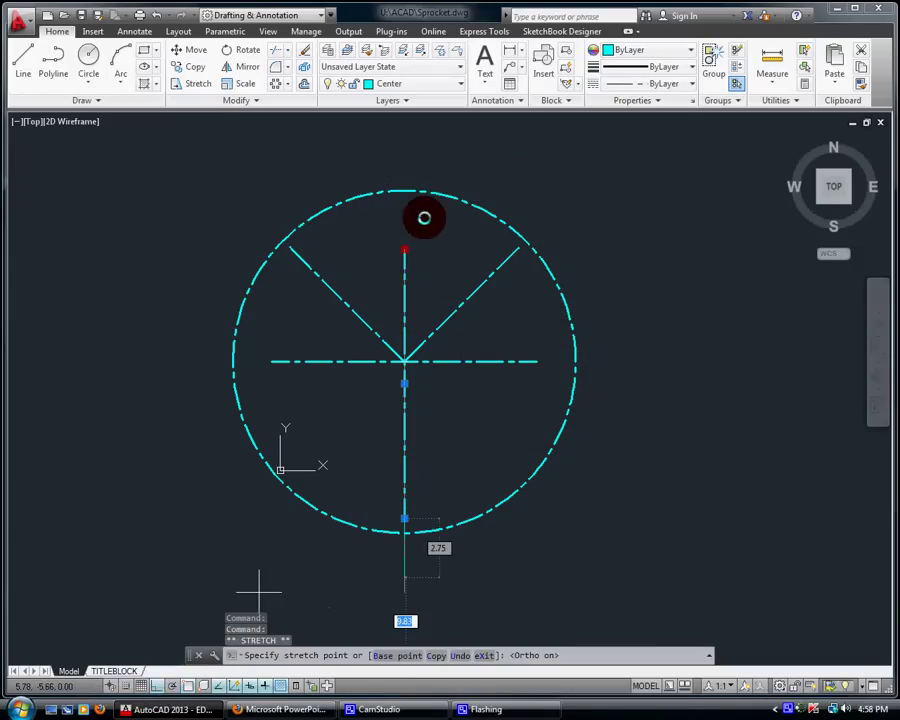
left_click(413, 150)
left_click(404, 518)
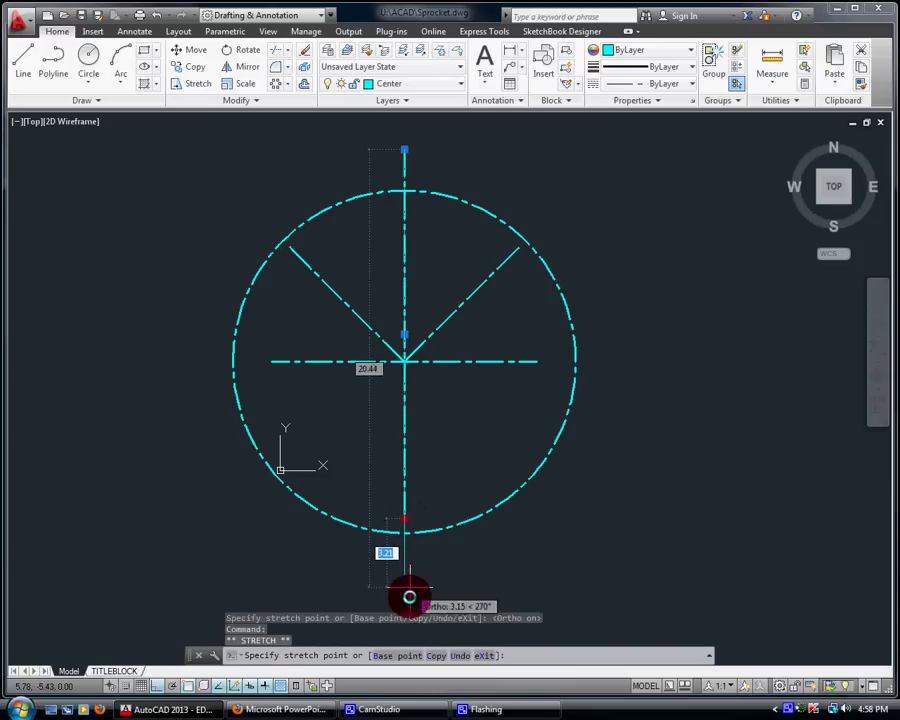
left_click(410, 606)
Step: Stretch both ends of the horizontal centerline beyond the radius 8 circle
left_click(538, 363)
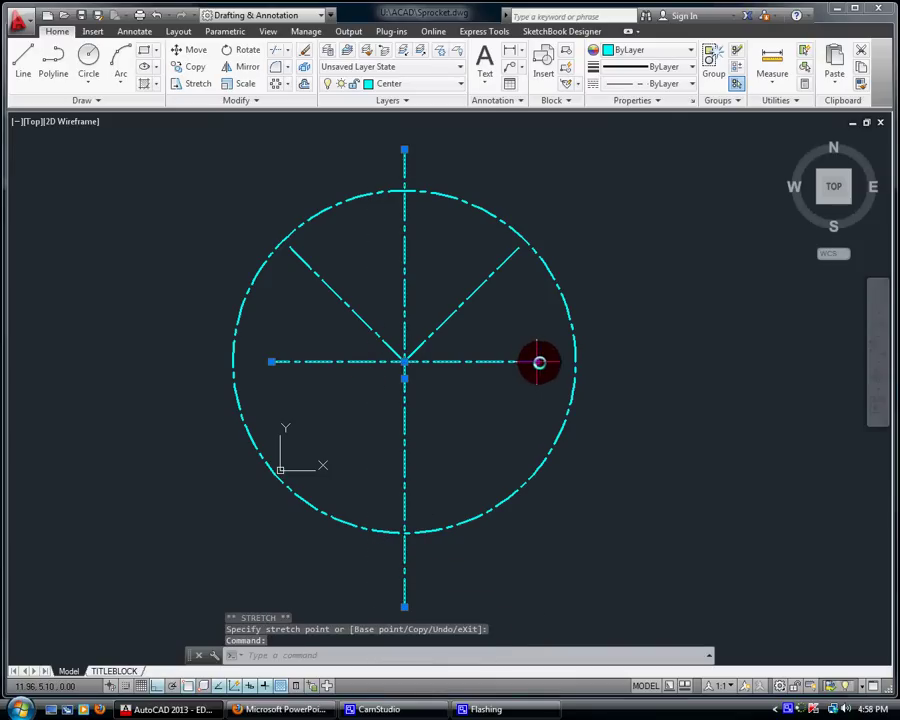
left_click(537, 362)
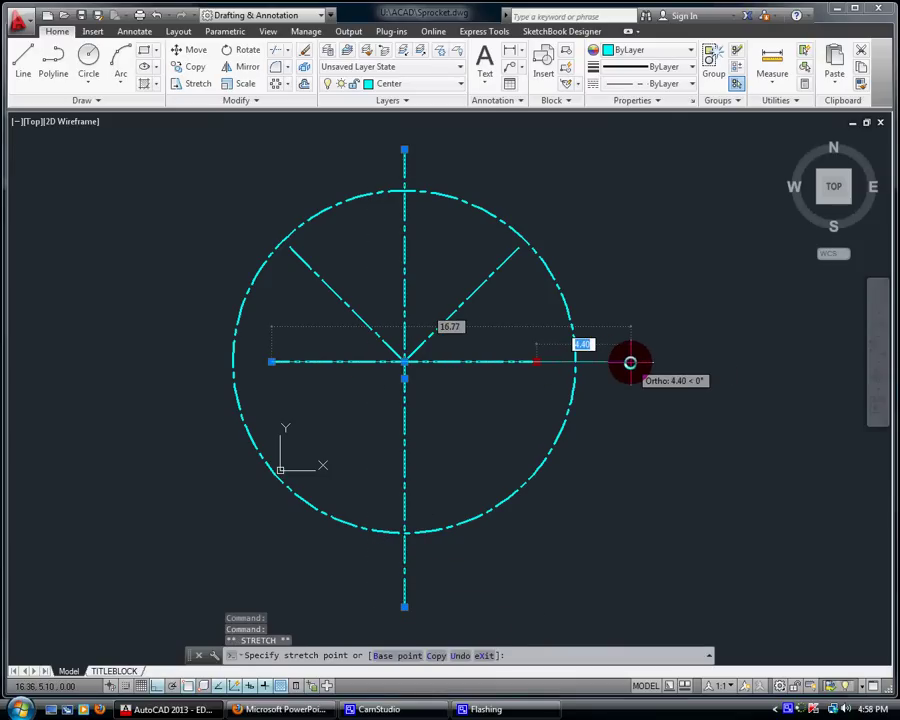
left_click(632, 361)
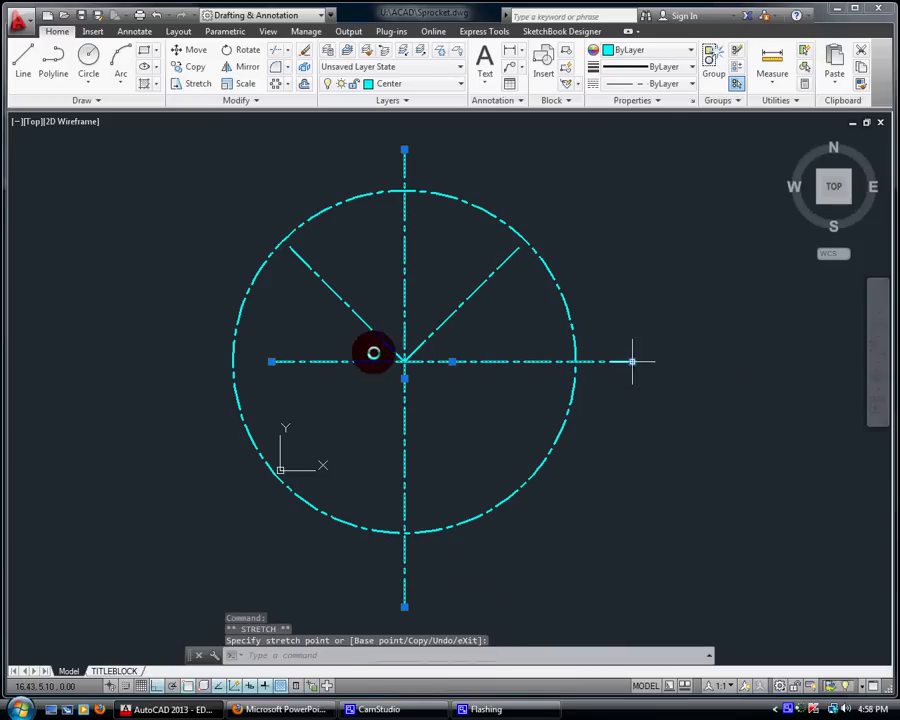
left_click(193, 361)
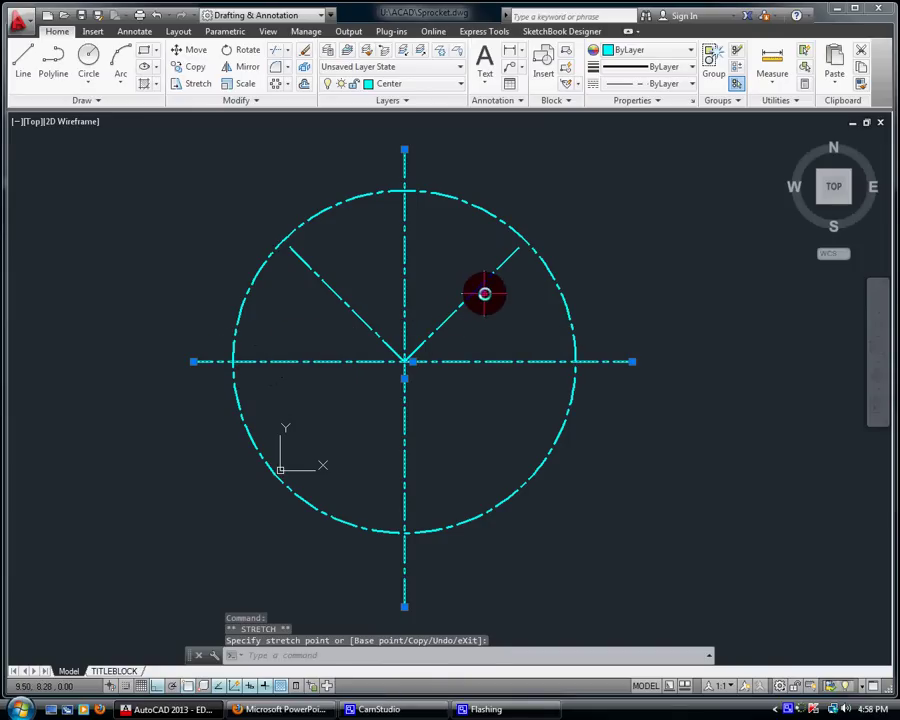
Step: Turn Ortho off and stretch the outer end of the 45° centerline past the circle to about 14.44 units long
left_click(511, 260)
left_click(516, 248)
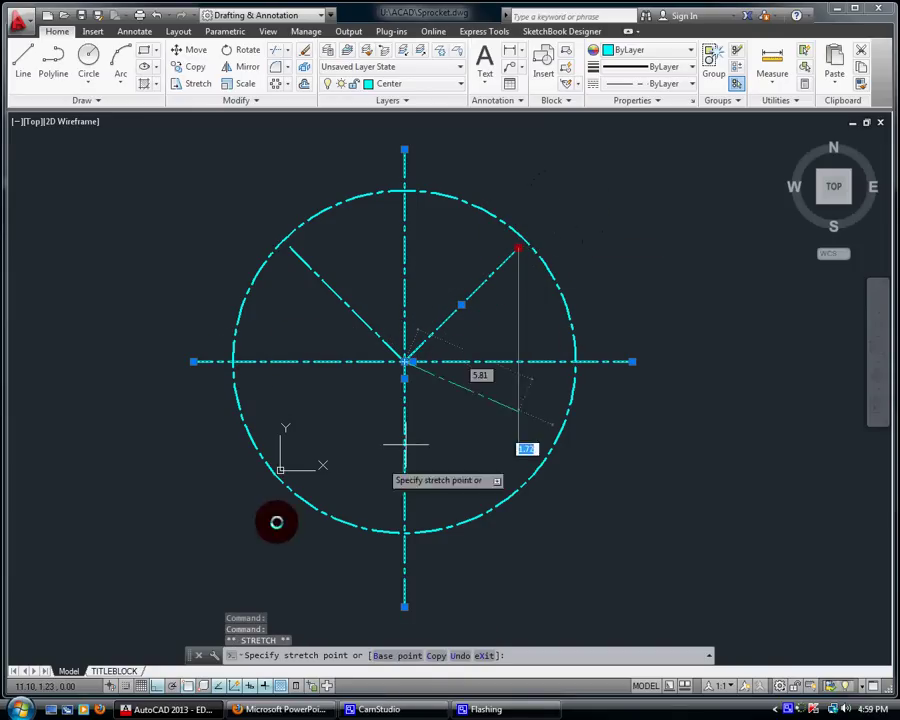
left_click(154, 686)
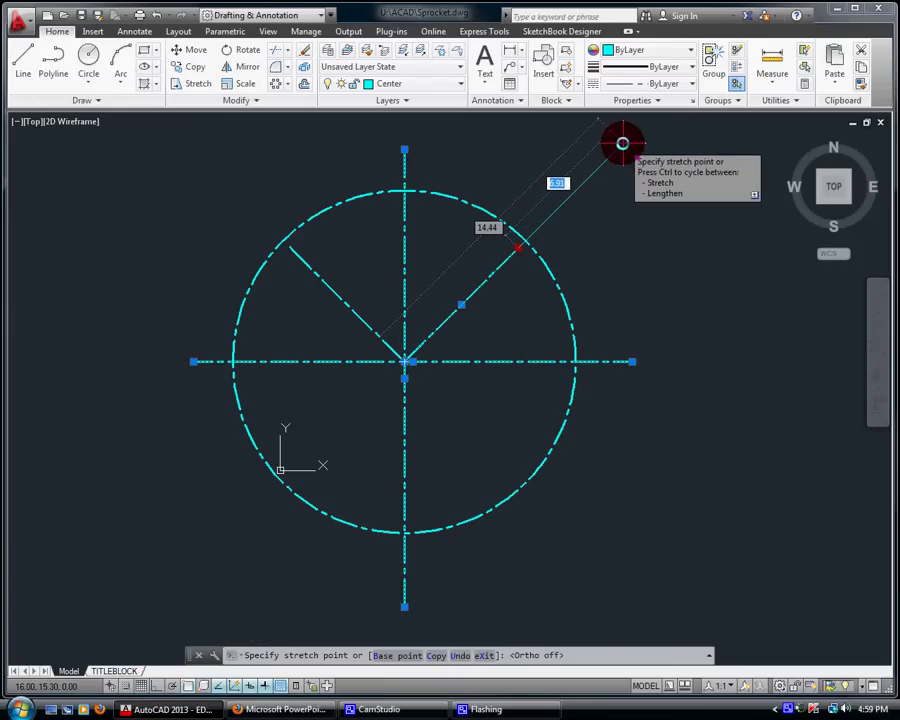
left_click(621, 143)
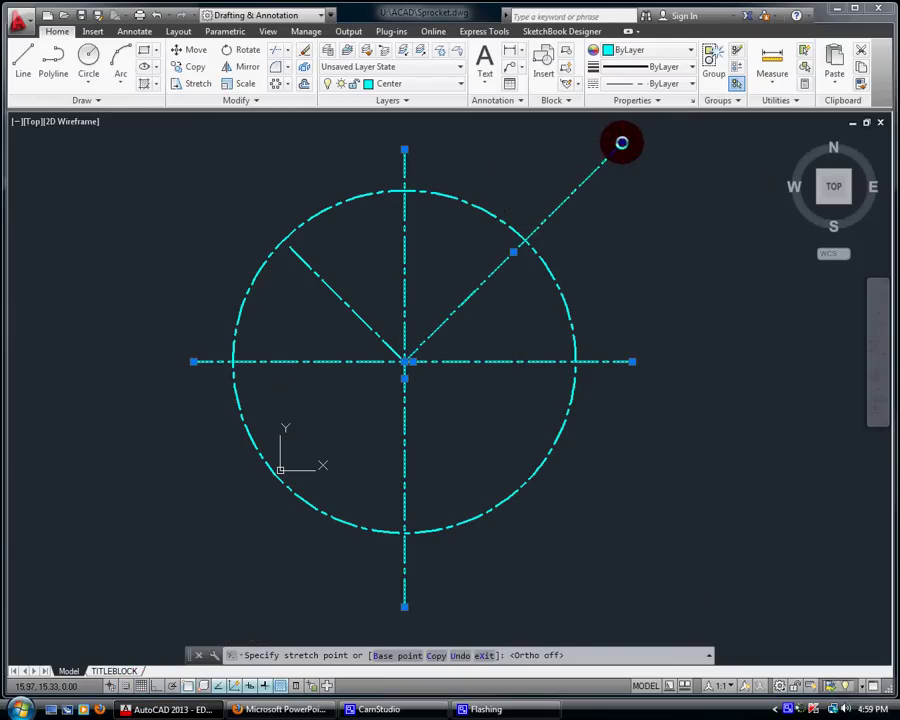
Step: Stretch the outer end of the 135° centerline past the circle to about 12.10 units long and clear the selection
left_click(291, 251)
left_click(289, 244)
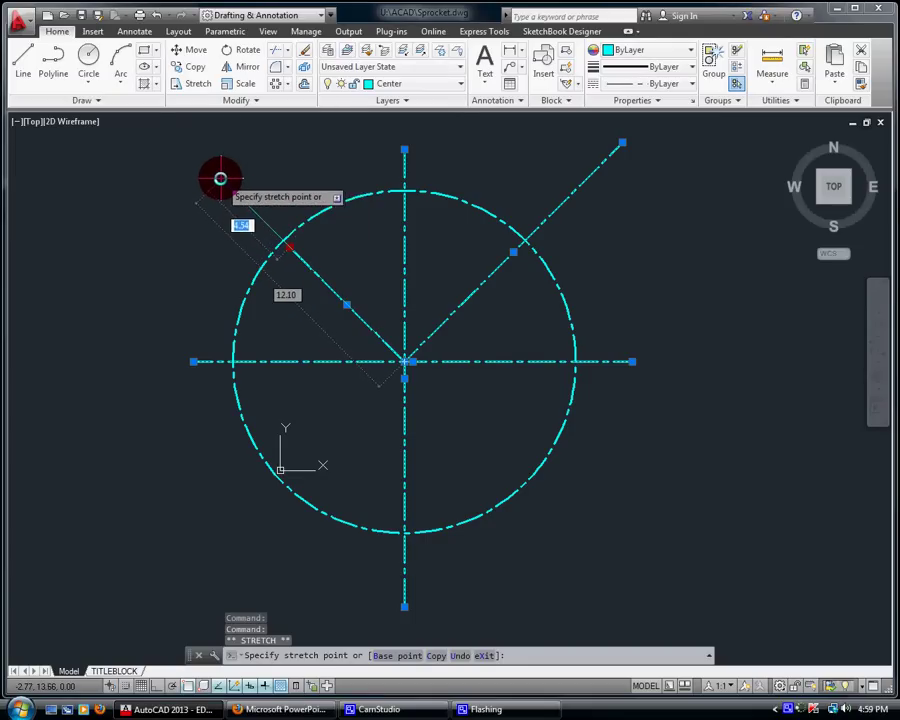
left_click(220, 178)
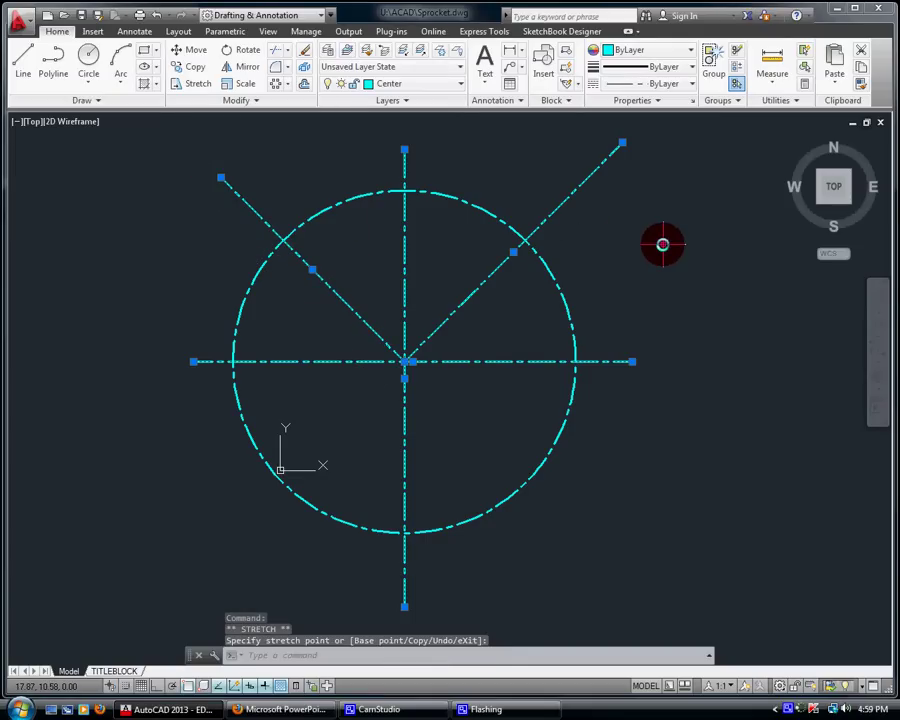
key("Escape")
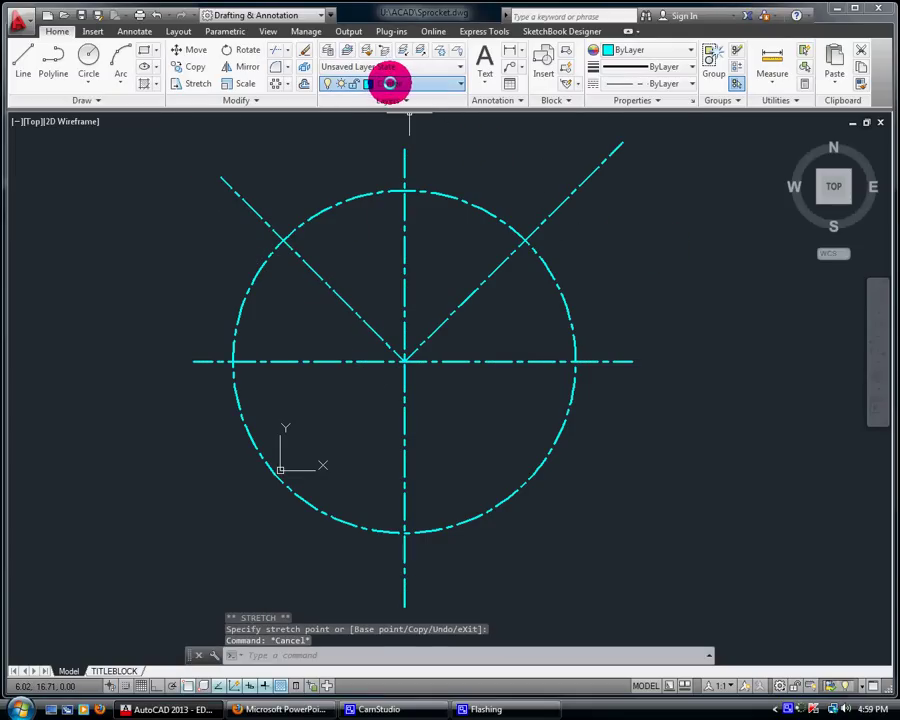
Step: Make Visible the current layer and draw a radius 8 circle over the construction circle, centered on the centerline intersection
left_click(392, 88)
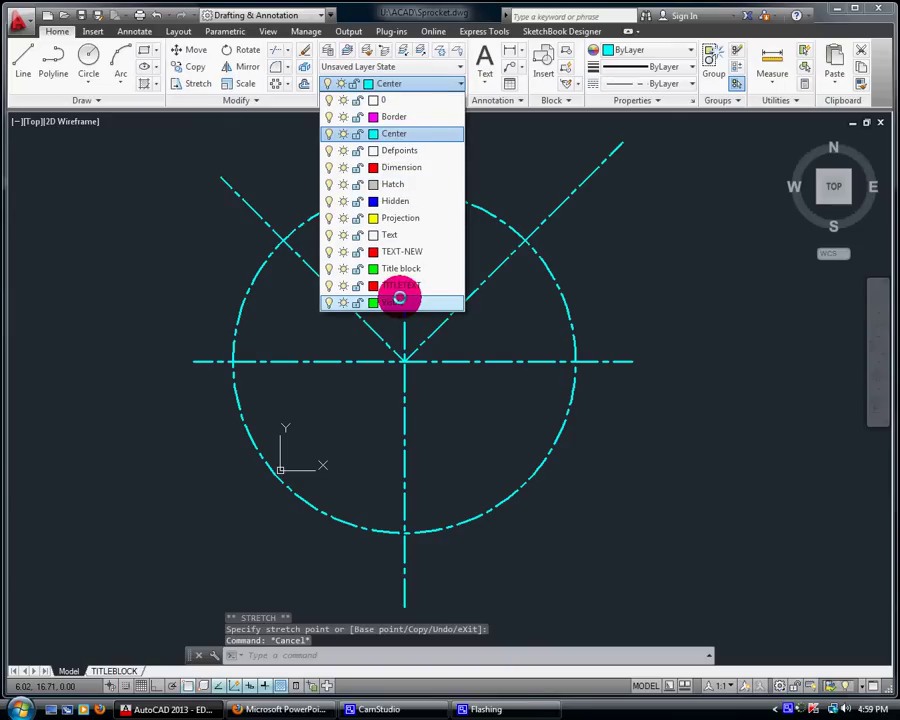
left_click(398, 302)
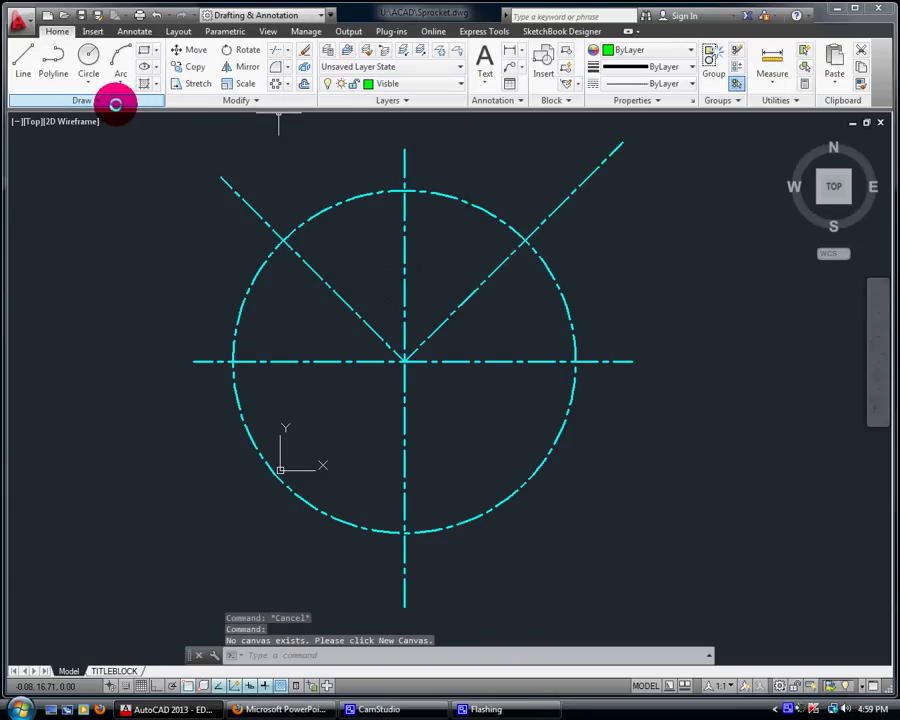
left_click(88, 60)
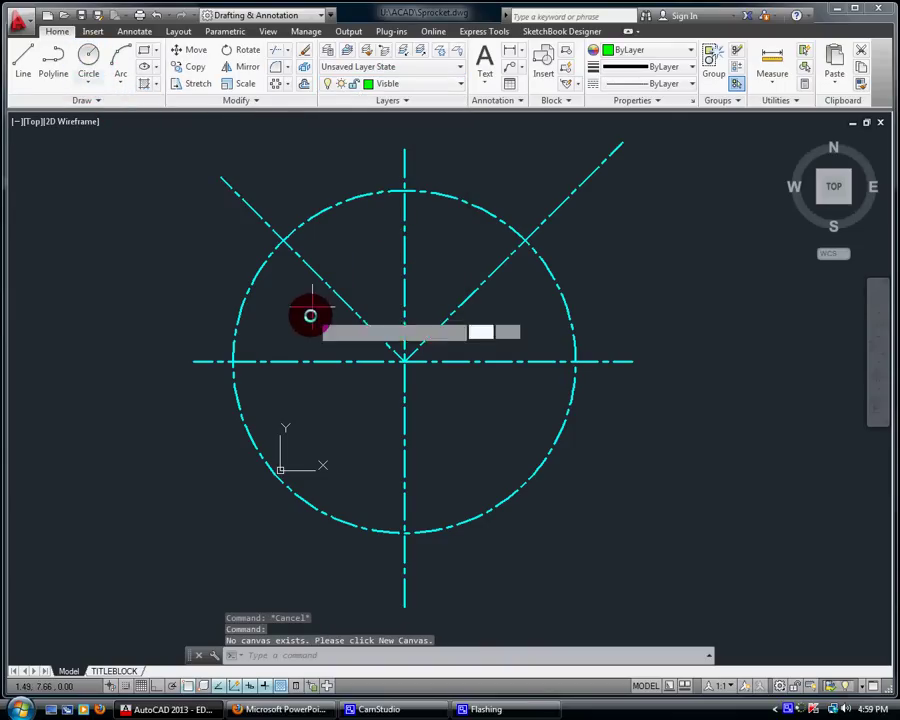
left_click(404, 361)
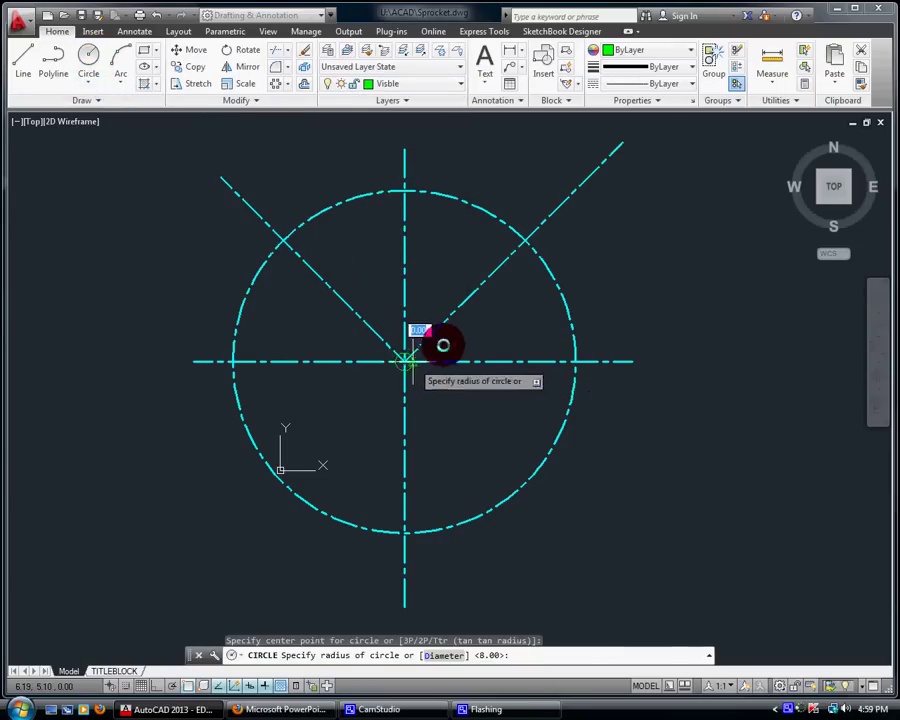
left_click(524, 242)
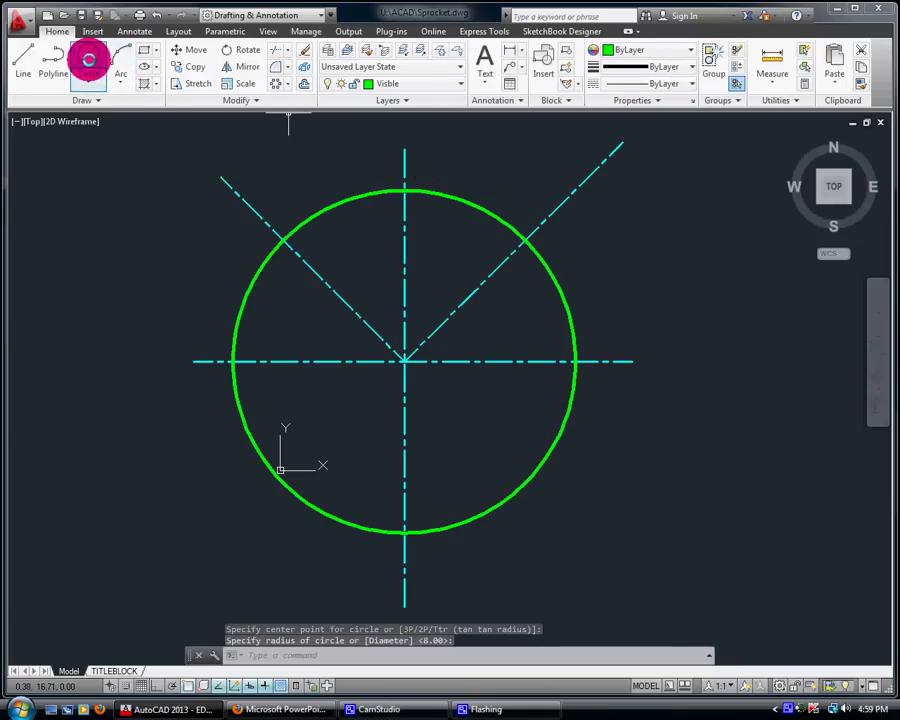
Step: Draw three circles of radius 2 where the vertical, 45° and 135° centerlines cross the large circle
left_click(88, 58)
left_click(401, 193)
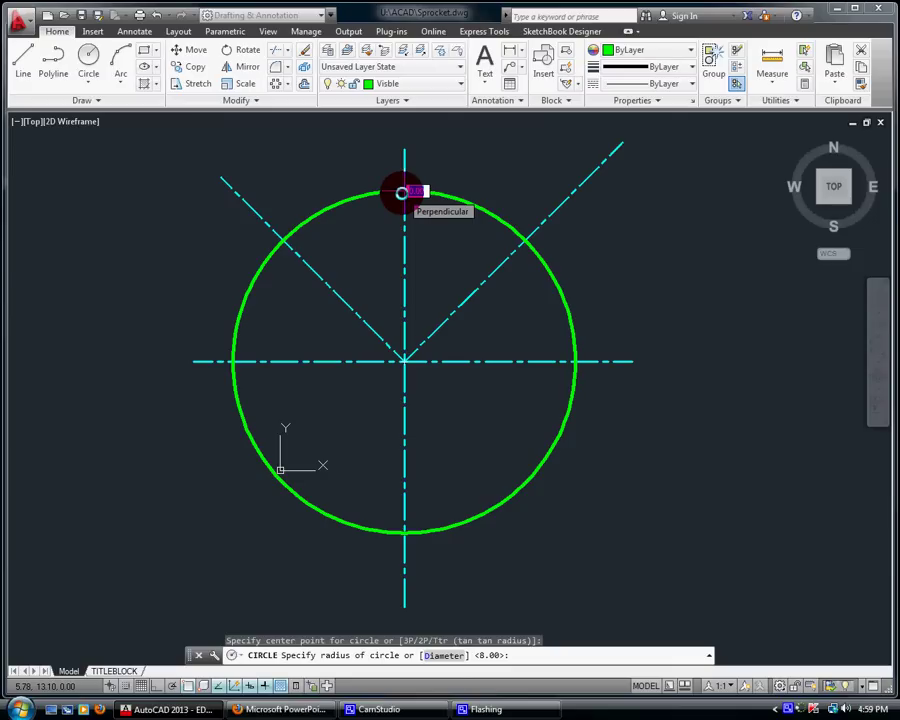
type("2")
key("Return")
key("Return")
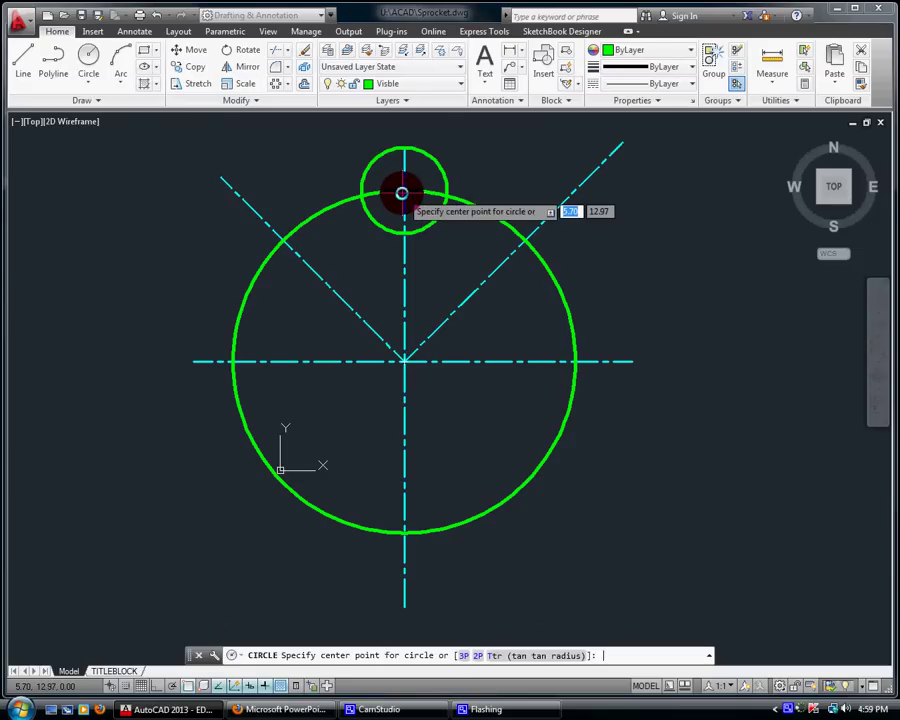
left_click(525, 241)
key("Return")
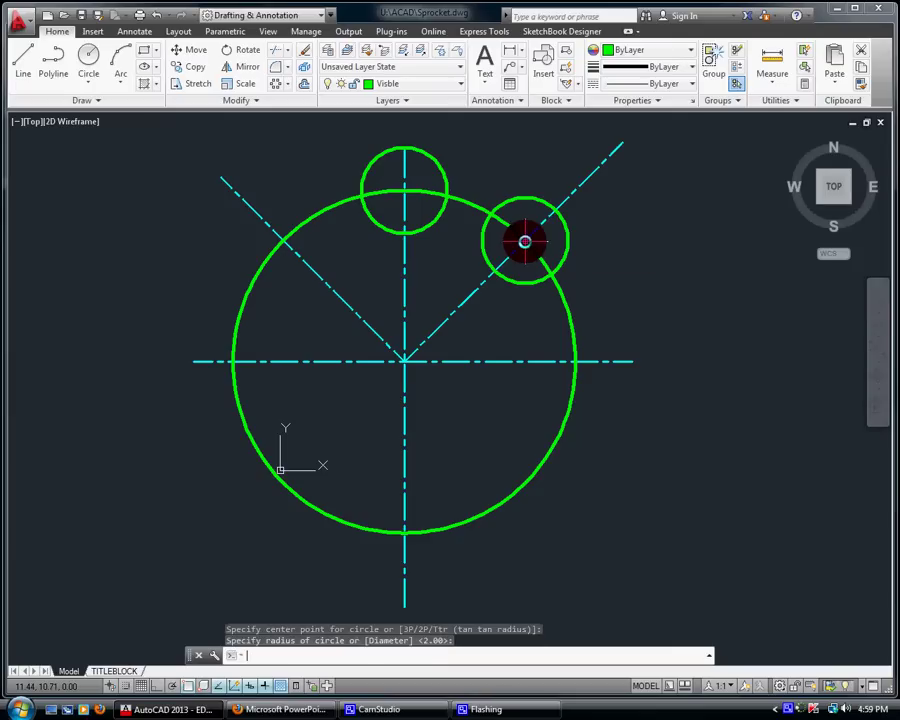
key("Return")
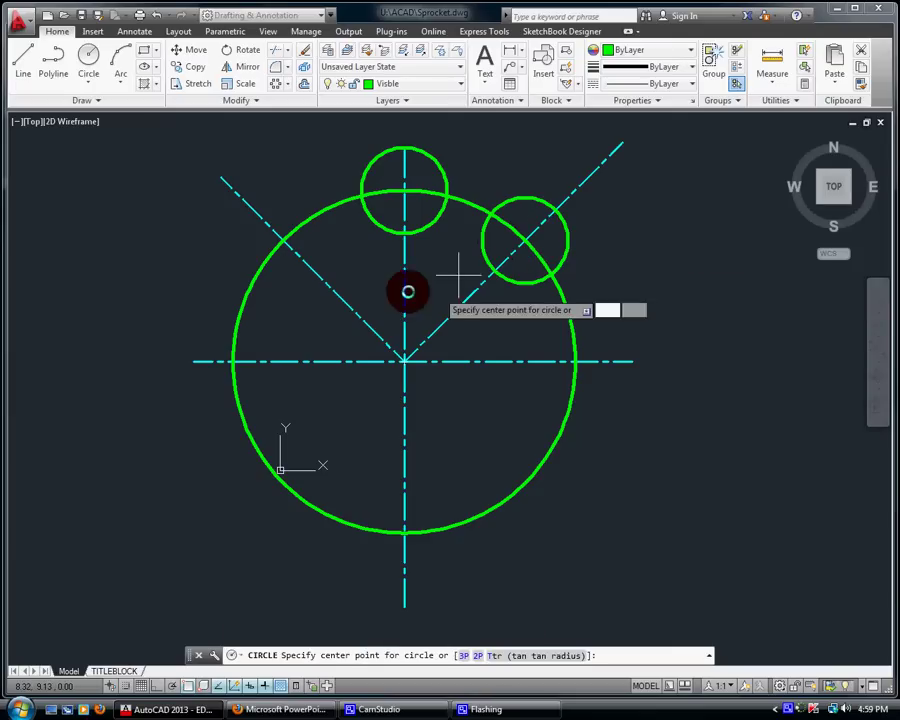
left_click(282, 240)
key("Return")
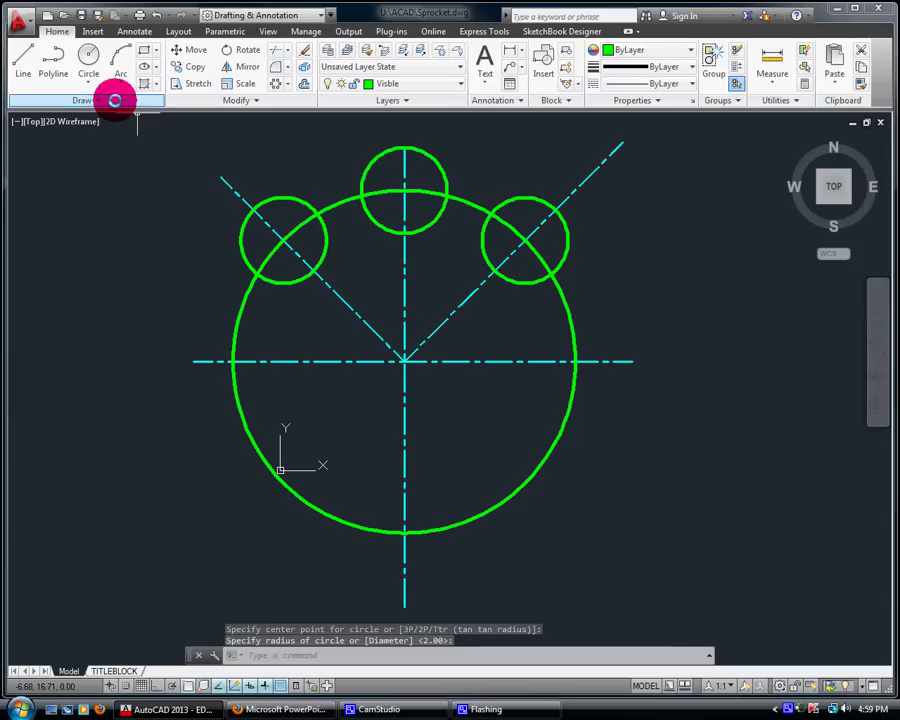
Step: Draw a concentric circle with a radius of about 1.07 inside each of the three radius 2 circles
left_click(88, 84)
left_click(155, 138)
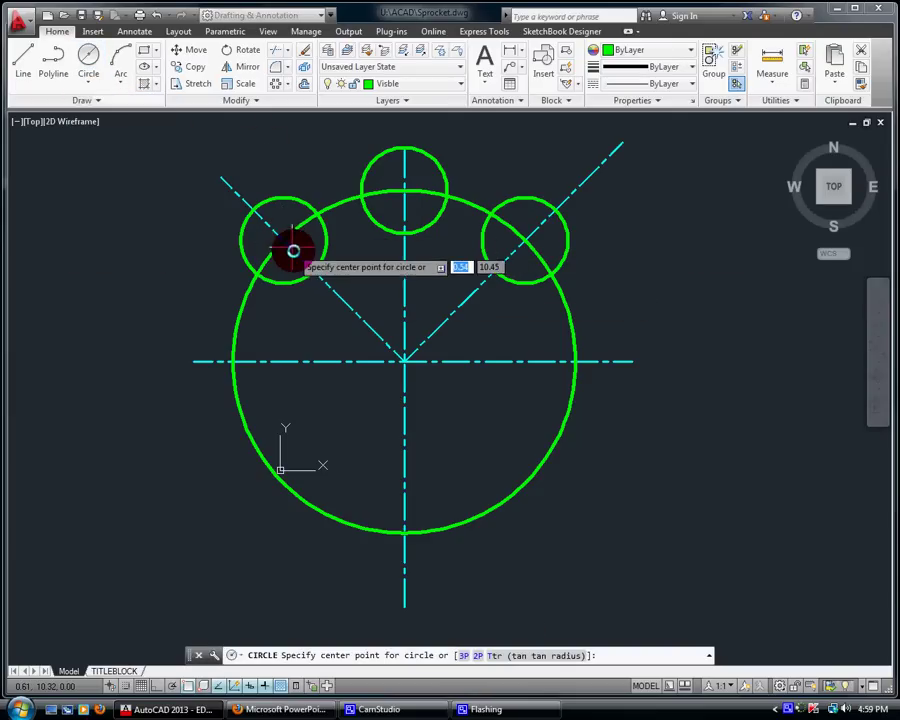
left_click(284, 241)
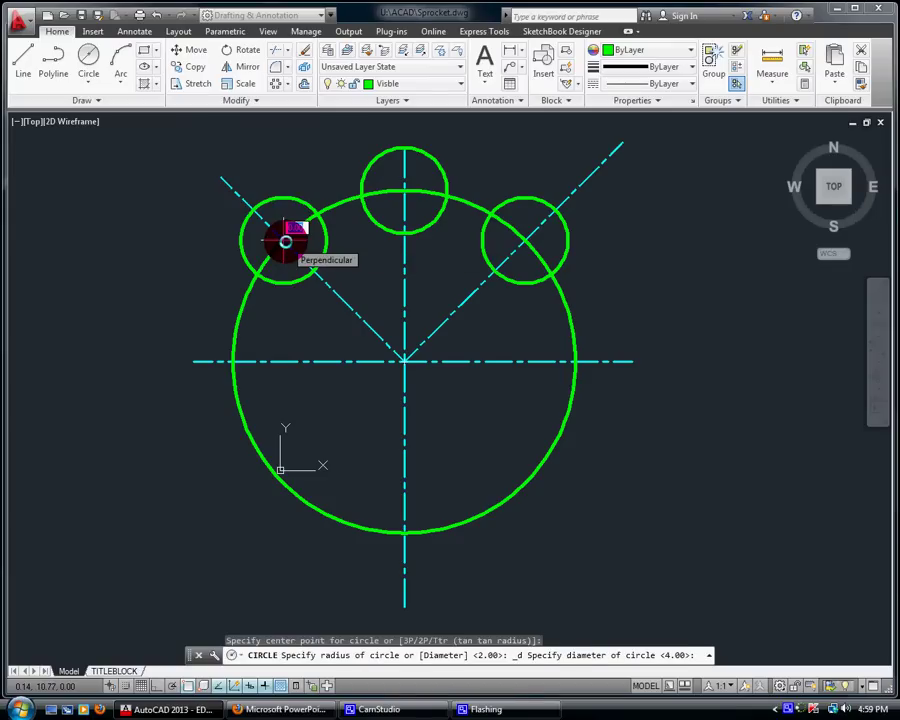
type("2")
key("Return")
key("Return")
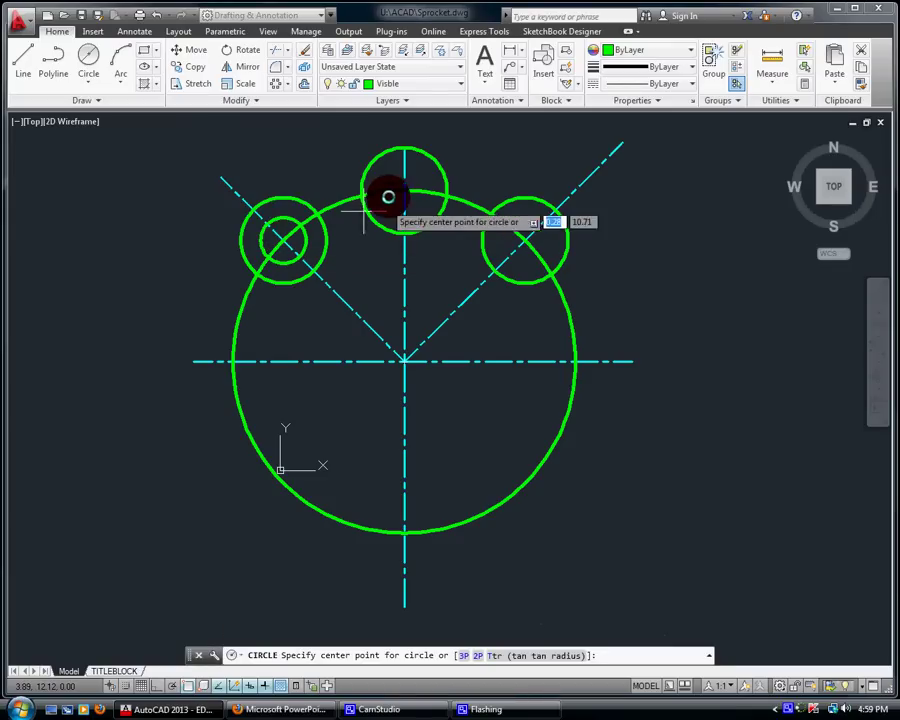
left_click(400, 189)
key("Return")
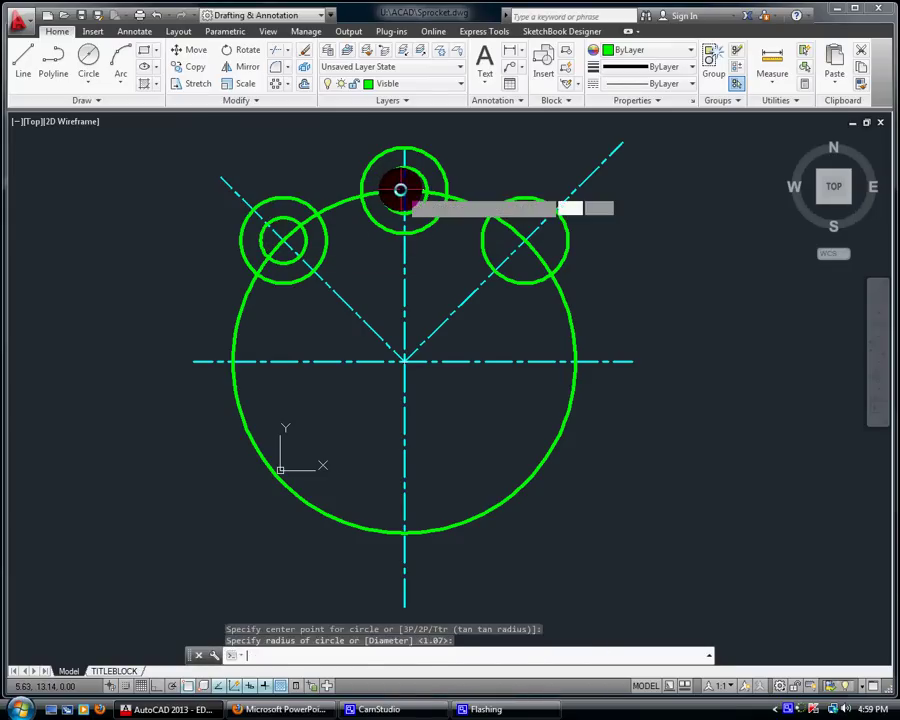
key("Return")
left_click(525, 242)
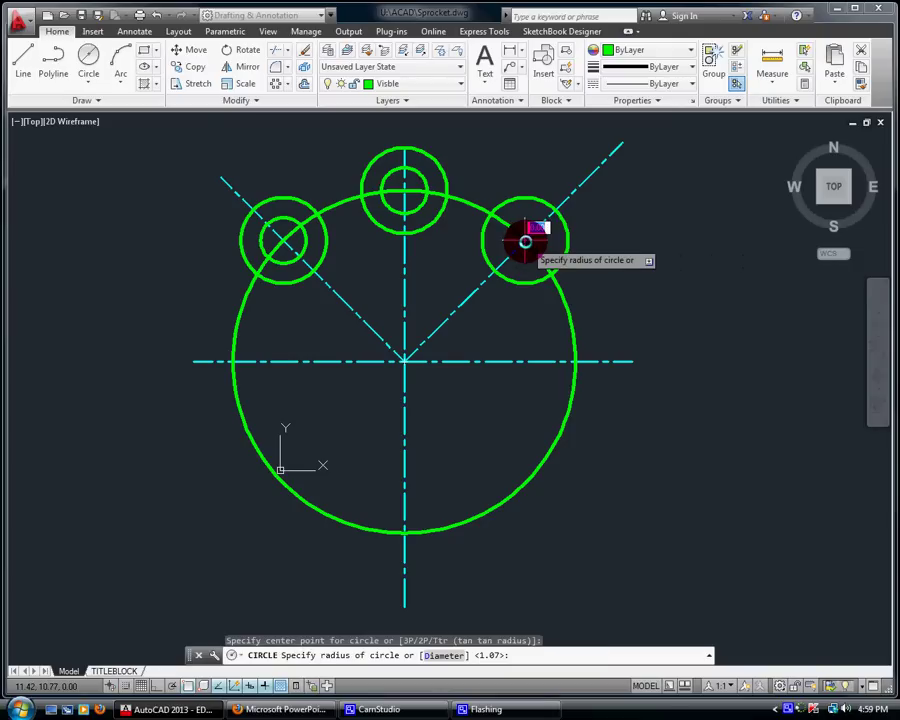
key("Return")
Step: Trim the inner portions of the three radius 2 circles and the large circle's segments between them and their concentric small circles
left_click(272, 46)
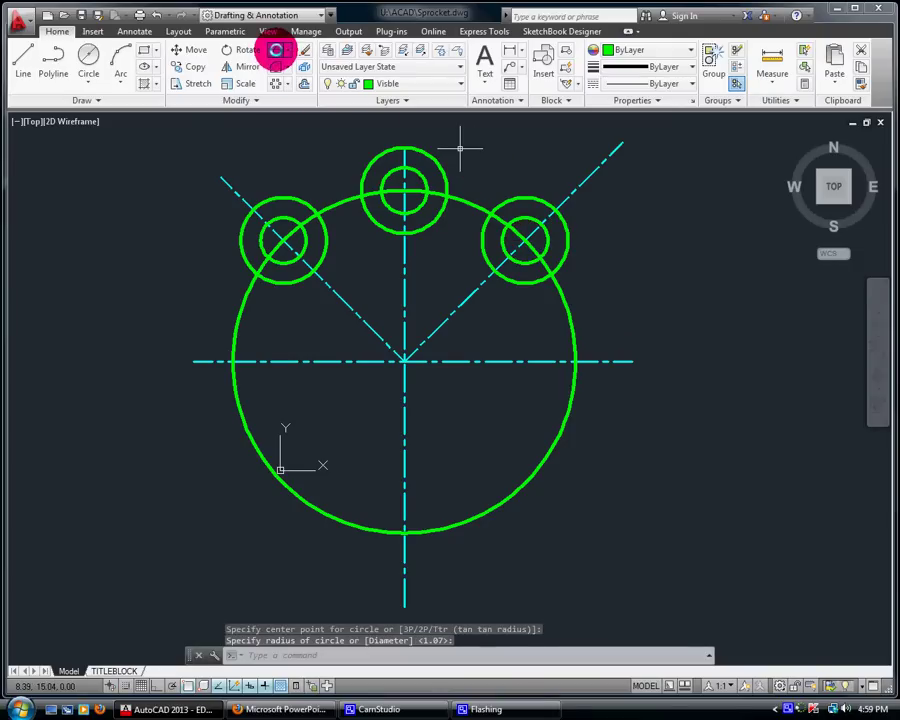
right_click(492, 314)
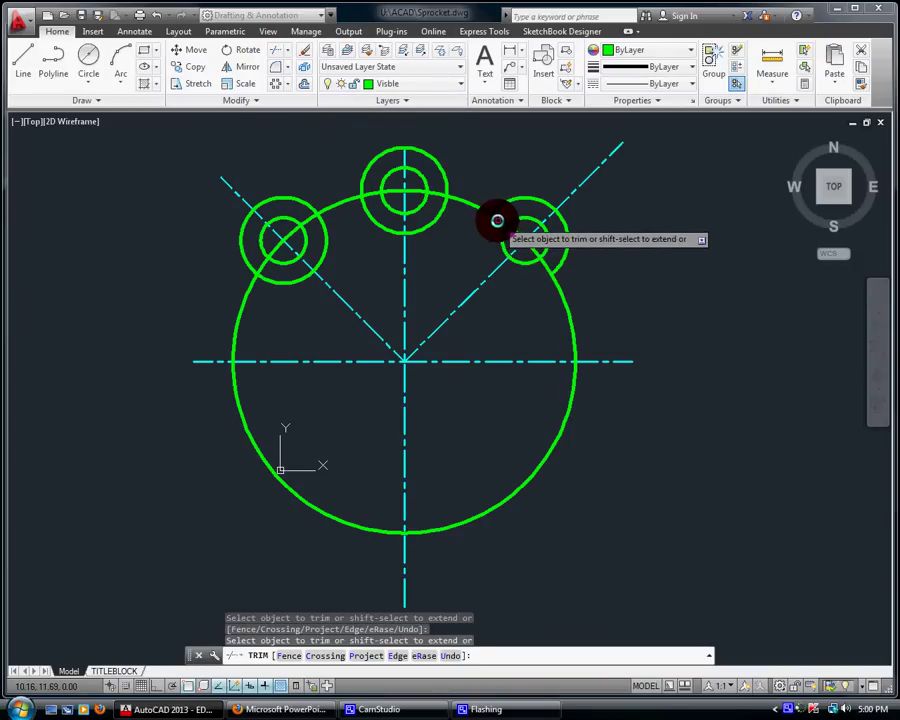
left_click(542, 261)
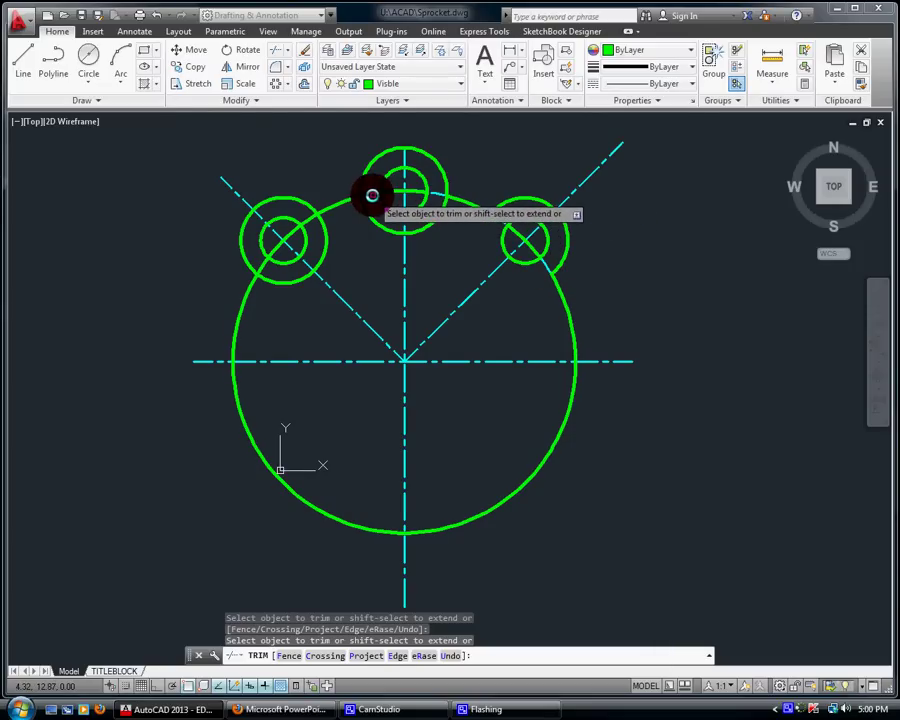
left_click(379, 226)
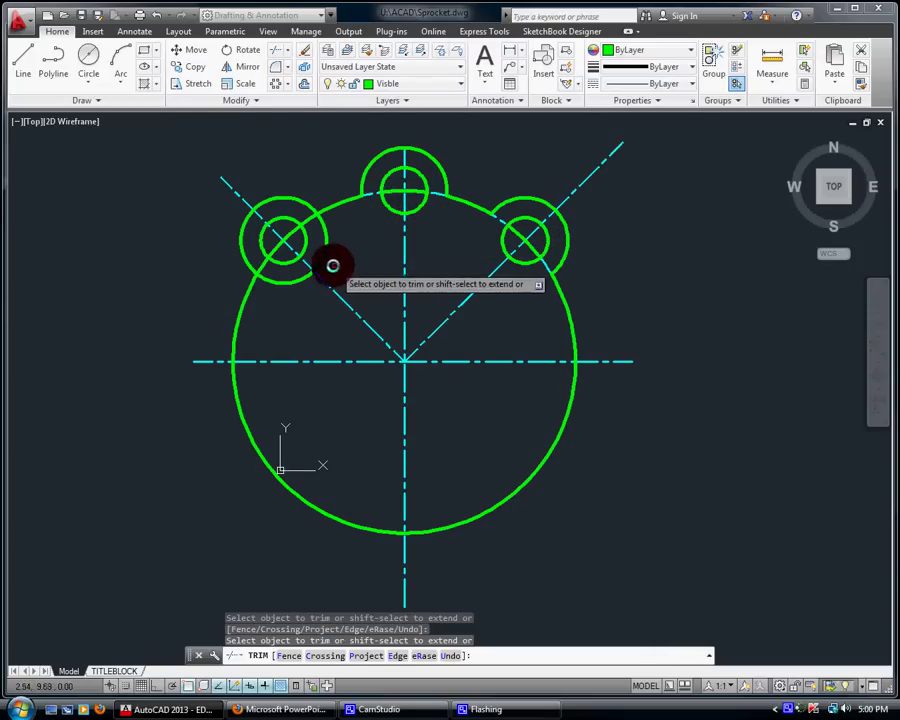
left_click(296, 281)
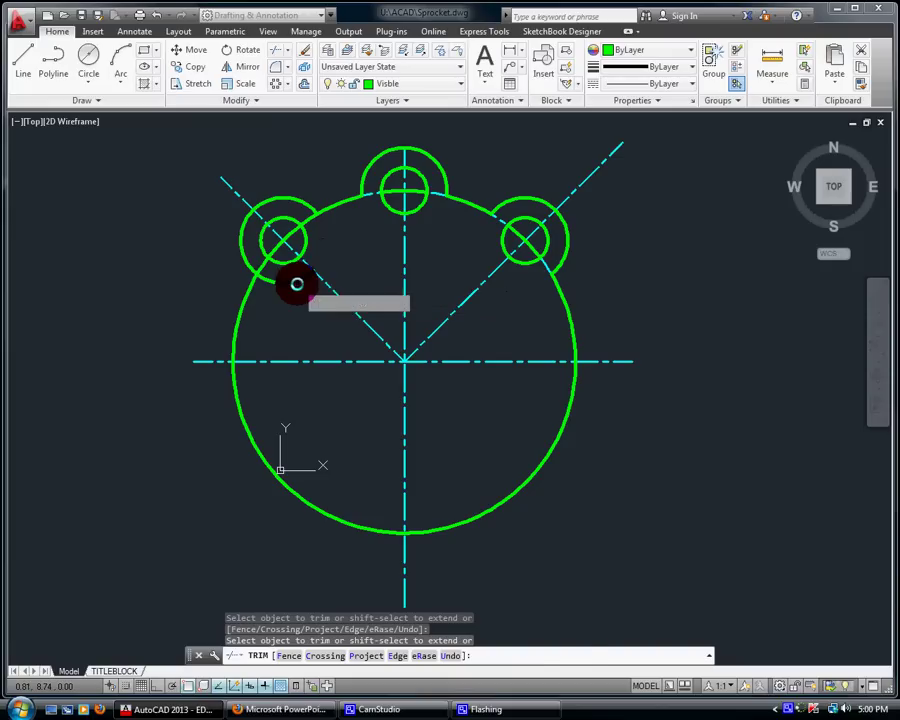
left_click(266, 271)
left_click(287, 243)
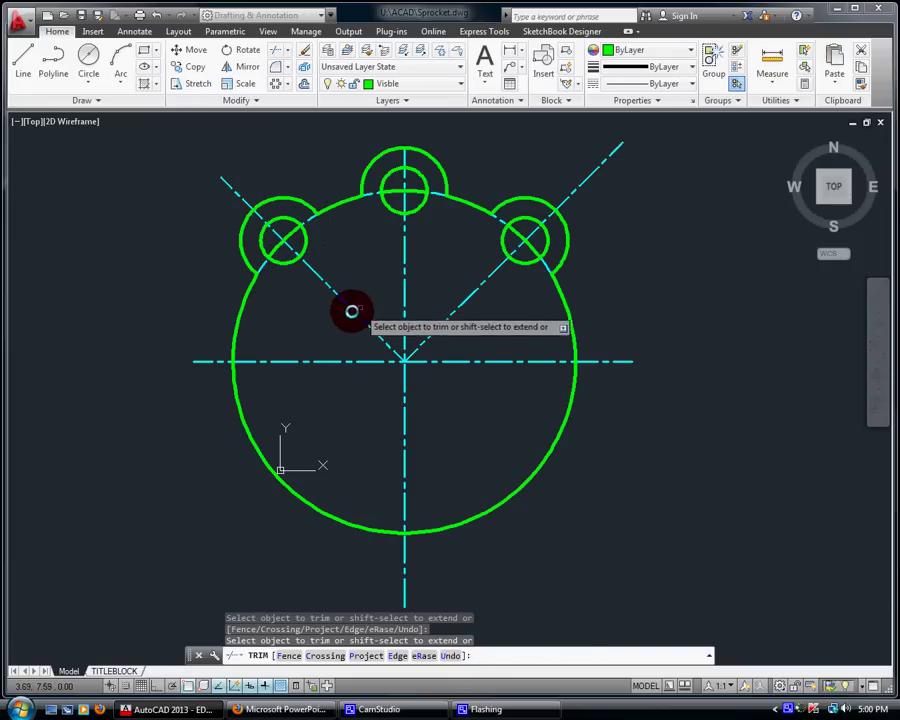
key("Return")
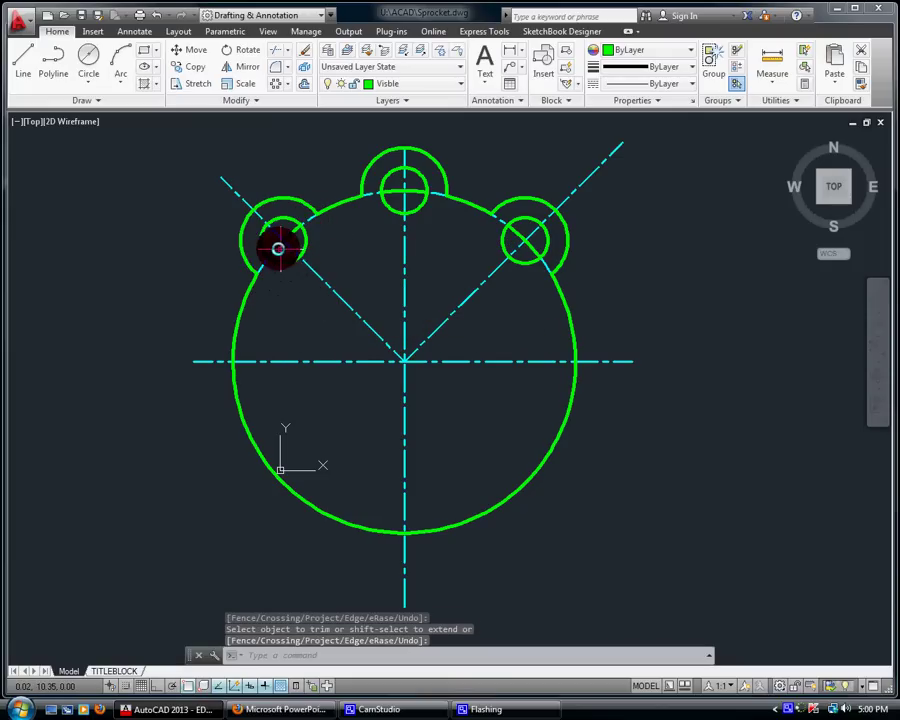
Step: Erase the leftover pieces of the large circle inside the three small concentric circles
key("Return")
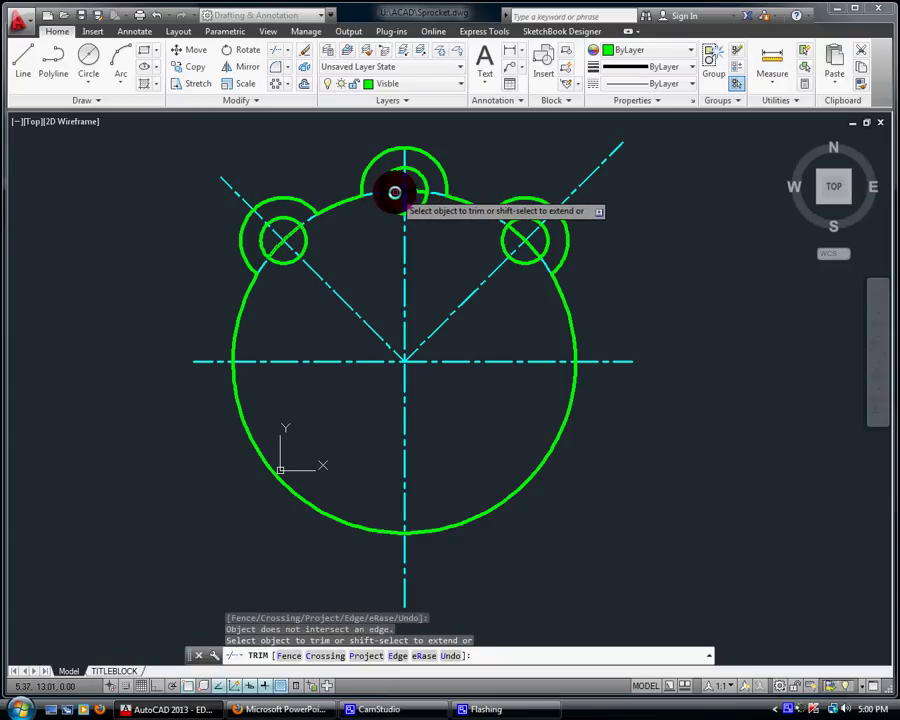
key("Escape")
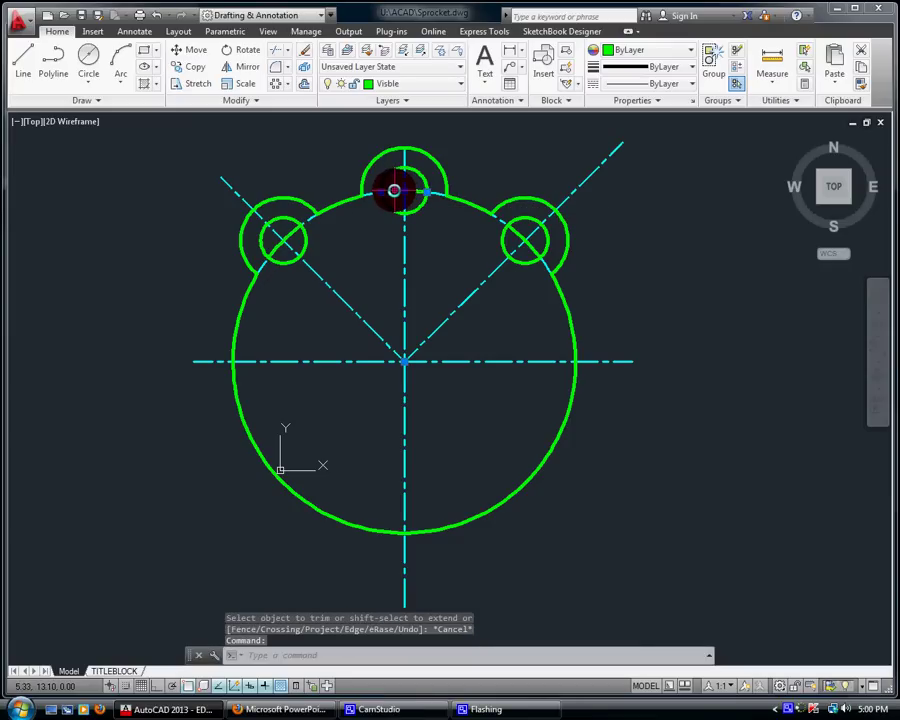
left_click(395, 190)
key("Delete")
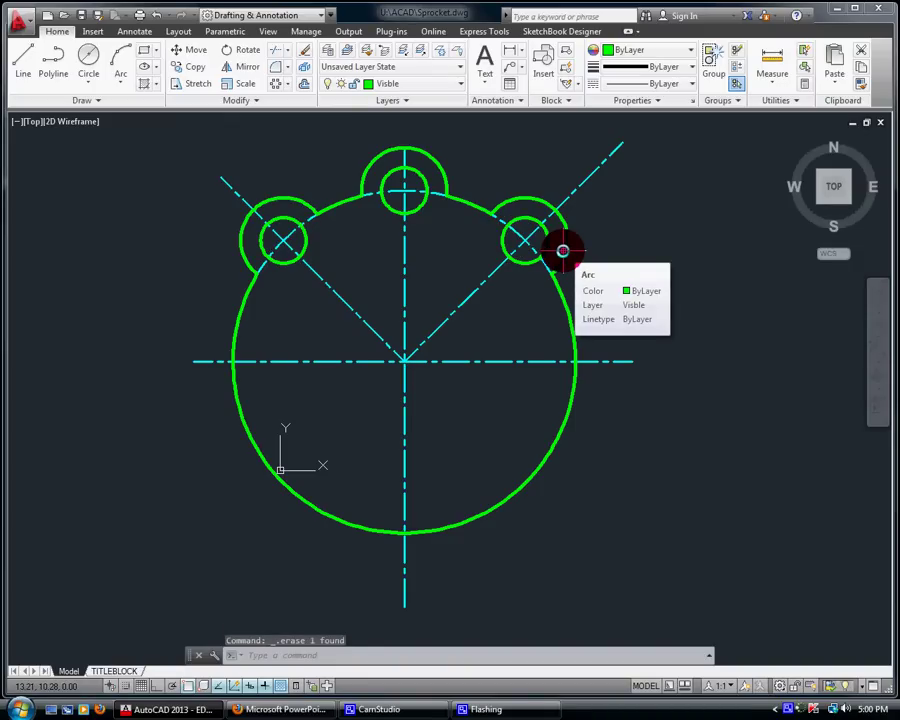
left_click(876, 365)
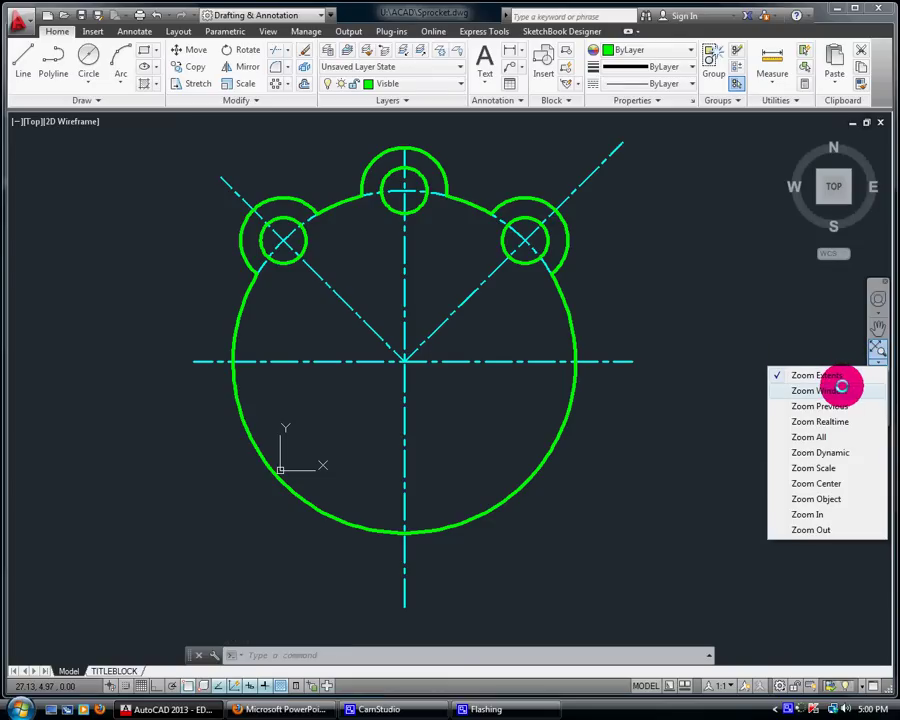
left_click(268, 31)
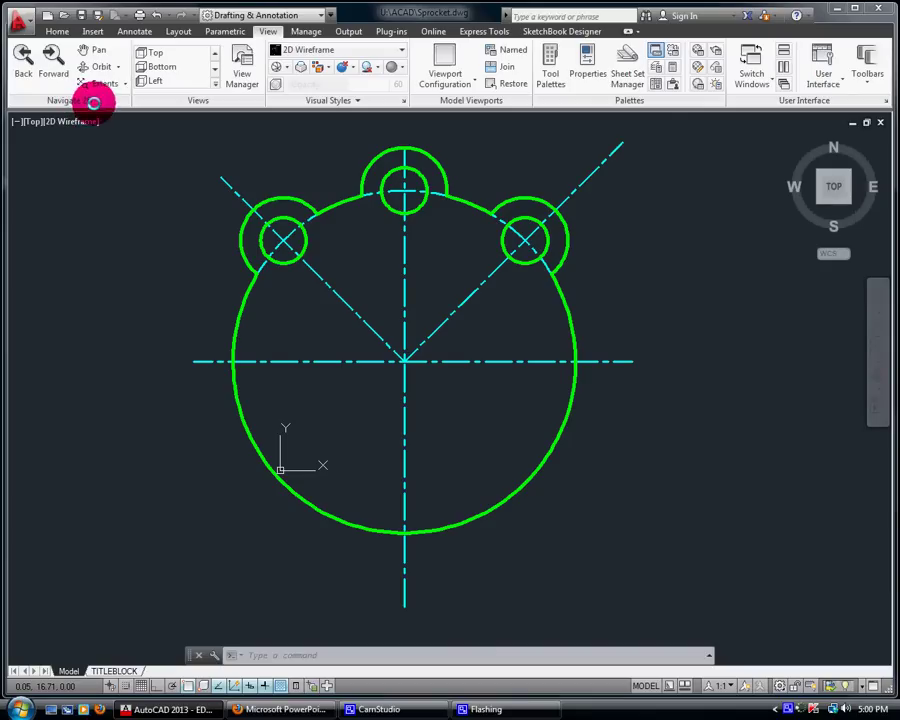
left_click(123, 83)
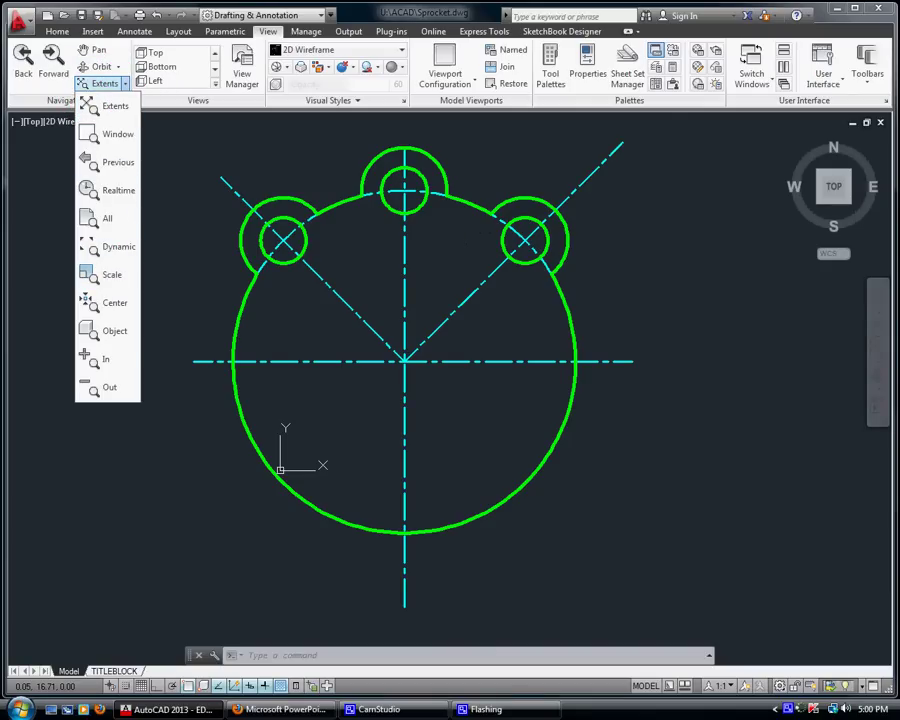
Step: Offset the horizontal centerline by 0.5 to both sides, above and below
left_click(880, 357)
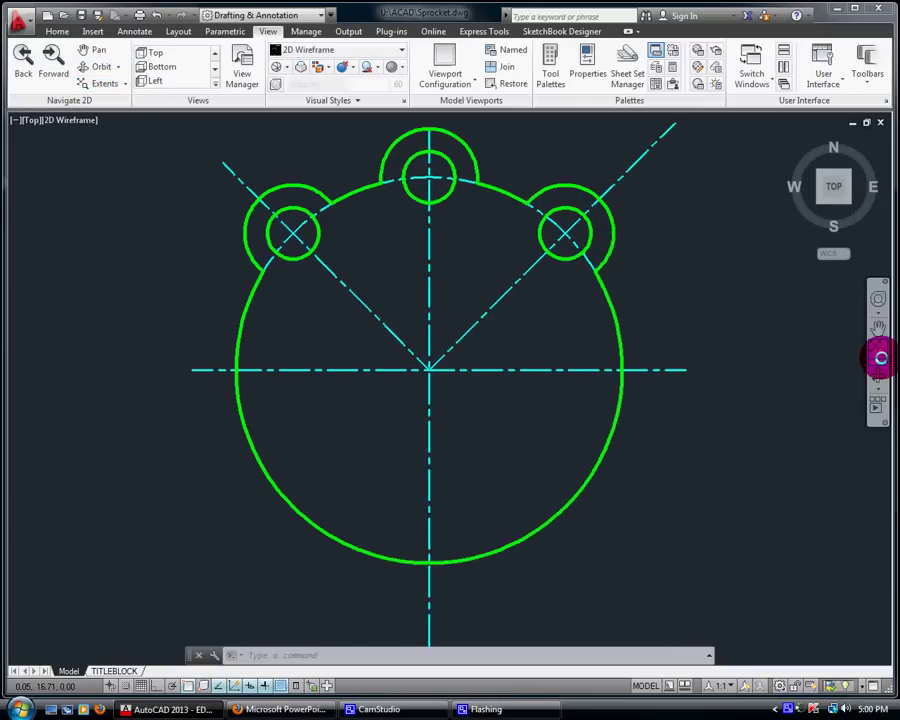
left_click(878, 376)
left_click(868, 392)
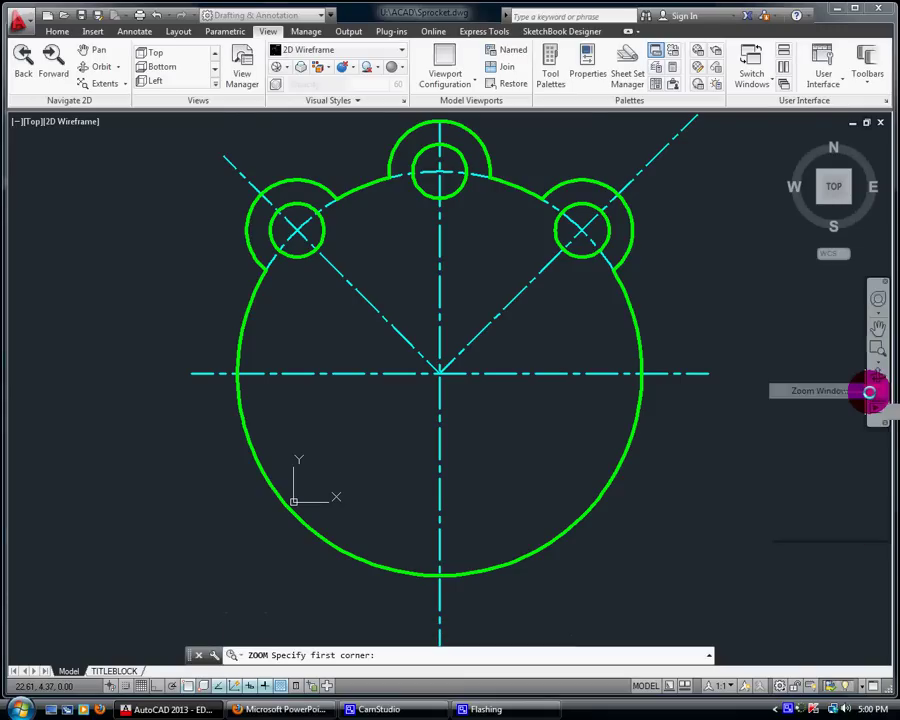
left_click(118, 300)
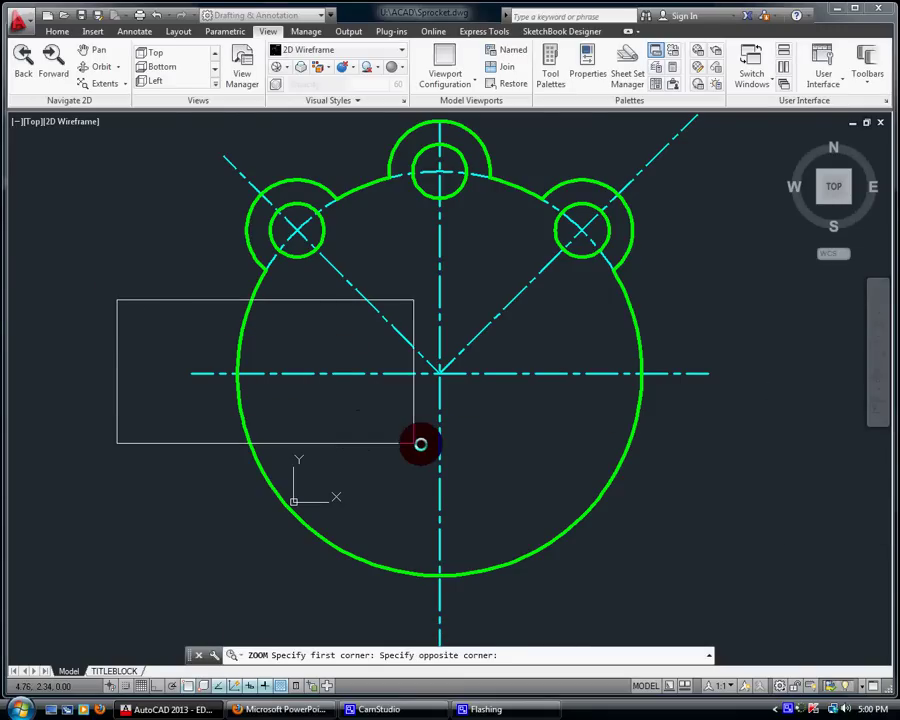
left_click(421, 444)
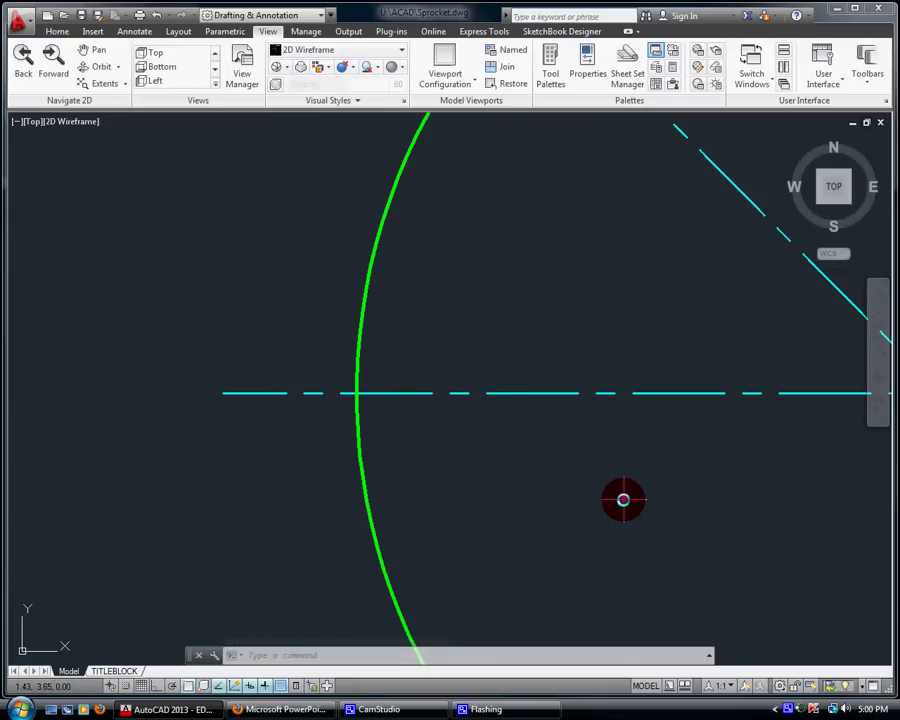
left_click(57, 31)
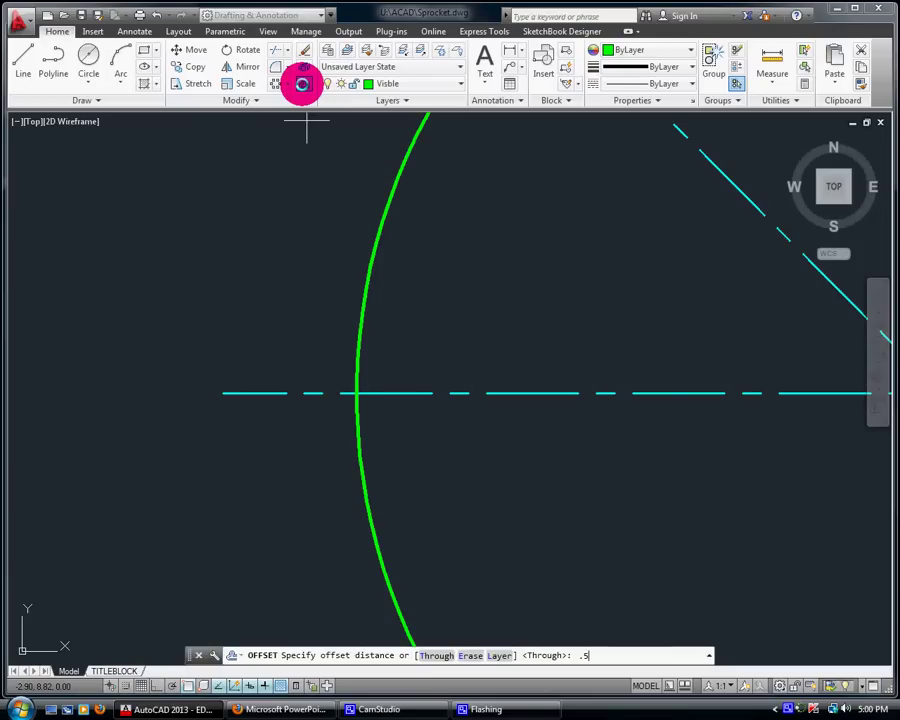
key("Return")
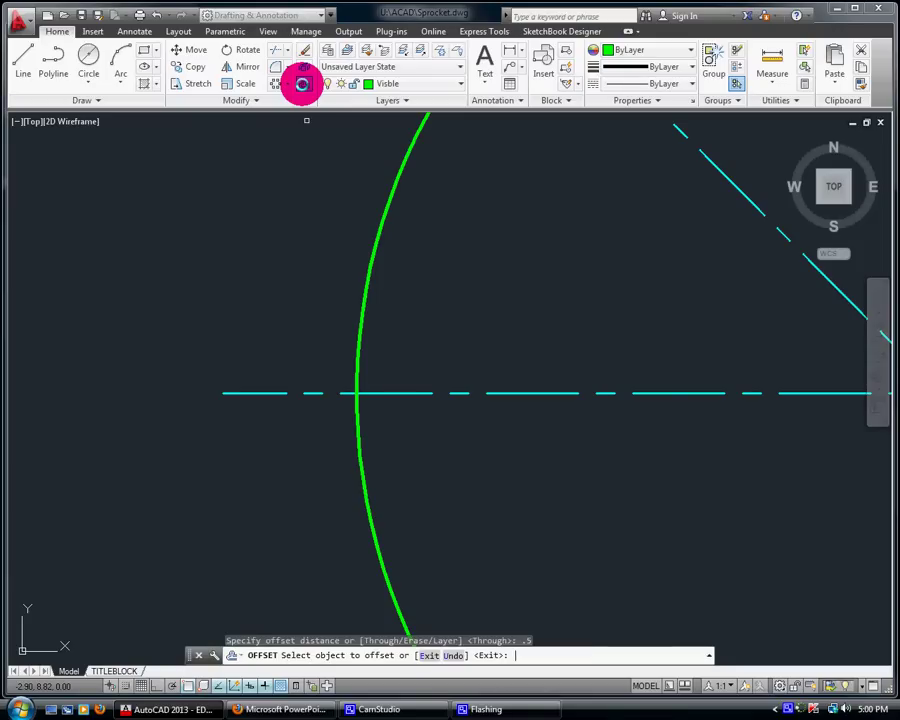
left_click(311, 394)
left_click(297, 343)
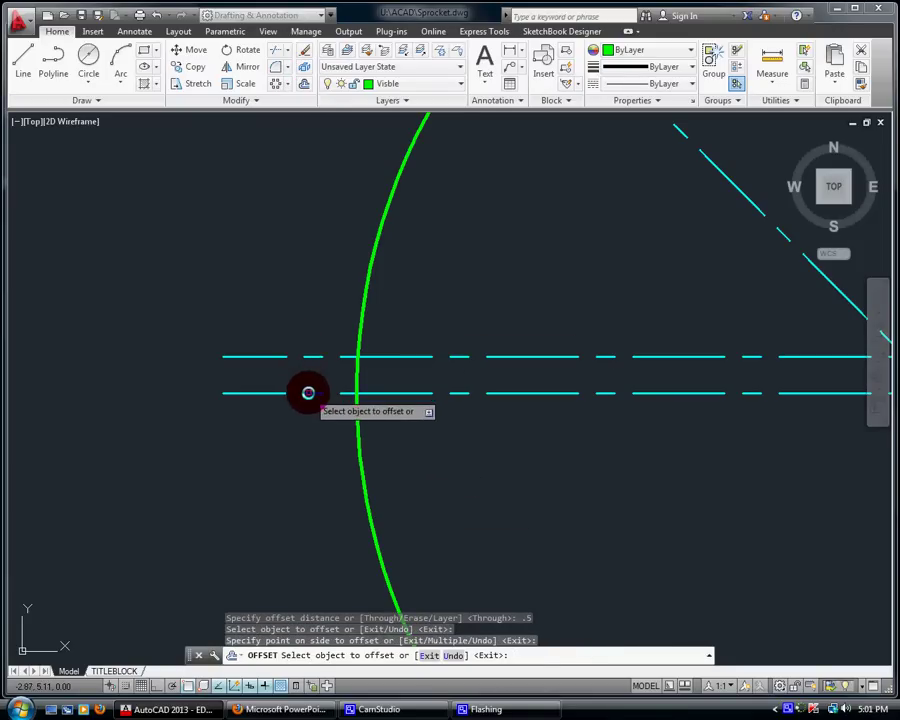
left_click(307, 392)
left_click(305, 421)
right_click(324, 438)
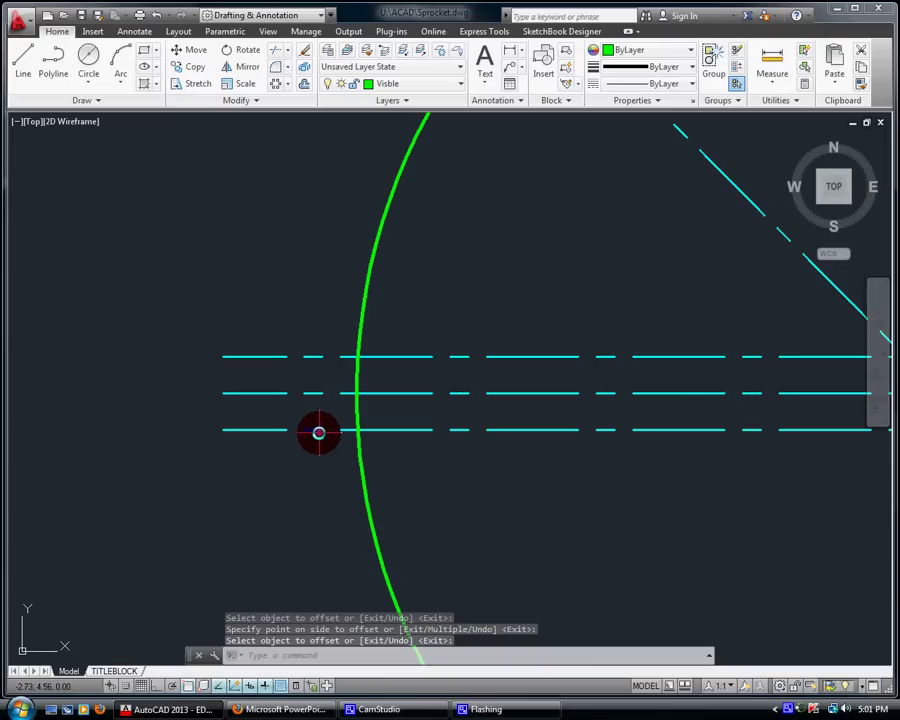
key("Return")
Step: Move the two offset lines to the Visible layer and clear the selection
left_click(318, 430)
left_click(315, 355)
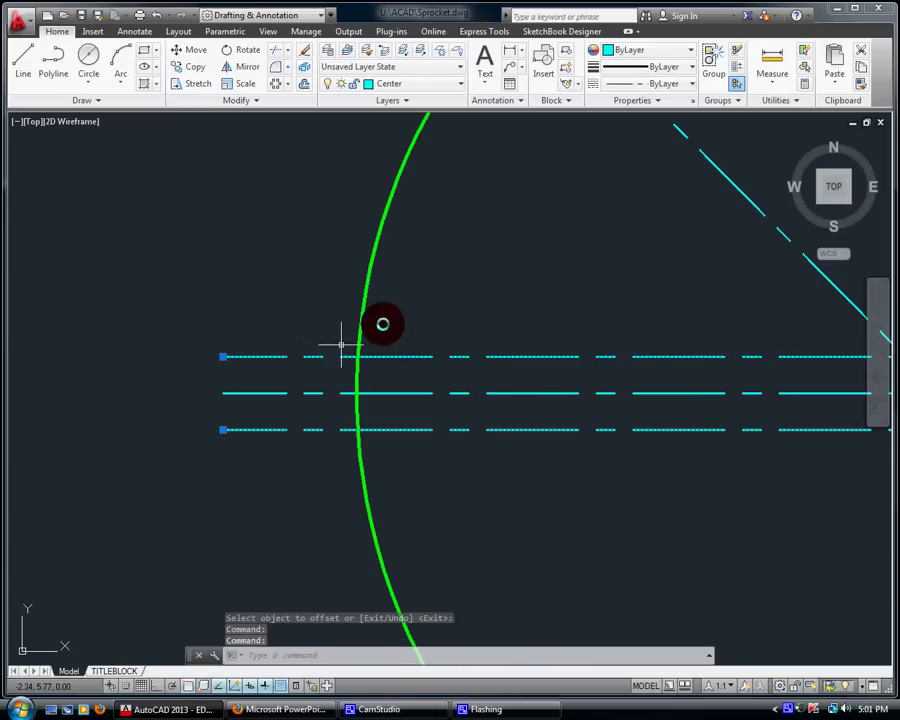
left_click(421, 87)
left_click(408, 296)
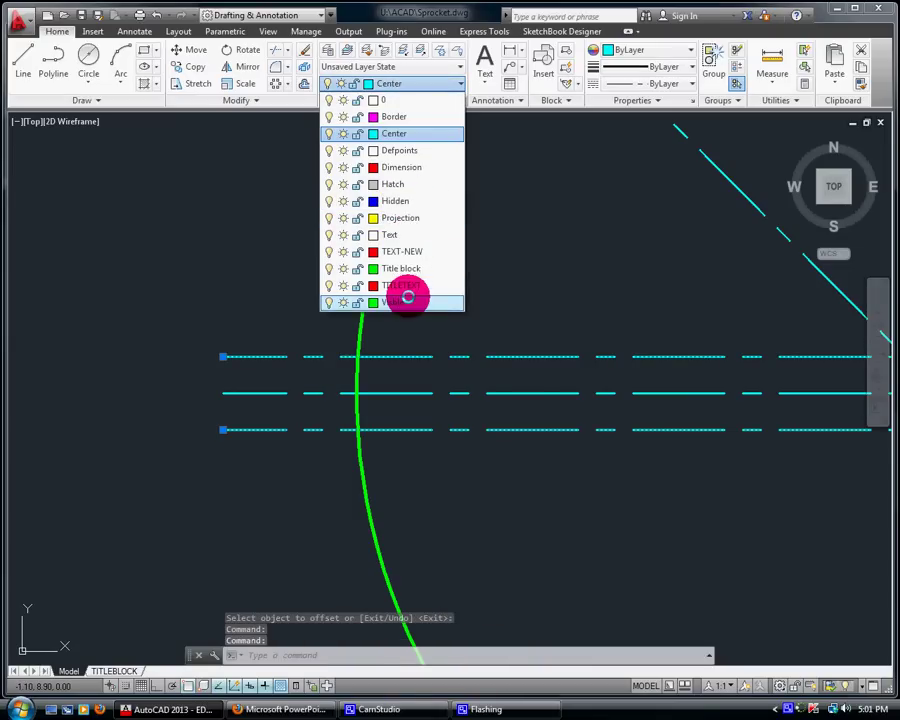
key("Escape")
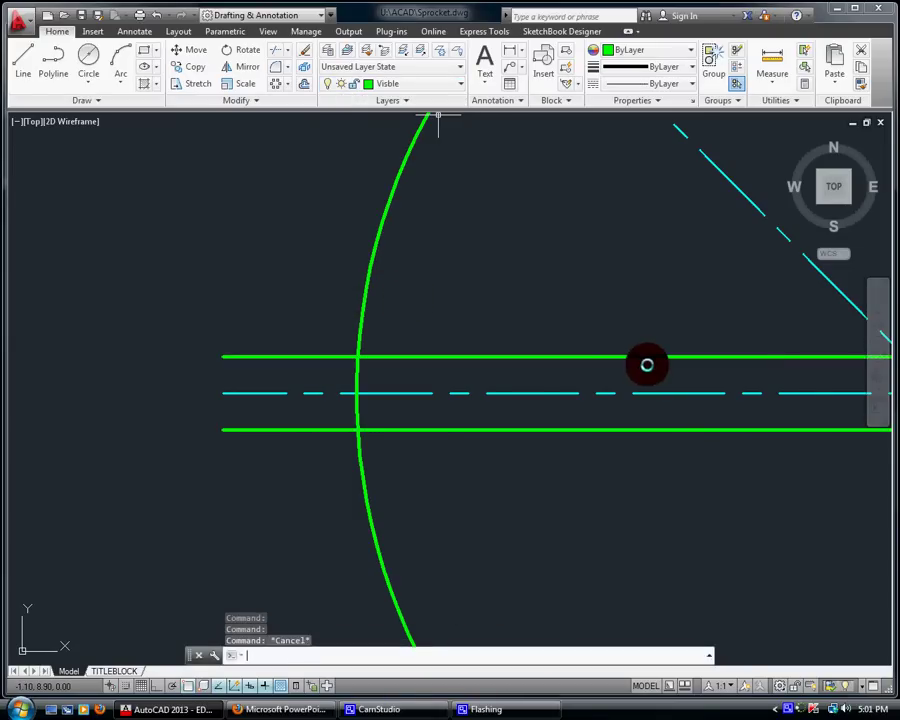
Step: Draw a circle of radius 11 centered on the centerline intersection
scroll(657, 428, "down", 3)
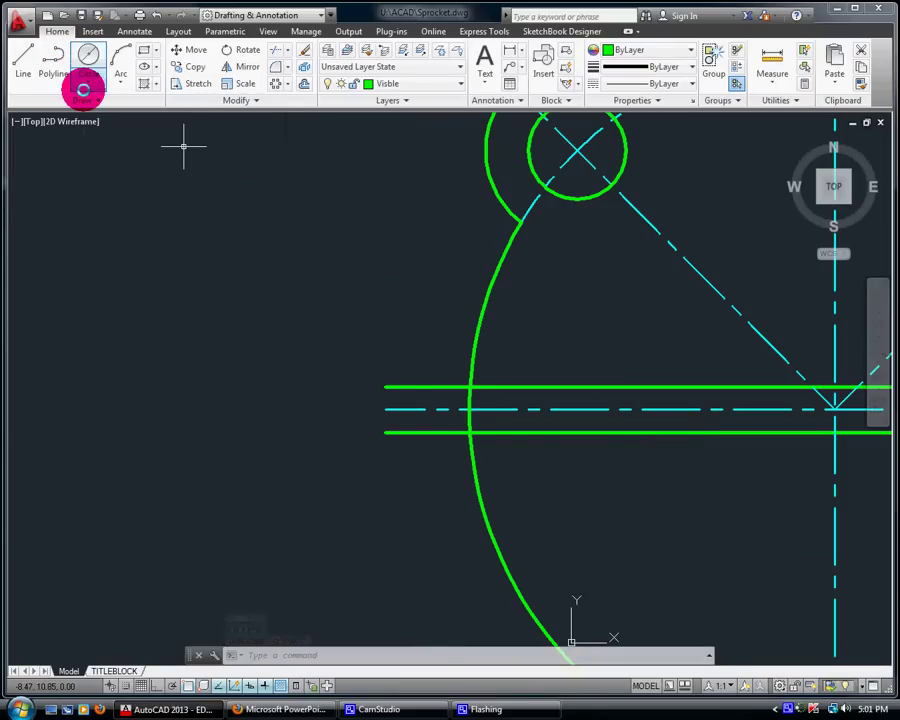
left_click(86, 86)
left_click(96, 114)
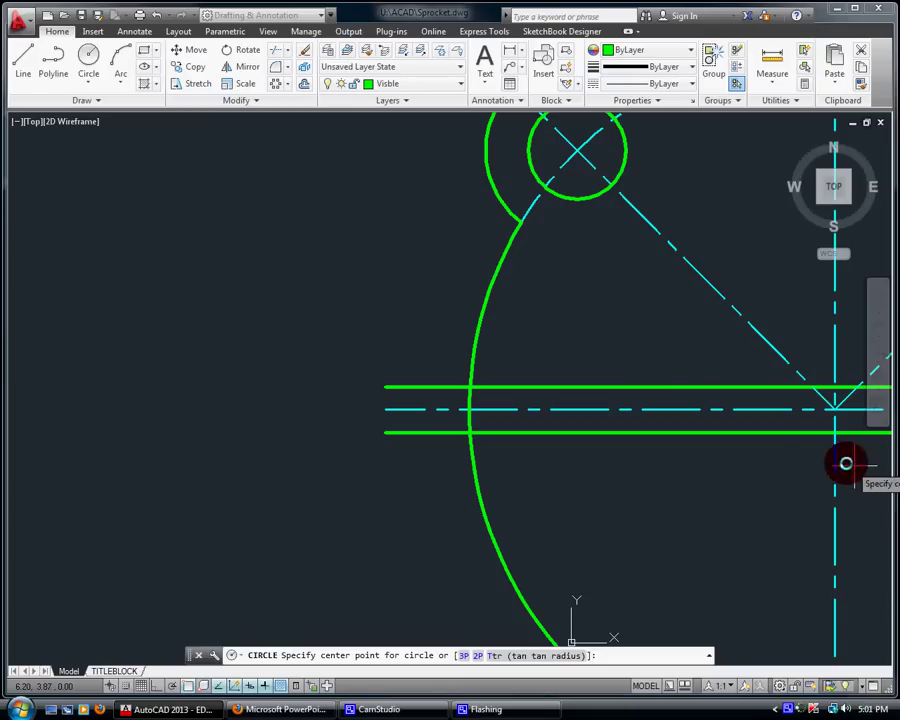
left_click(833, 409)
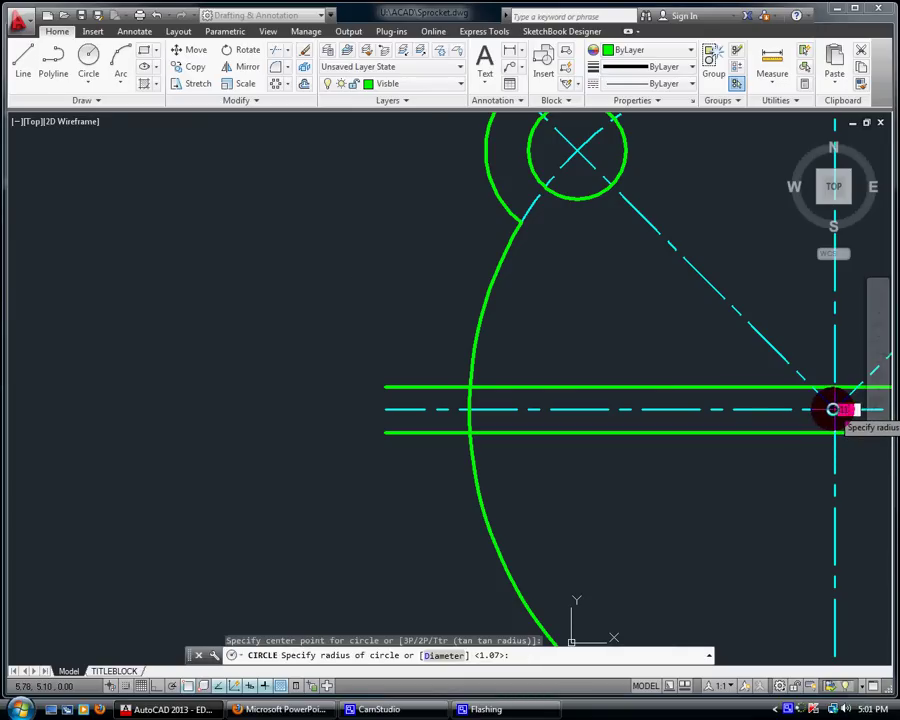
type("11")
key("Return")
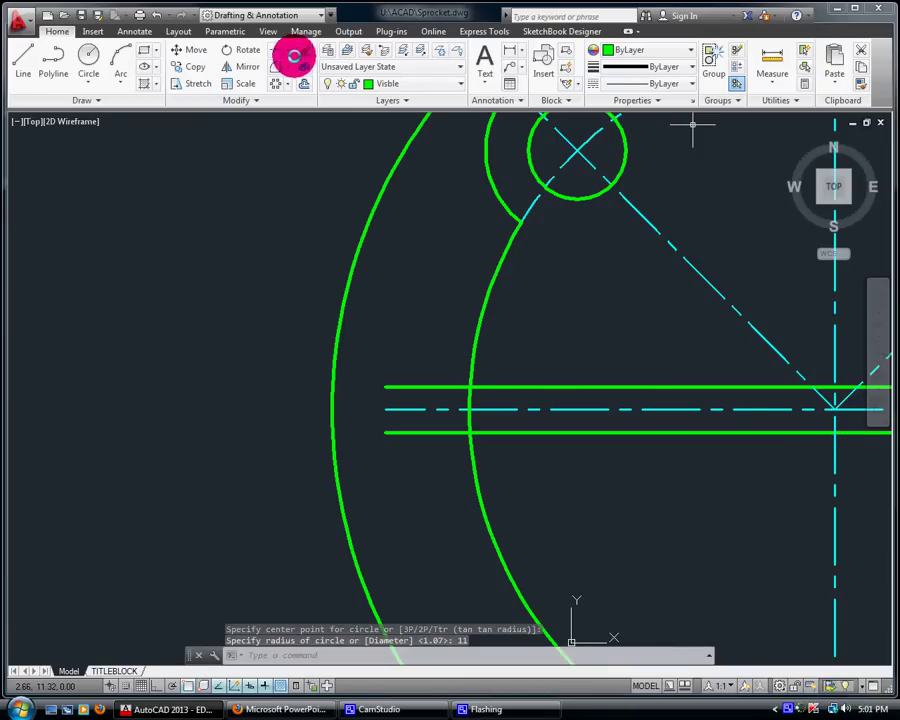
Step: Extend the left ends of both offset lines to the radius 11 circle
left_click(287, 51)
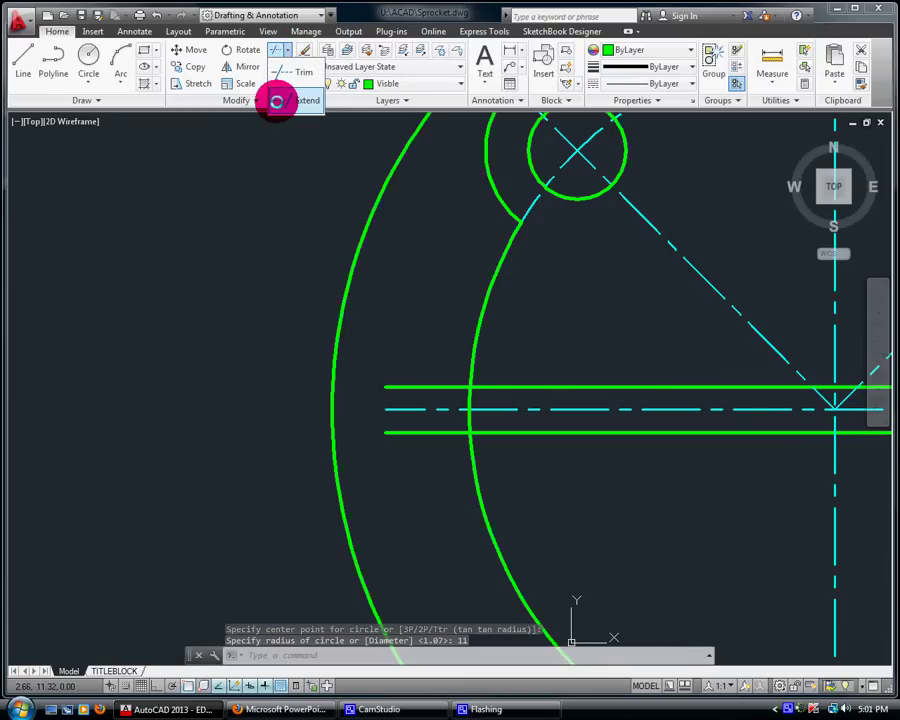
left_click(279, 100)
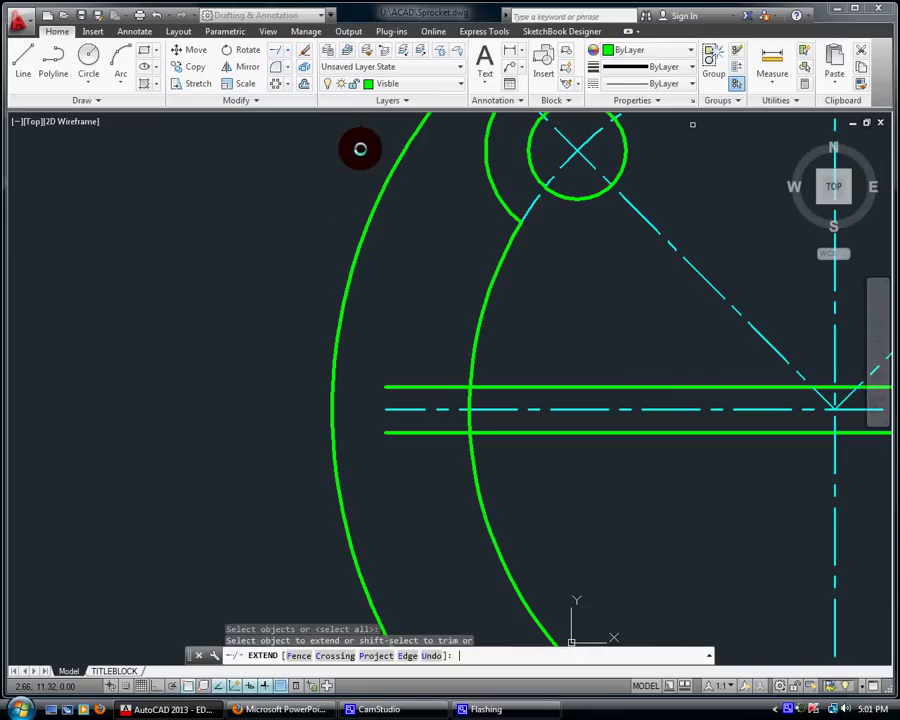
left_click(438, 387)
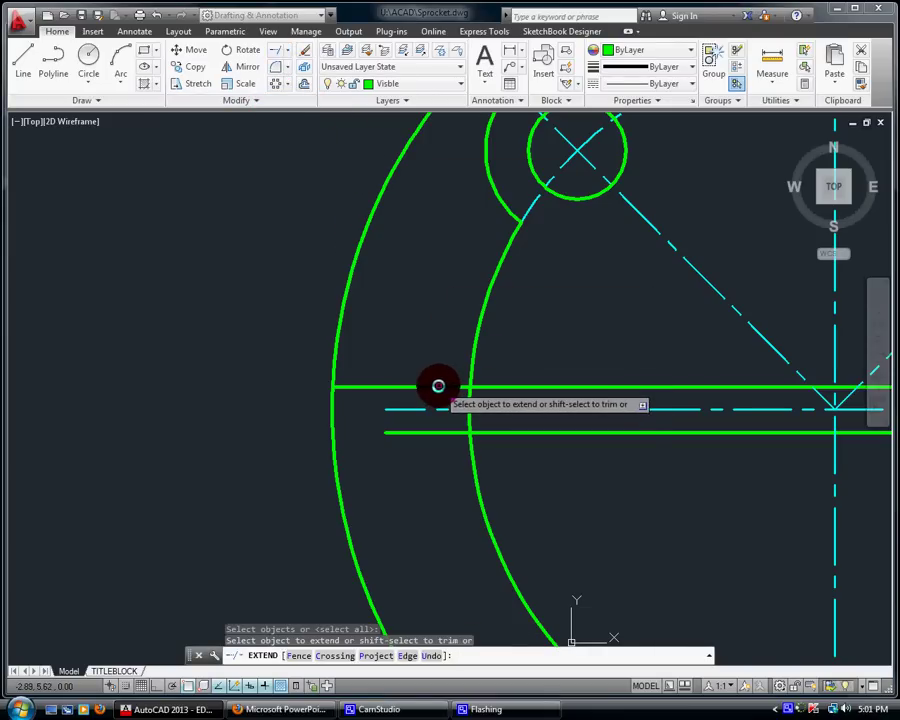
left_click(442, 433)
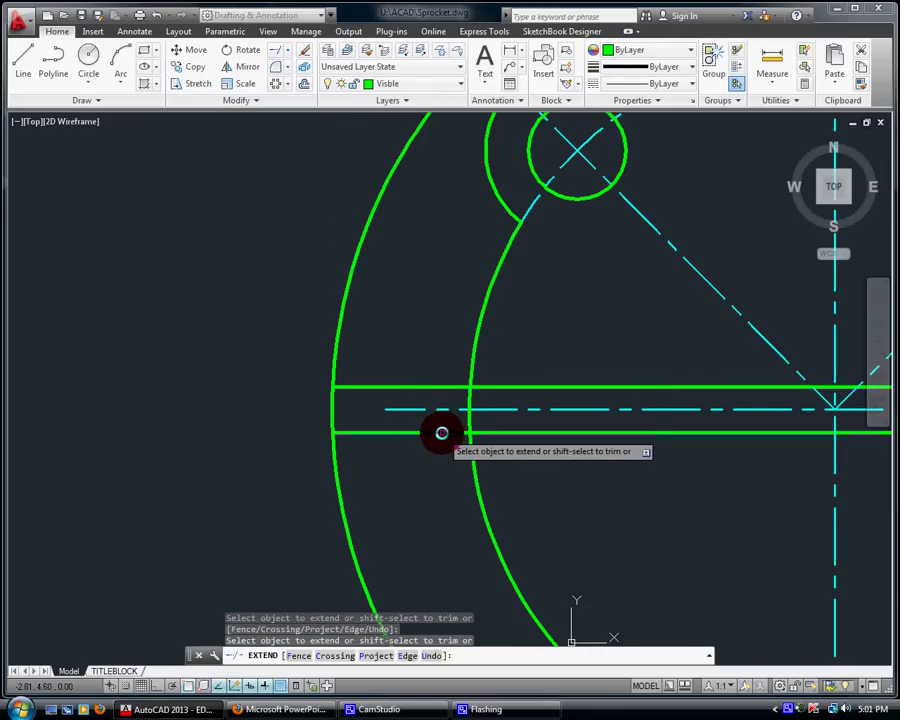
Step: Trim the inner circle below and between the two offset lines
left_click(285, 47)
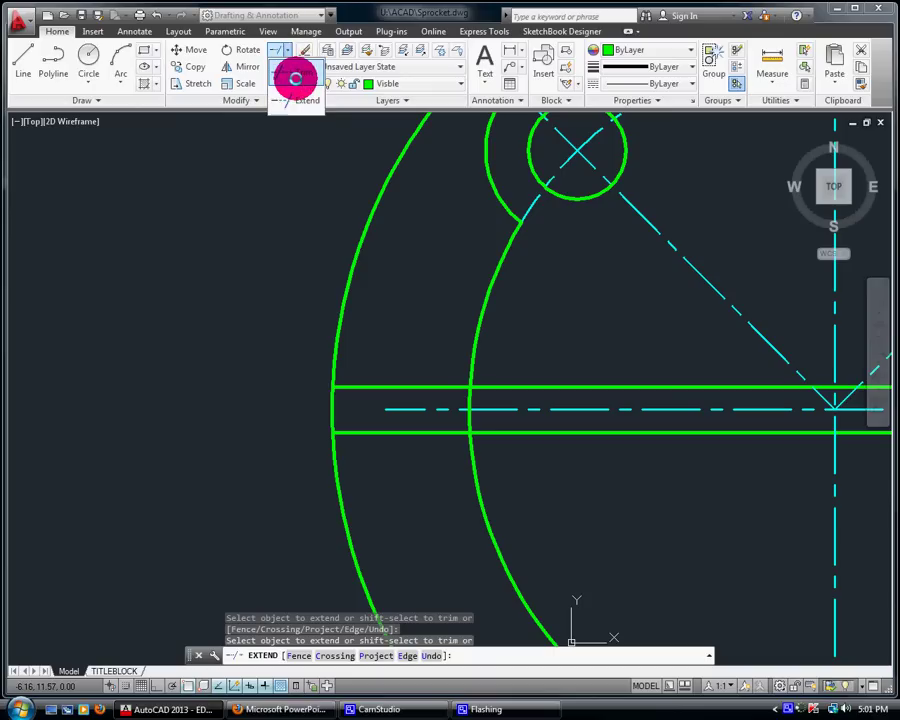
left_click(296, 76)
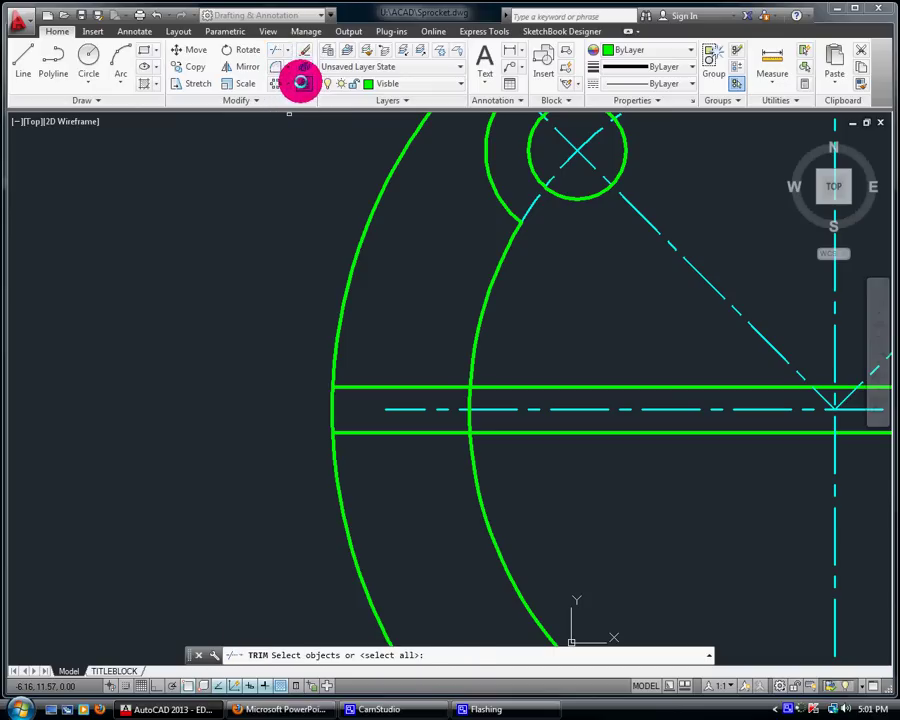
left_click(470, 459)
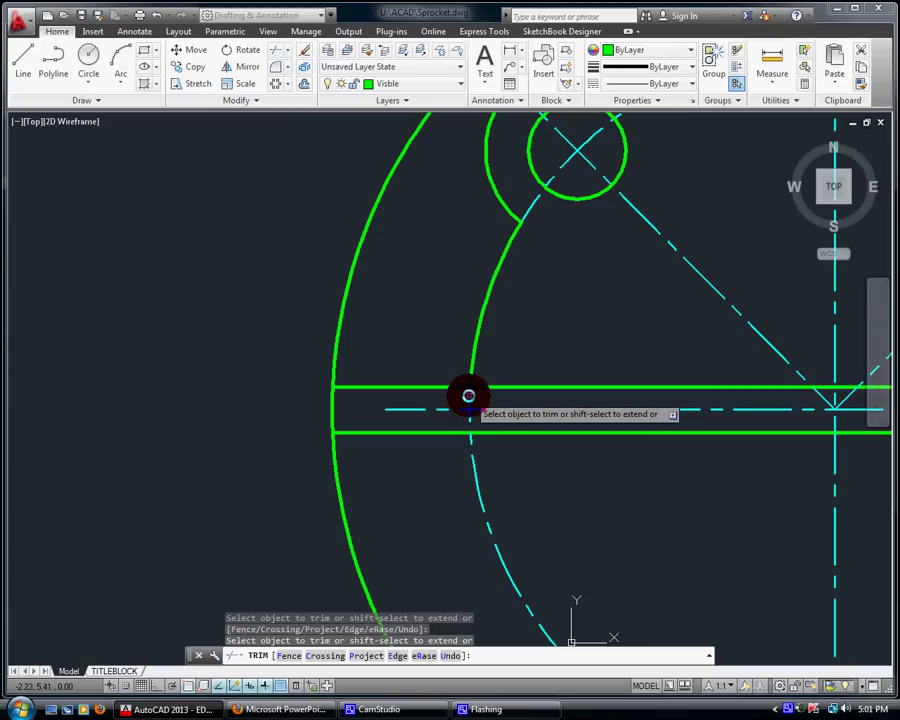
left_click(478, 412)
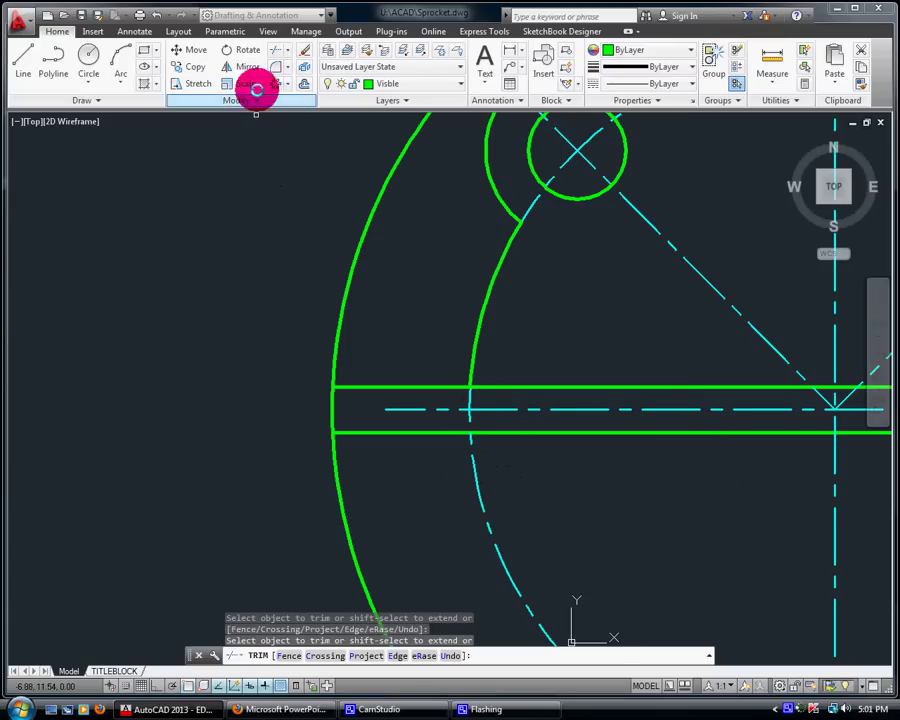
Step: Extend the inner circle's remaining upper arc down across both offset lines to restore the trimmed portion
left_click(282, 58)
left_click(291, 94)
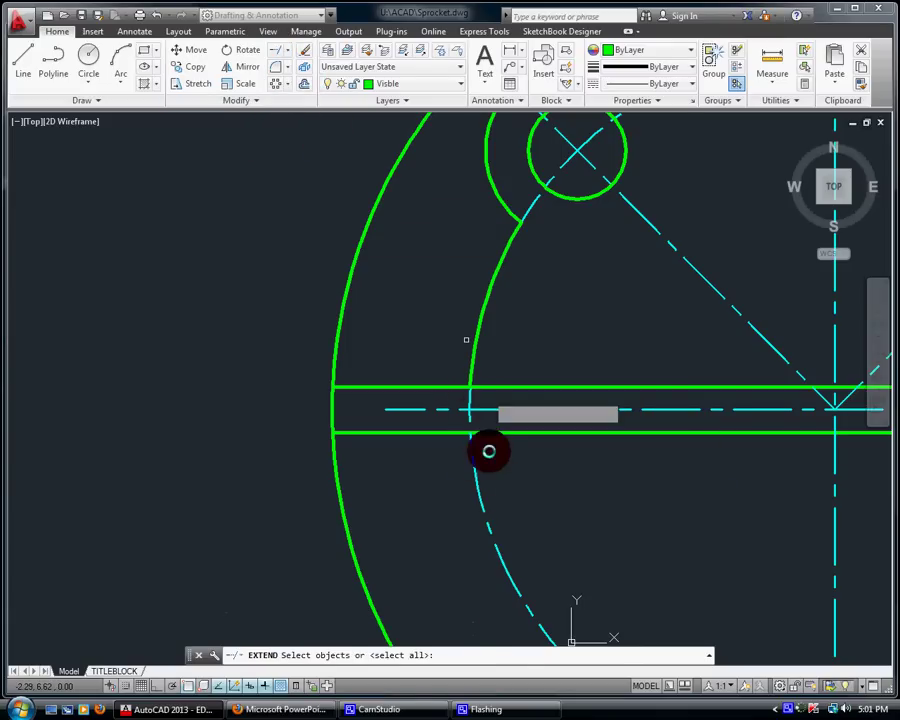
key("Return")
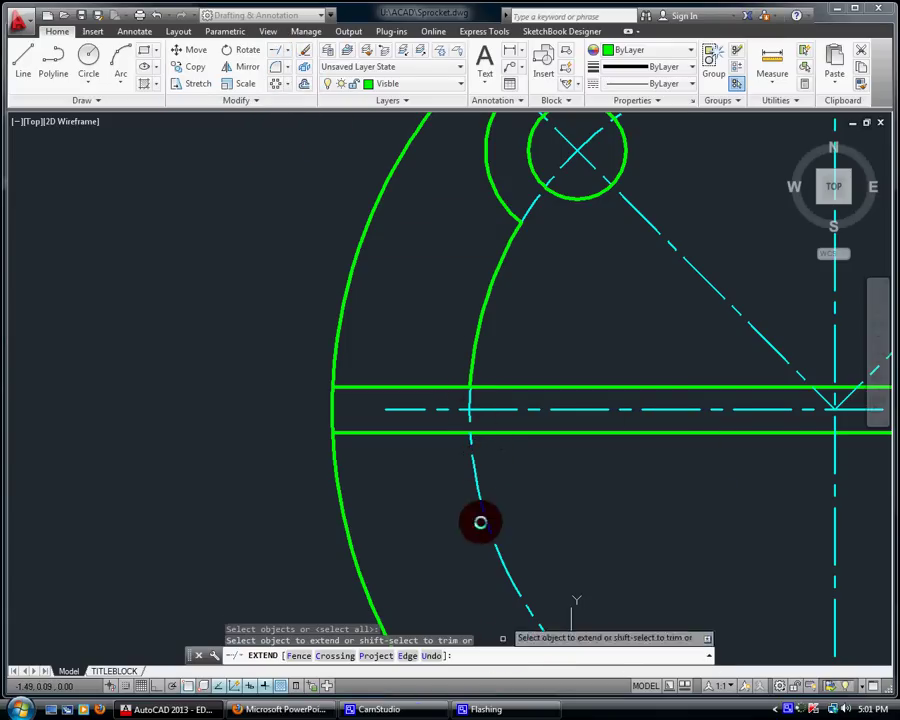
left_click(470, 364)
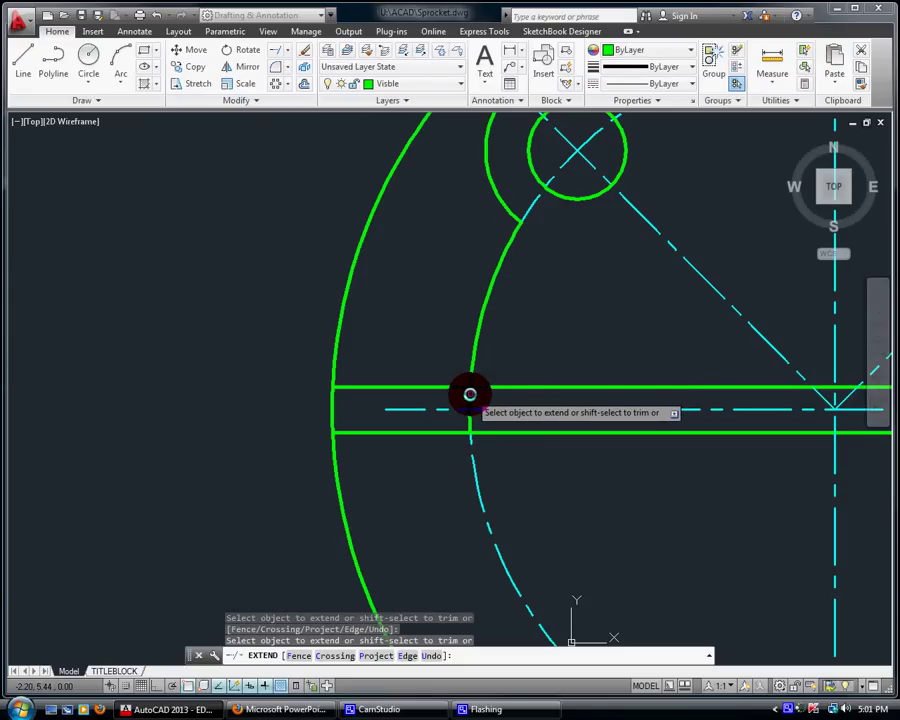
Step: Trim the inner circle between the two offset lines and the radius 11 circle above the upper line
left_click(283, 52)
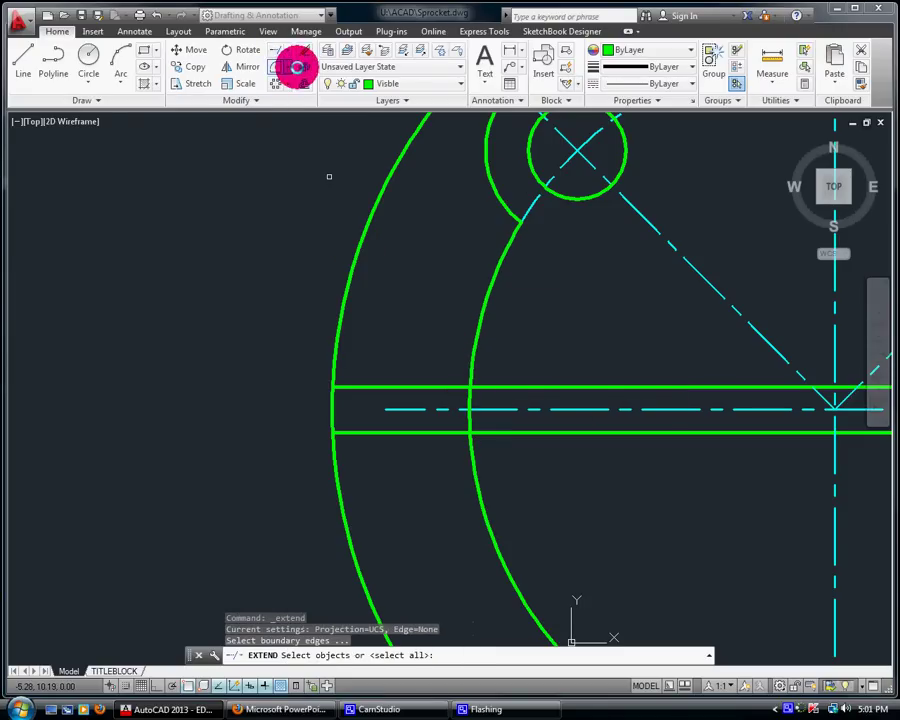
left_click(286, 51)
left_click(284, 77)
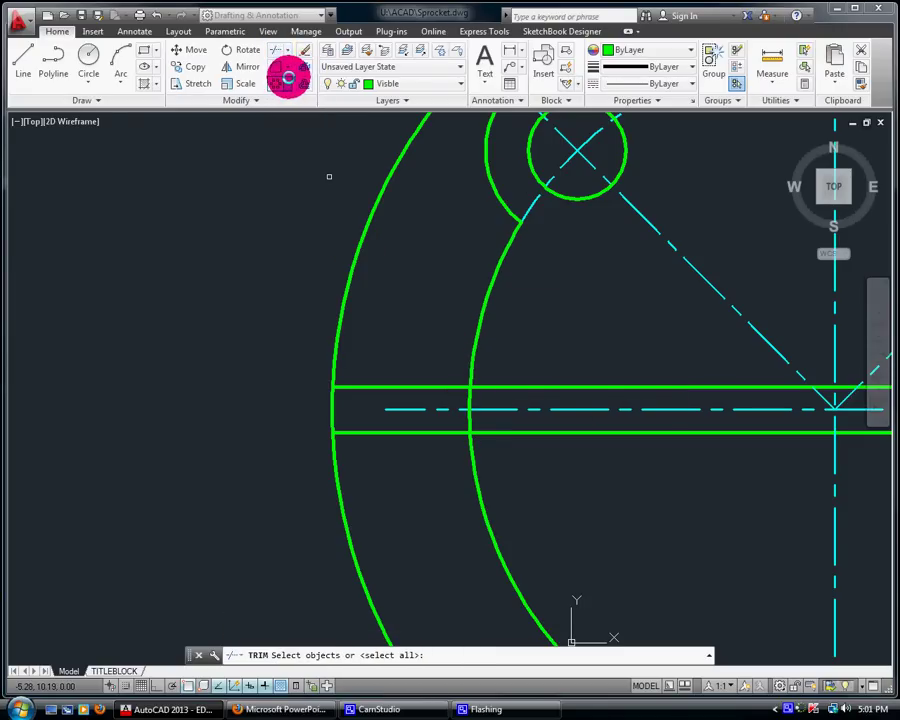
key("Return")
left_click(469, 425)
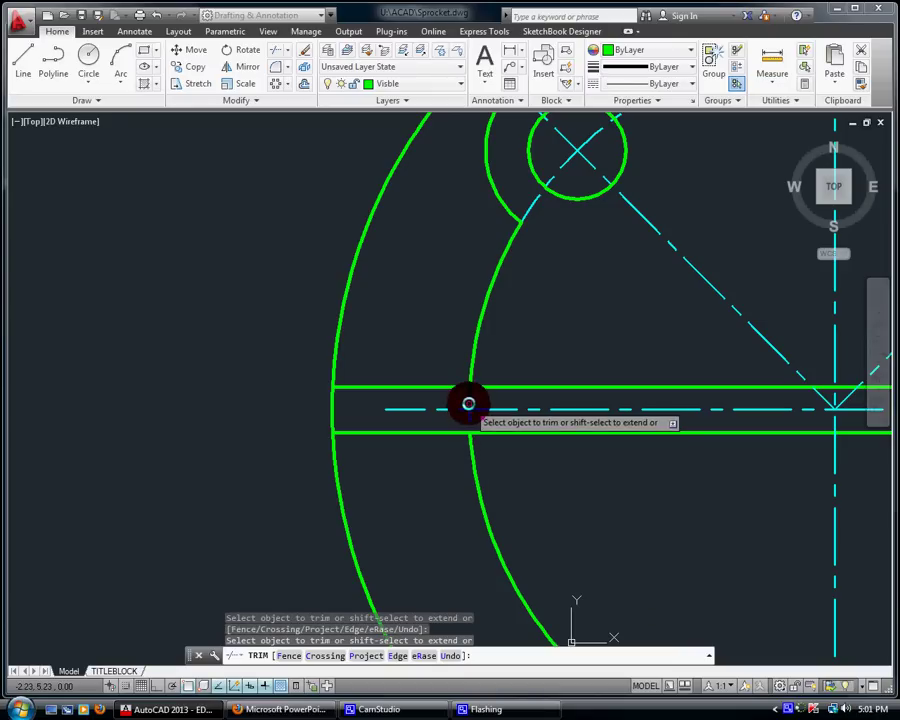
left_click(333, 371)
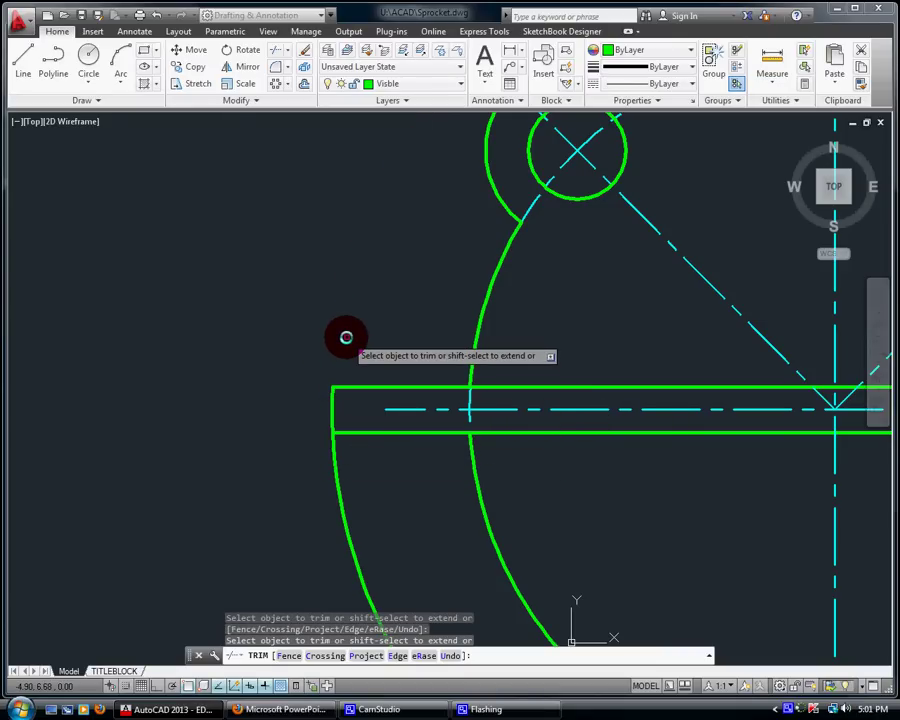
key("Return")
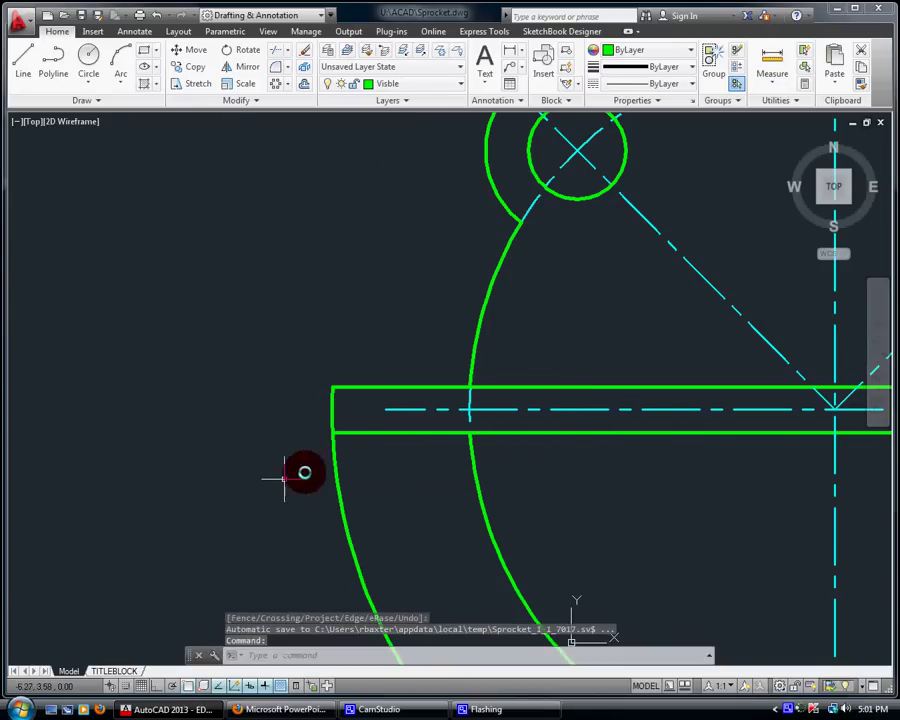
Step: Erase the remaining part of the radius 11 circle at the left ends of the offset lines
left_click(331, 424)
key("Return")
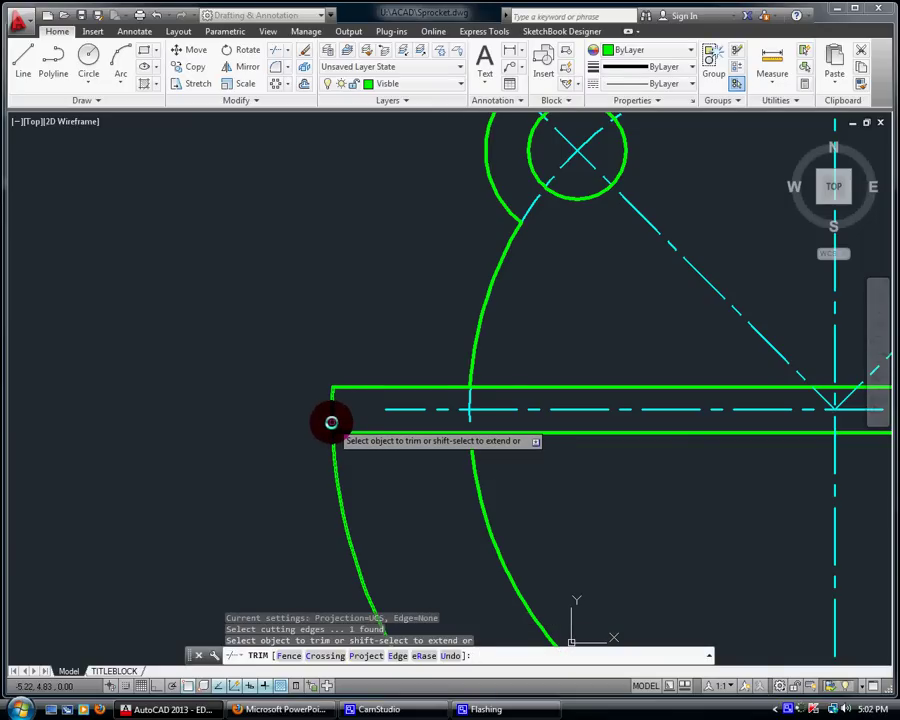
left_click(305, 49)
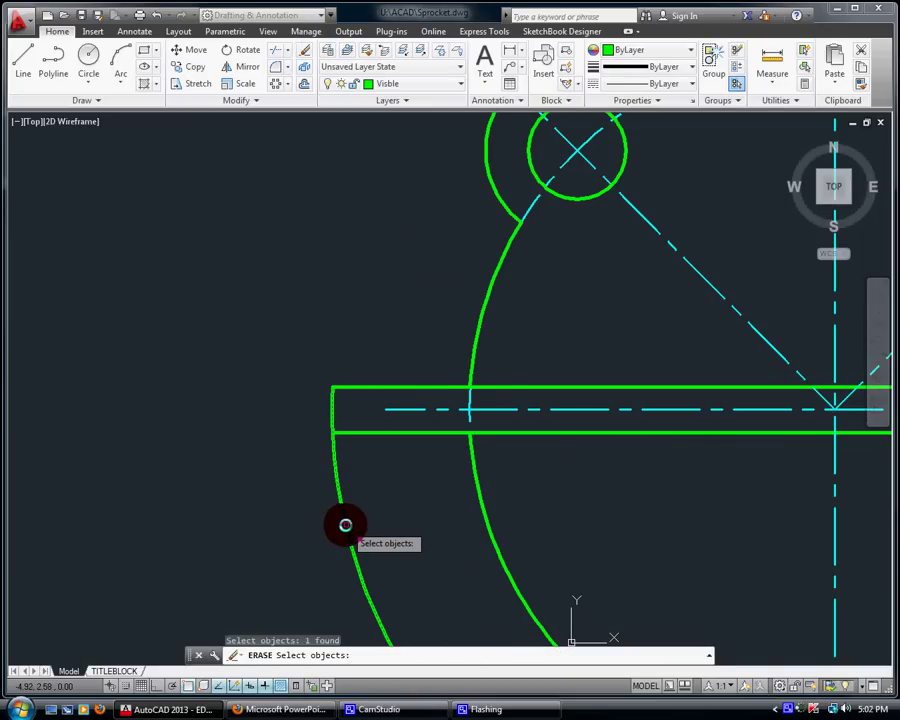
left_click(345, 524)
key("Return")
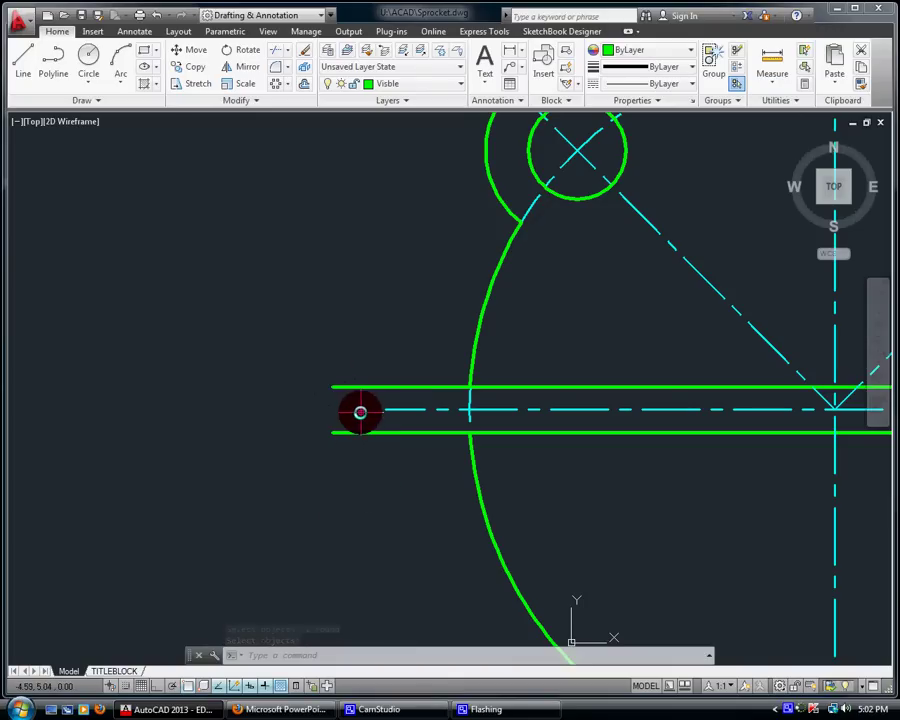
Step: Try a start-end-radius arc of radius 2 from the lower line's left end to the upper line's, and undo it
left_click(119, 80)
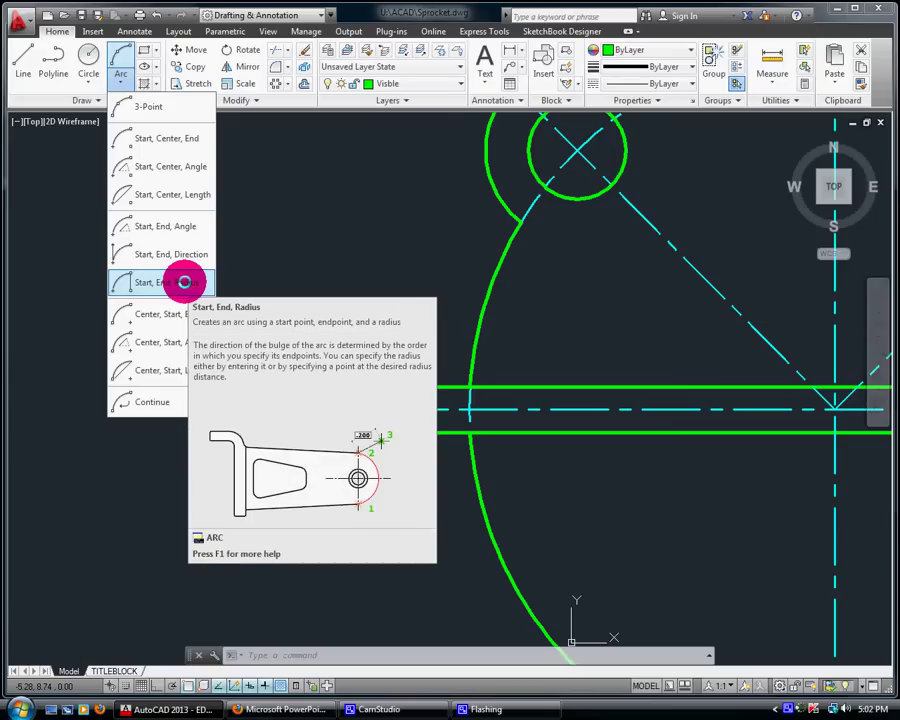
left_click(185, 282)
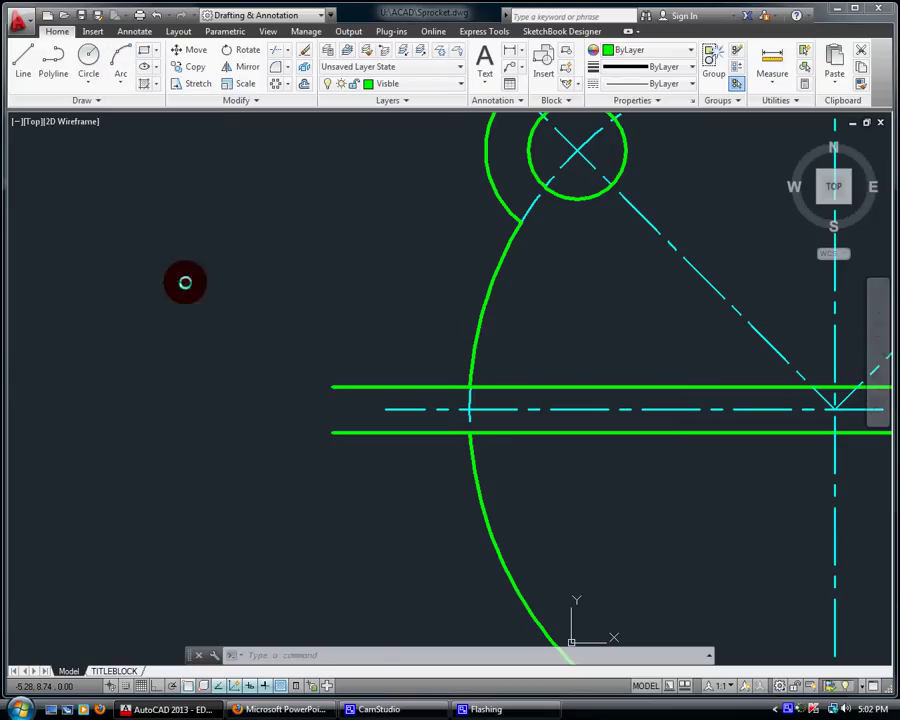
left_click(338, 430)
left_click(330, 388)
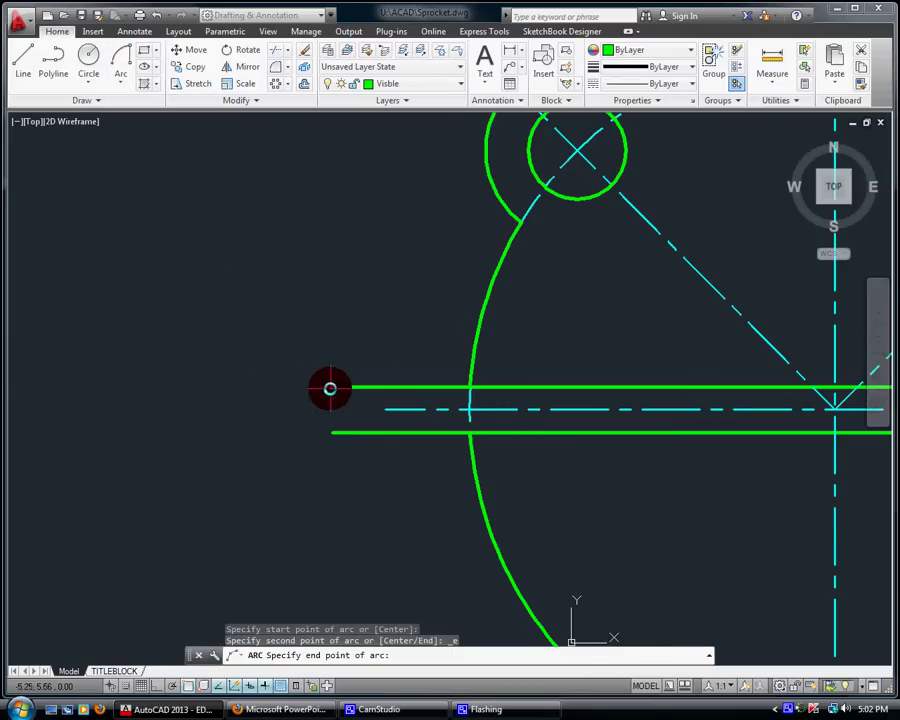
key("Return")
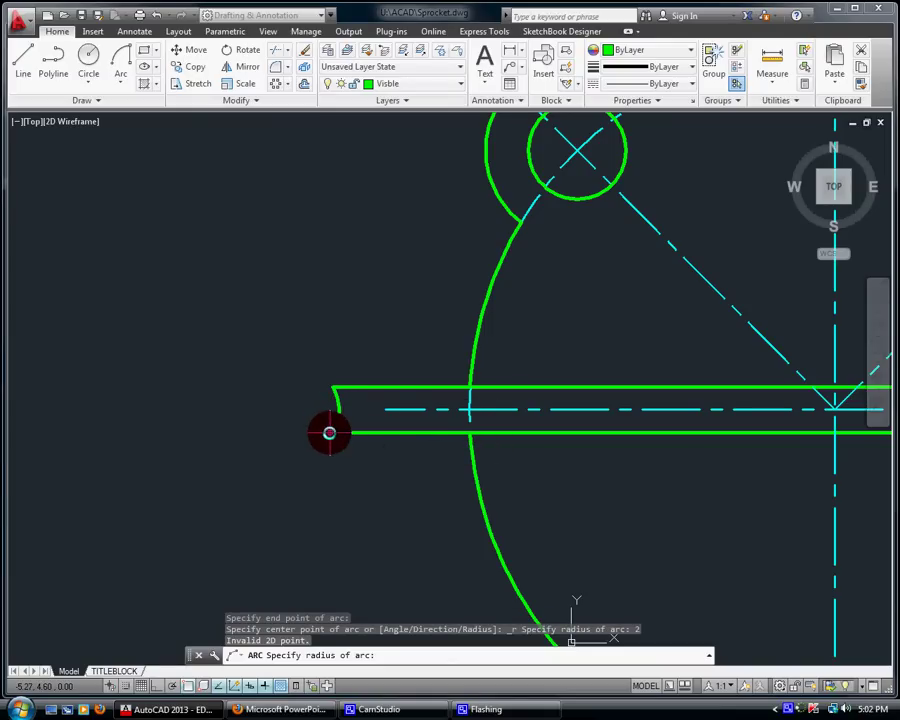
left_click(329, 433)
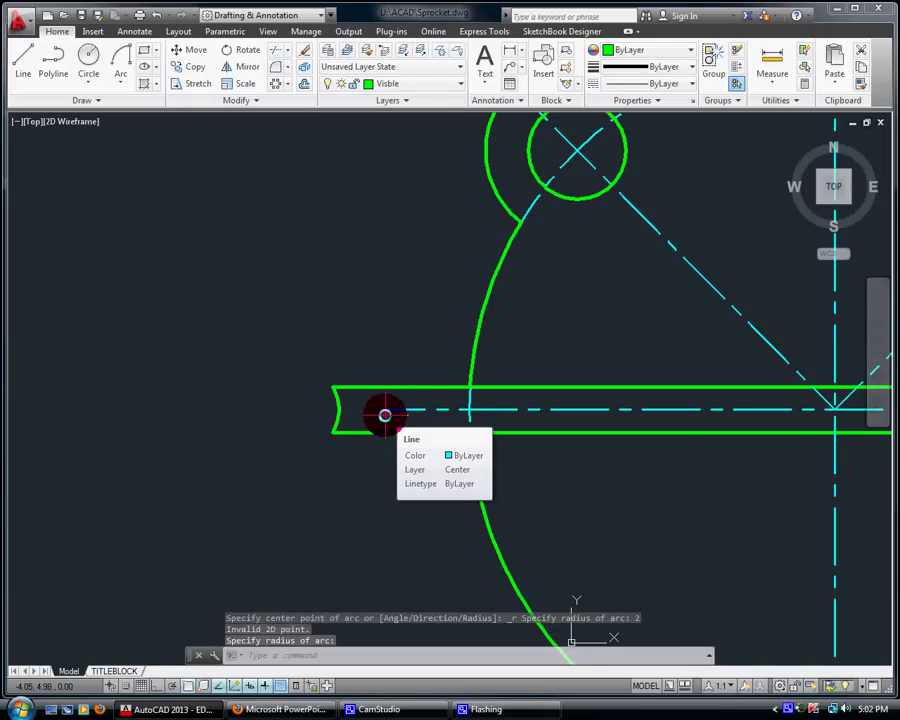
left_click(157, 15)
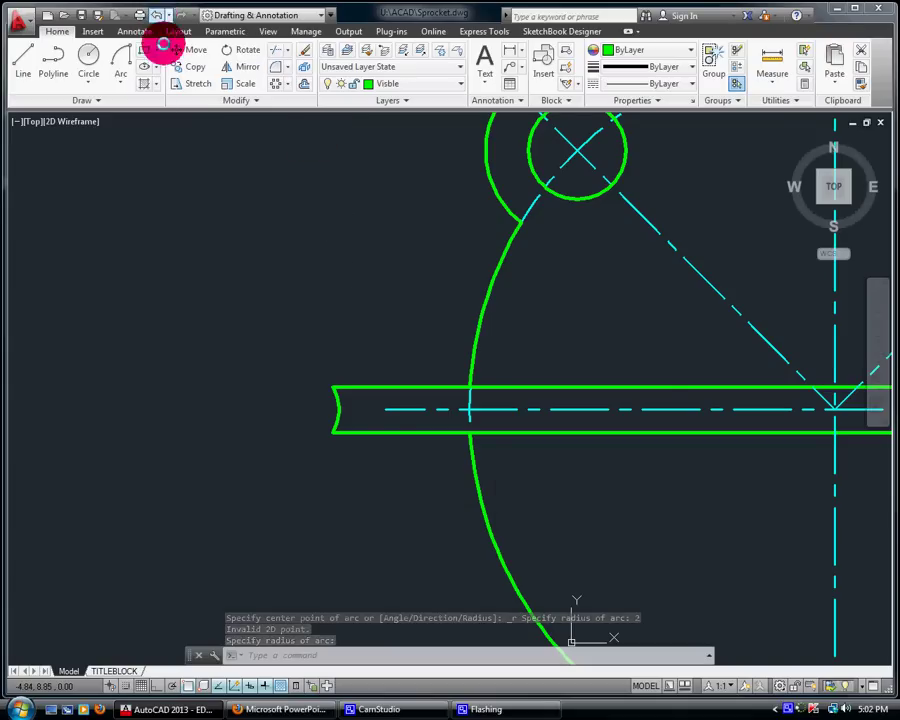
Step: Try again to close the two lines' left ends with a start-end-radius arc, entering radius 2 and picking the lower endpoint
left_click(119, 83)
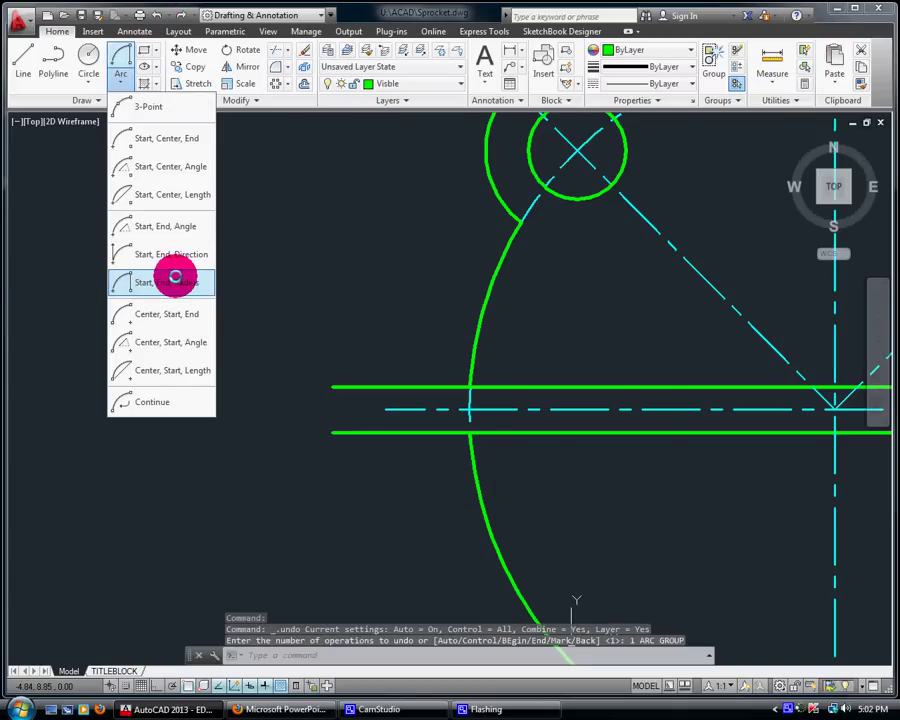
left_click(175, 278)
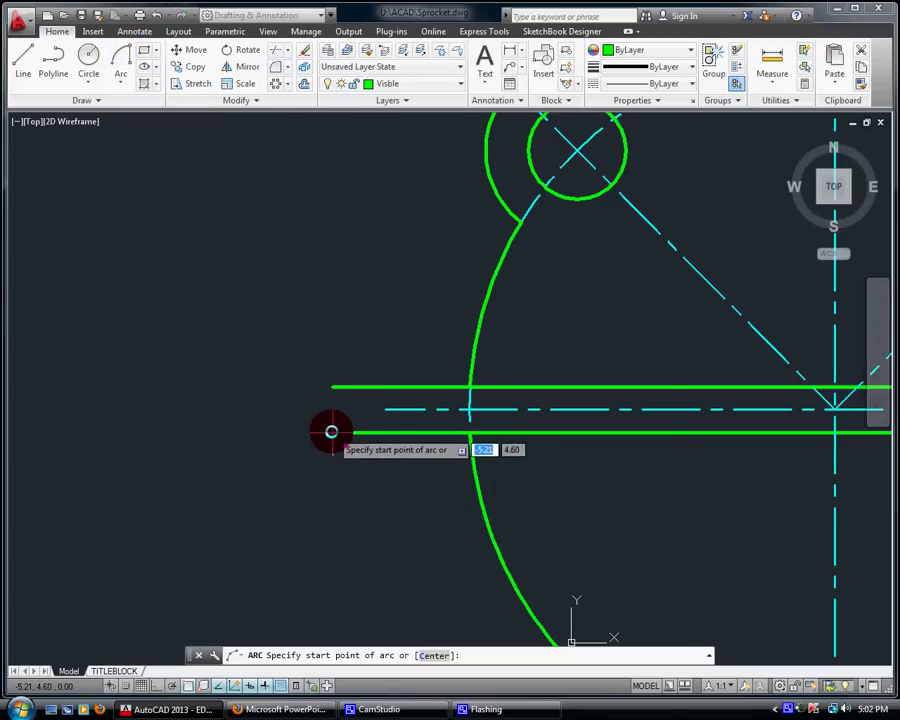
left_click(332, 432)
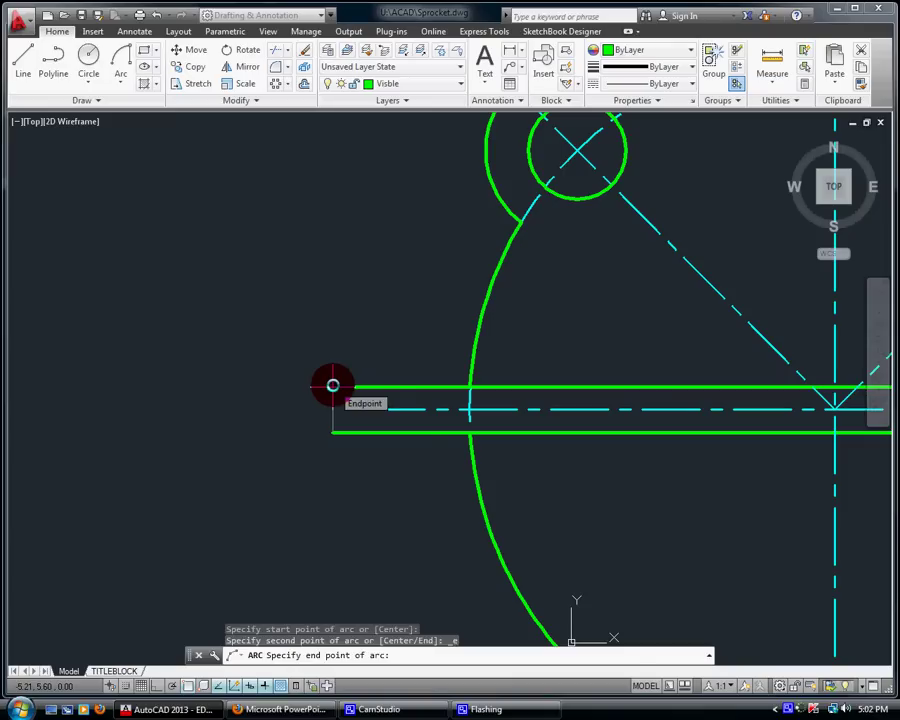
left_click(332, 386)
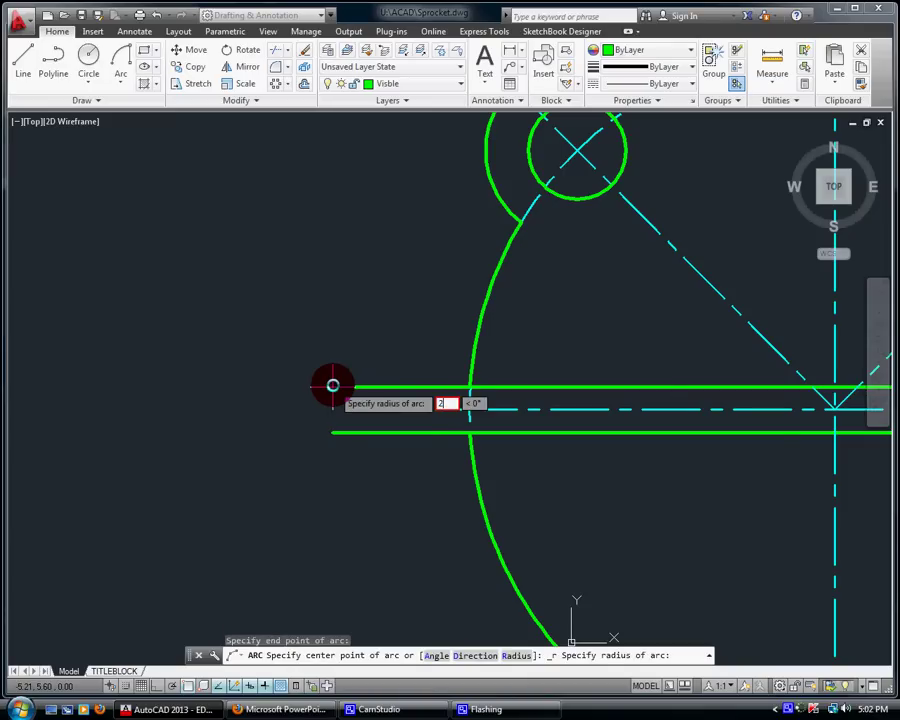
key("Return")
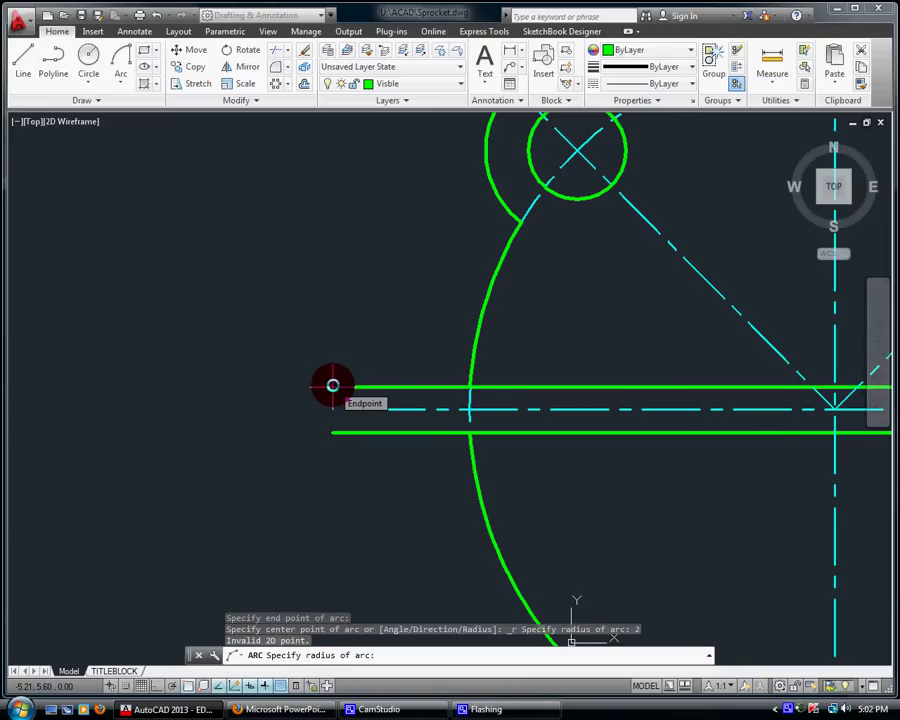
left_click(333, 429)
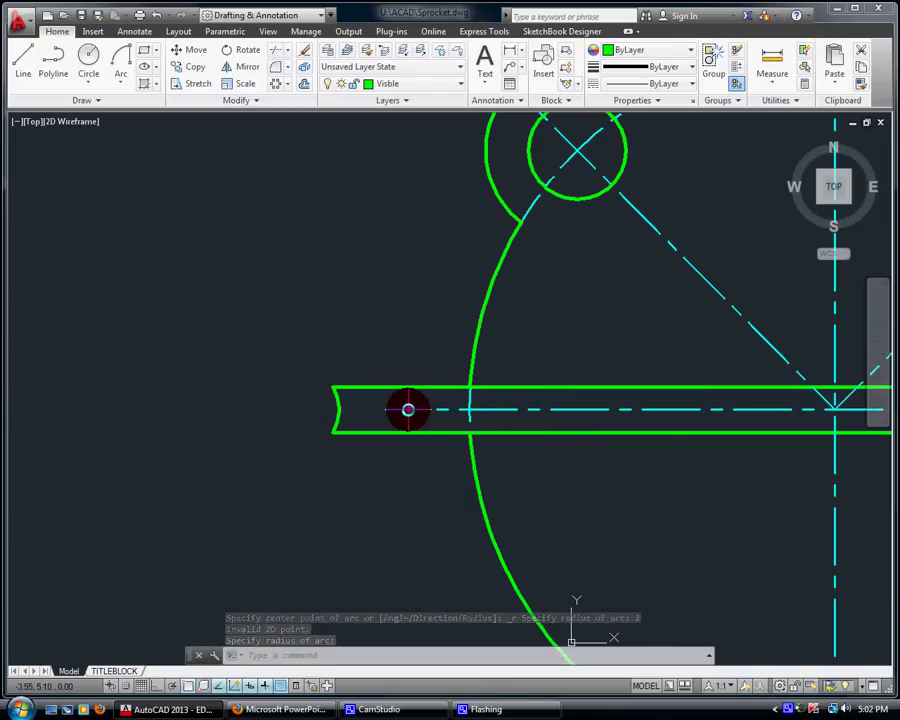
Step: Stretch the horizontal centerline's left end past the ends of the offset lines with Ortho on, and clear the selection
key("Escape")
left_click(384, 412)
left_click(385, 410)
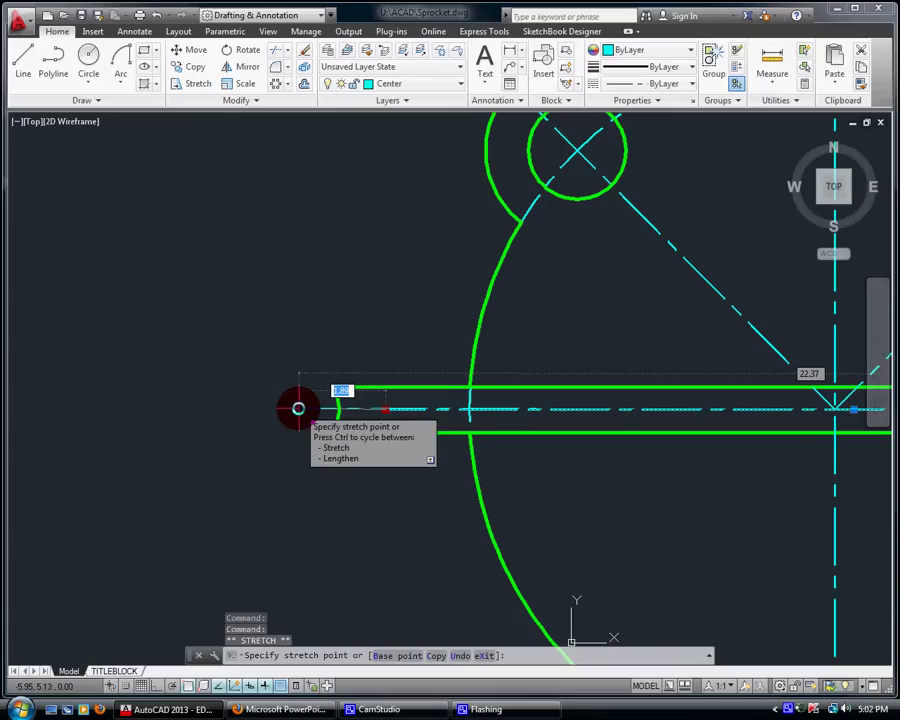
left_click(152, 684)
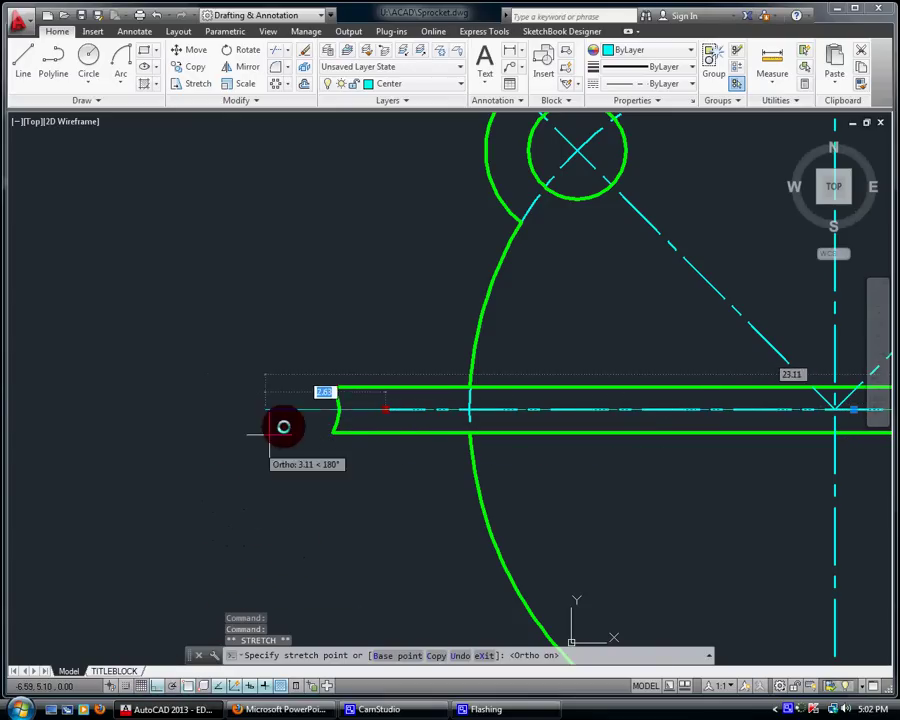
left_click(285, 407)
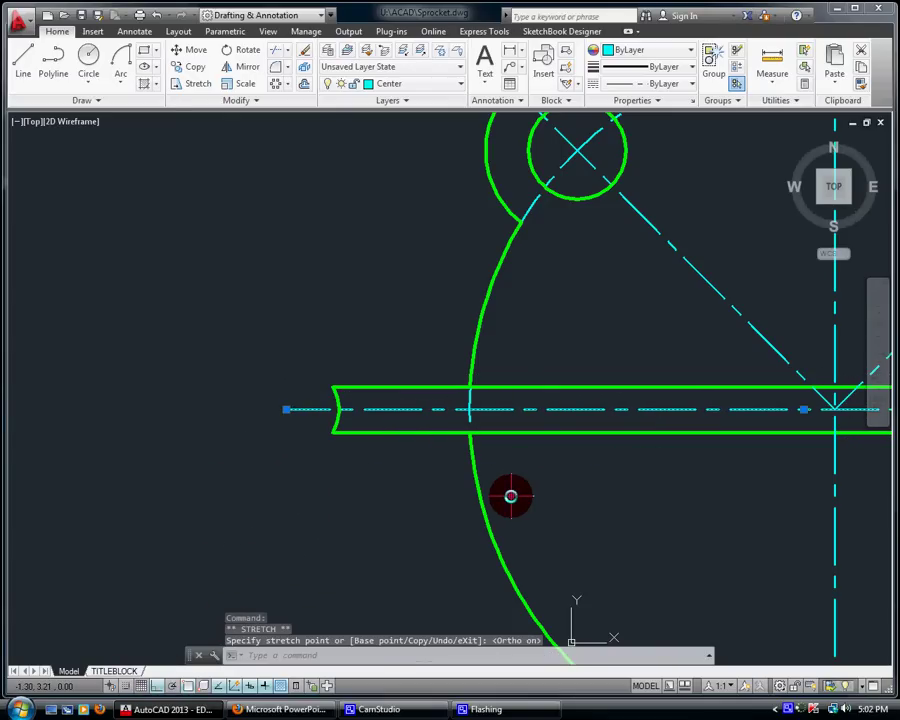
key("Escape")
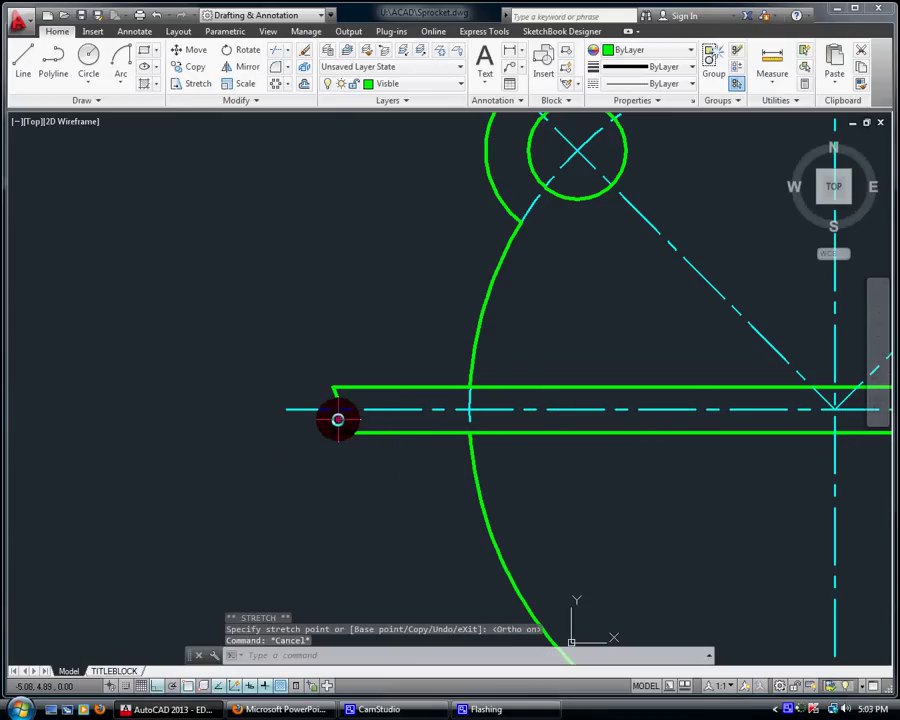
Step: Erase the slot's closing arc and try a start-end-radius arc of radius 2 from the lower line's left end to the upper line's
left_click(338, 420)
key("Delete")
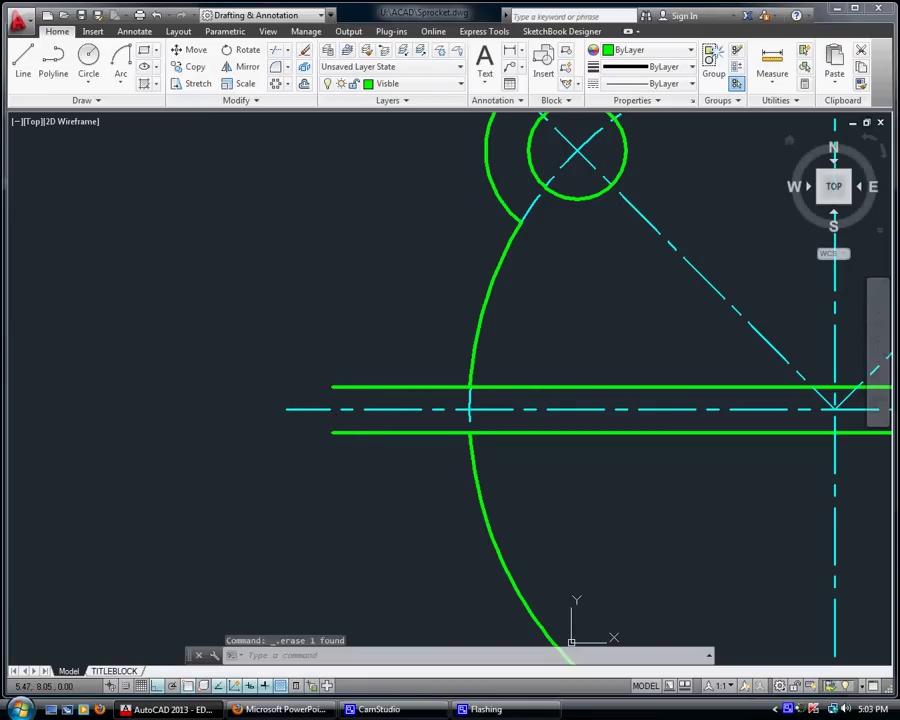
left_click(123, 83)
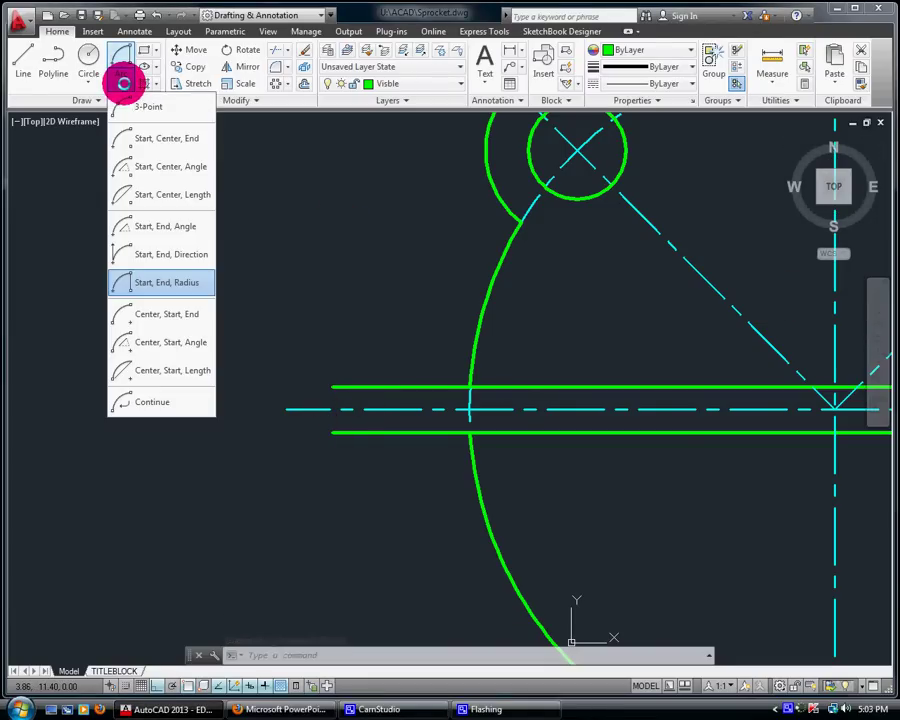
left_click(188, 285)
left_click(333, 435)
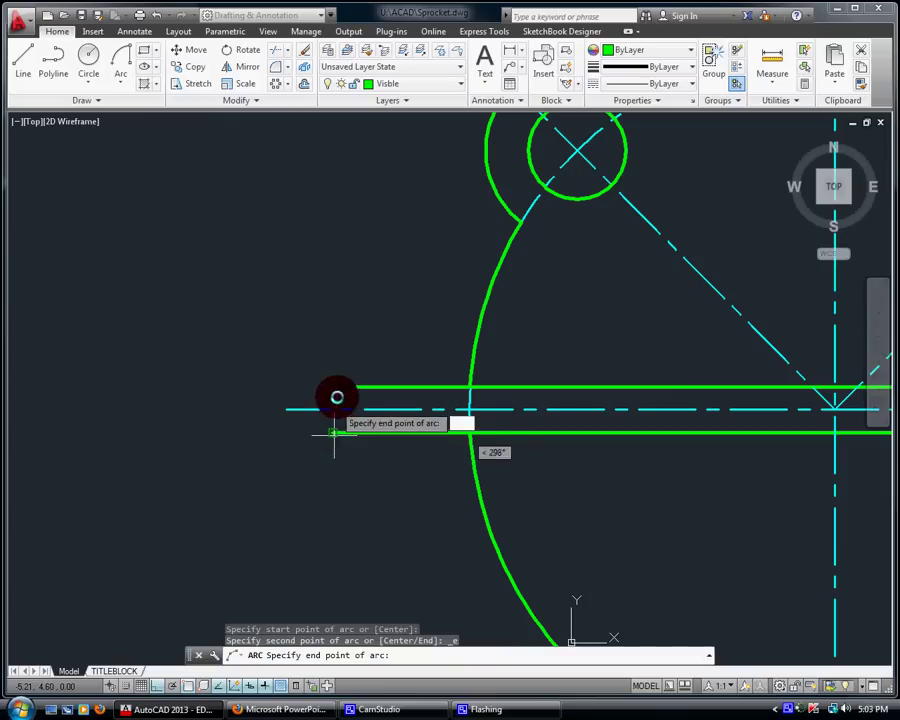
left_click(334, 386)
type("2")
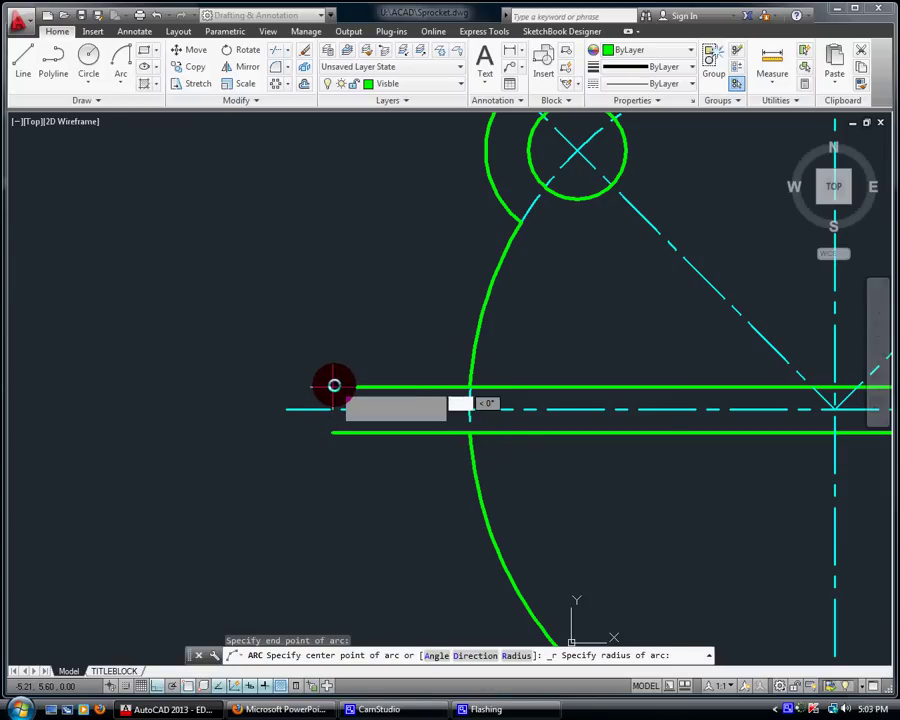
key("Return")
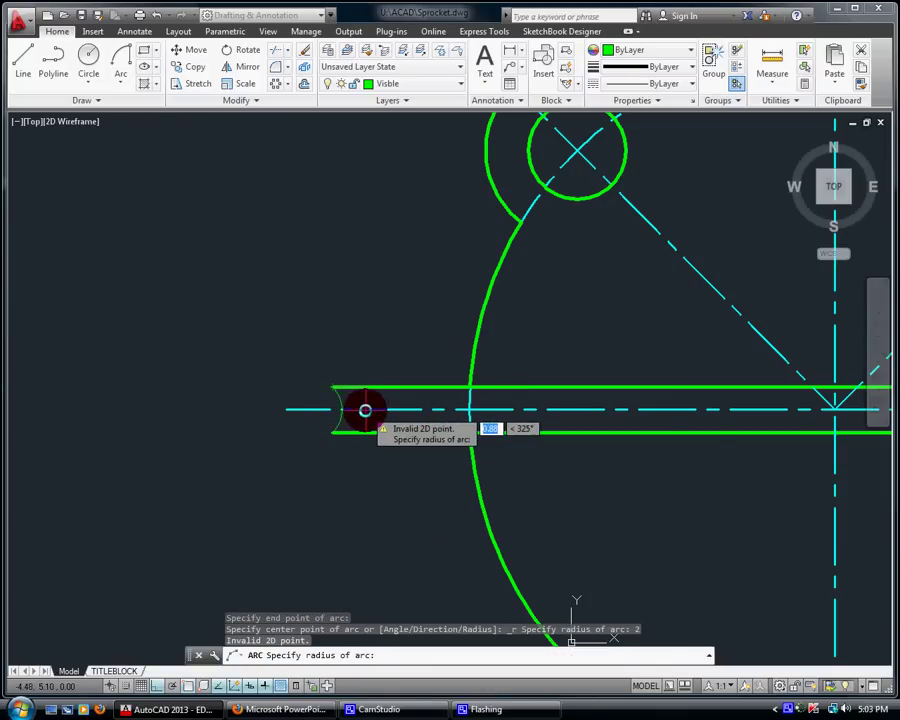
key("Return")
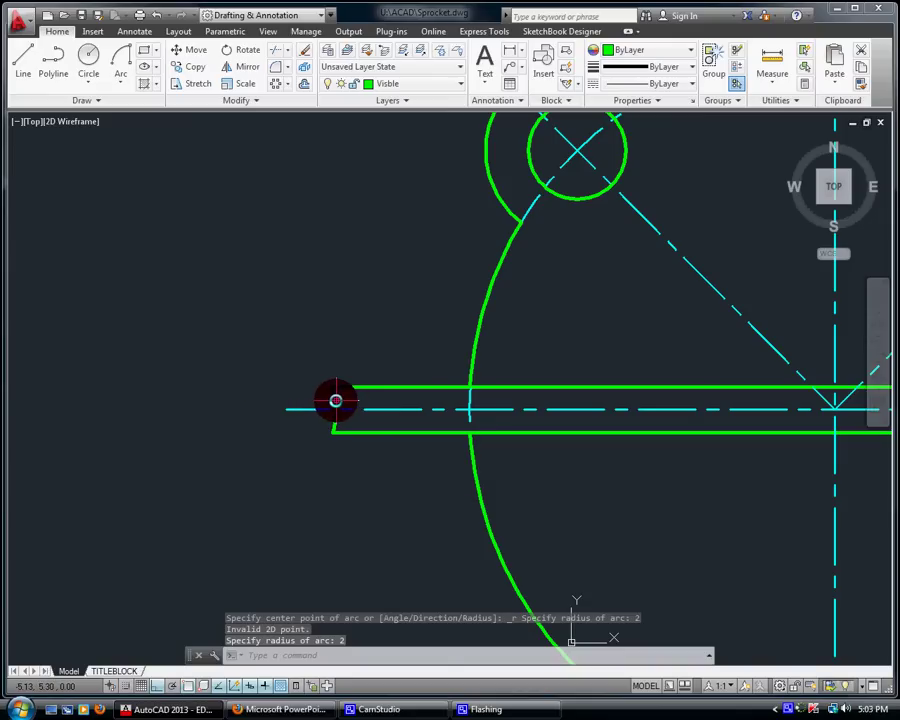
Step: Erase the new arc and try a start-end-radius arc of radius 2 from the upper line's left end to the lower line's
left_click(336, 401)
key("Delete")
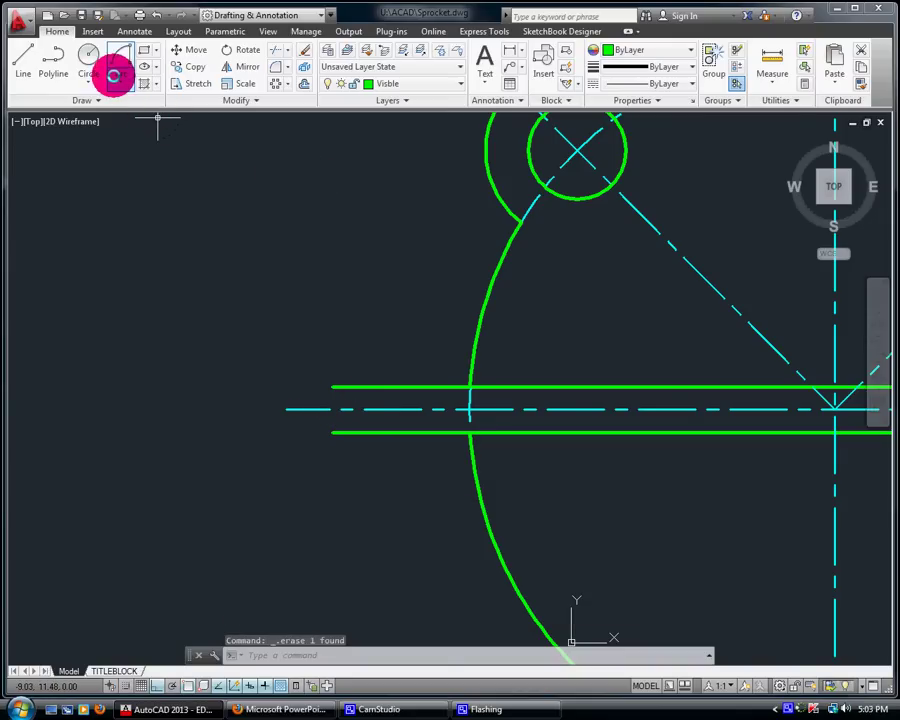
left_click(121, 86)
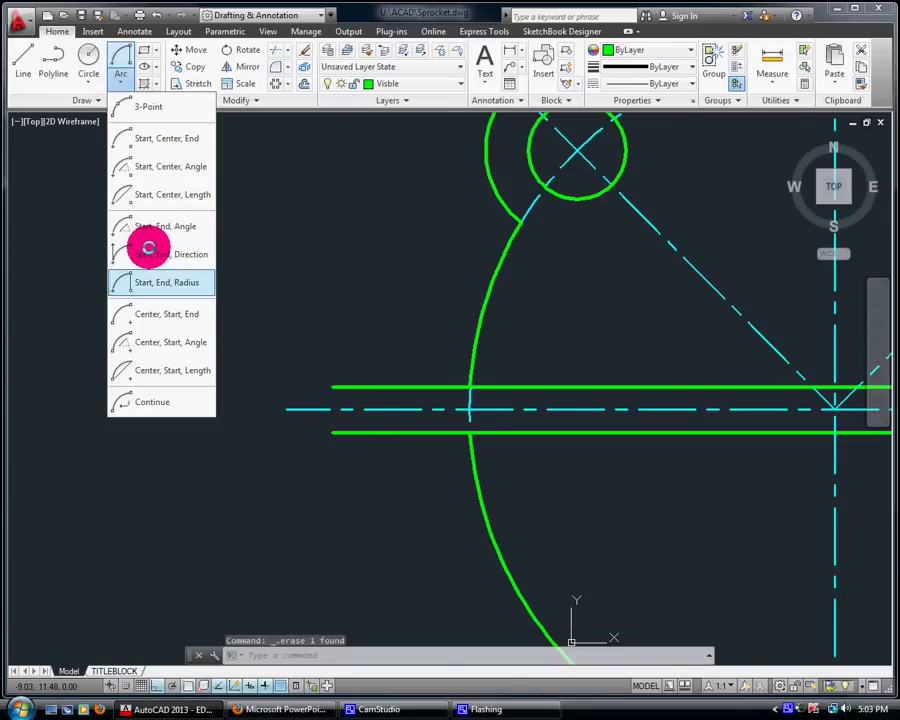
left_click(162, 285)
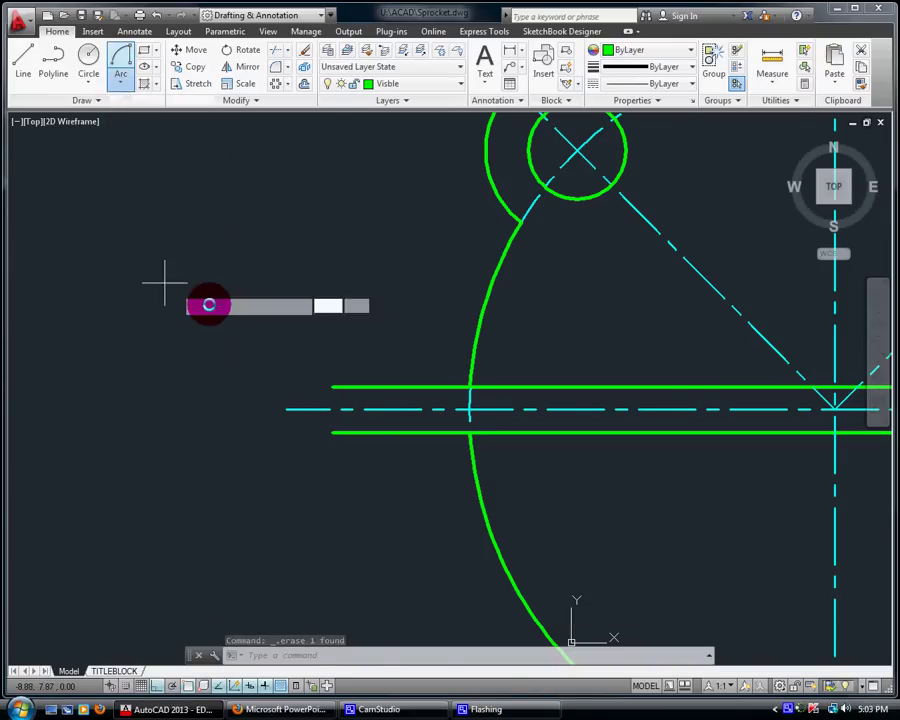
left_click(336, 386)
left_click(333, 428)
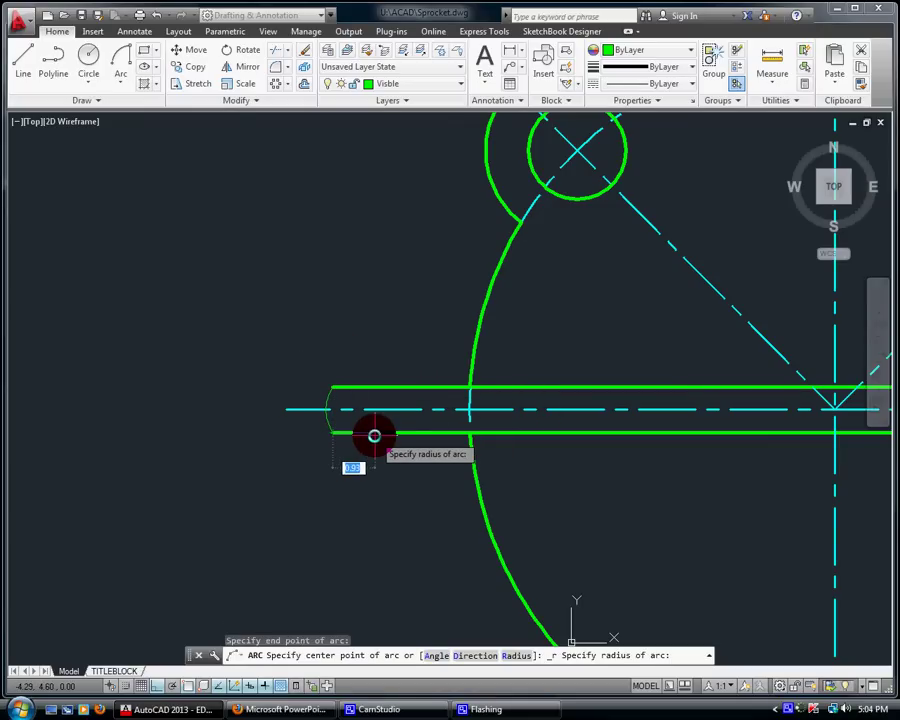
type("2")
key("Return")
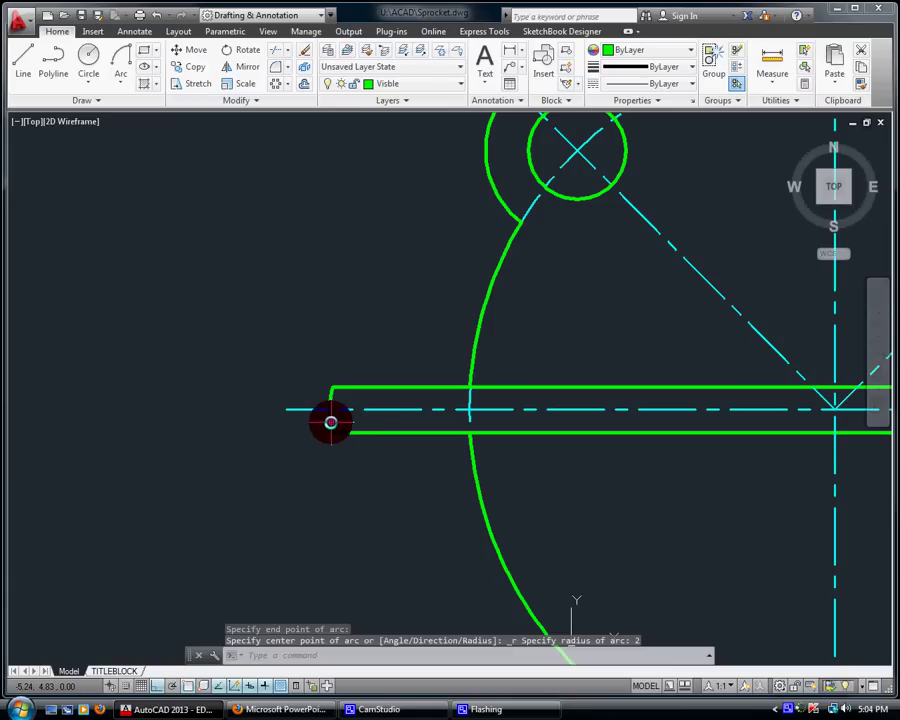
Step: Replace the outward-bulging arc with a start-end-radius arc of radius 2, running from the lower line's left end to the upper line's
left_click(331, 422)
key("Delete")
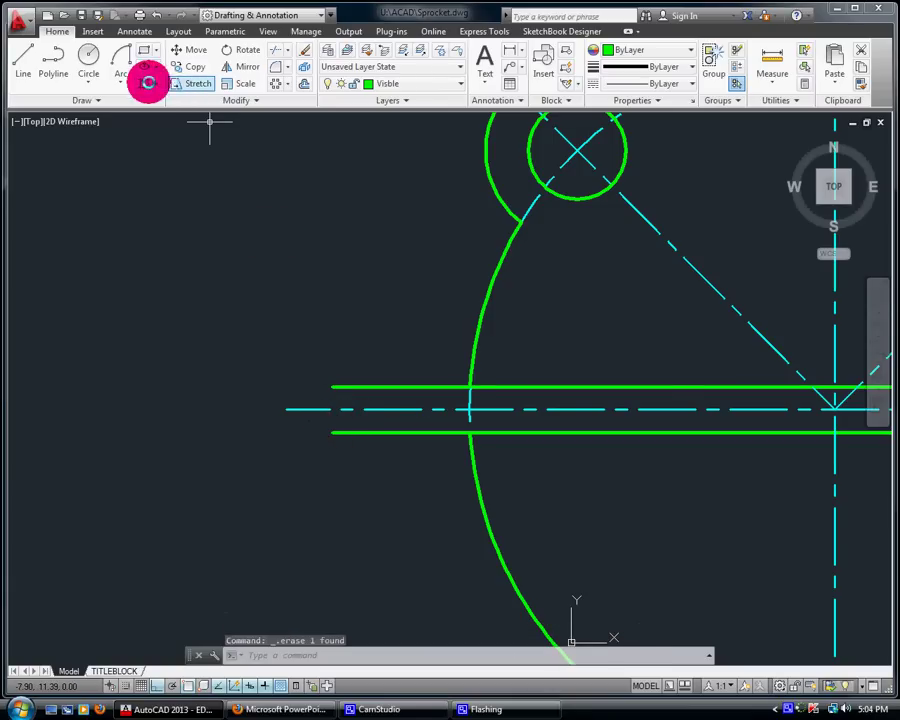
left_click(125, 83)
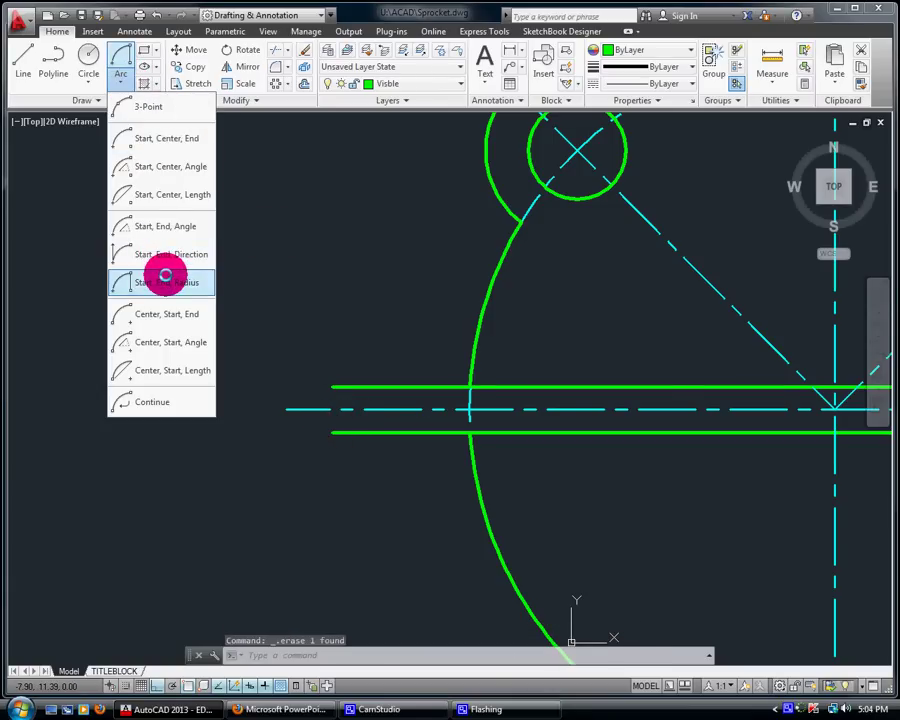
left_click(166, 280)
left_click(332, 432)
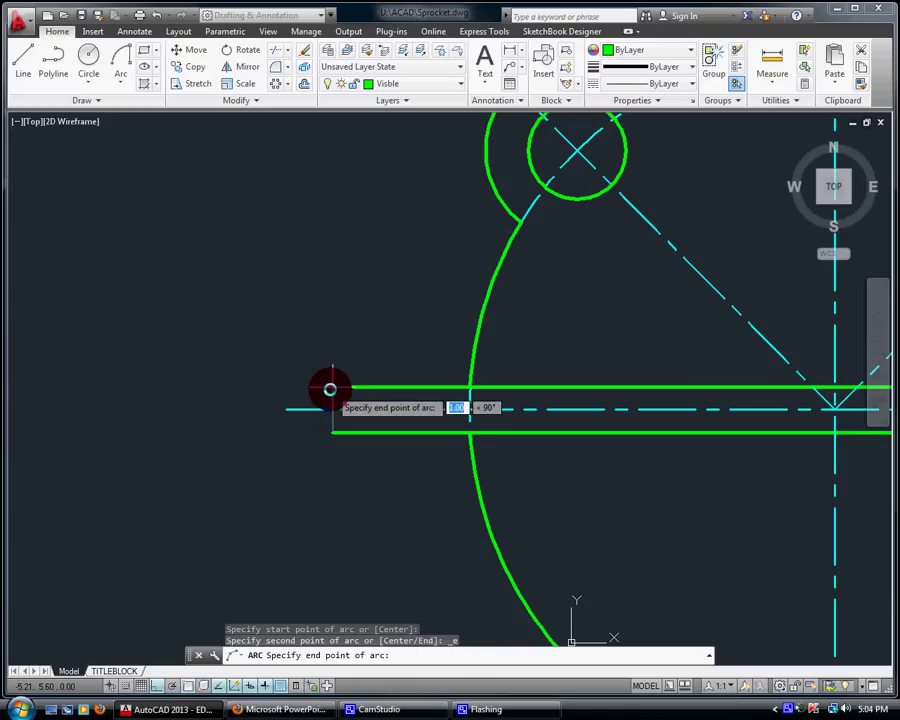
left_click(331, 389)
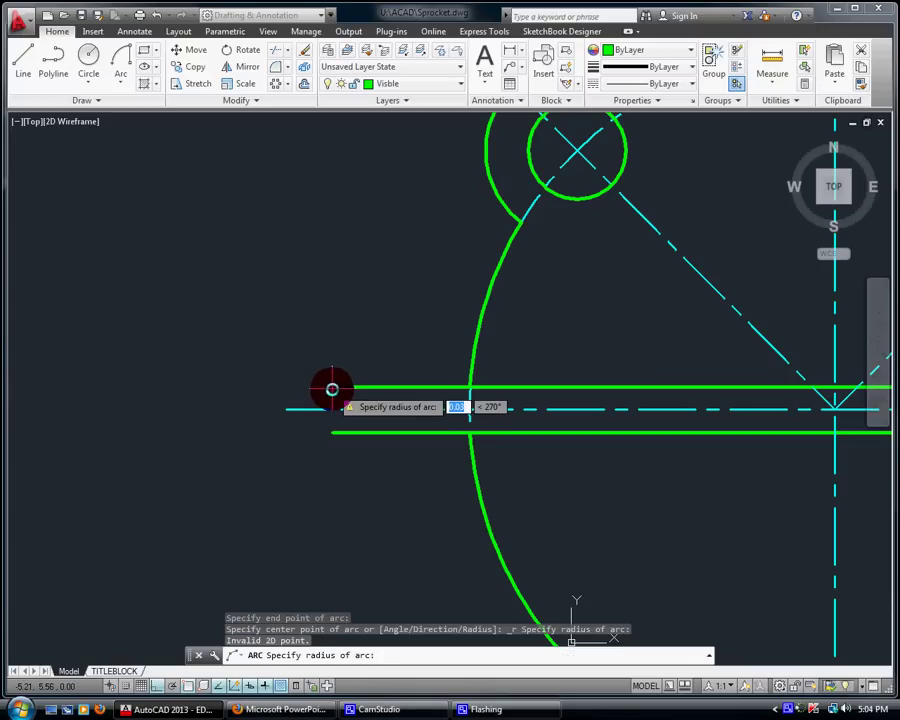
type("2")
key("Return")
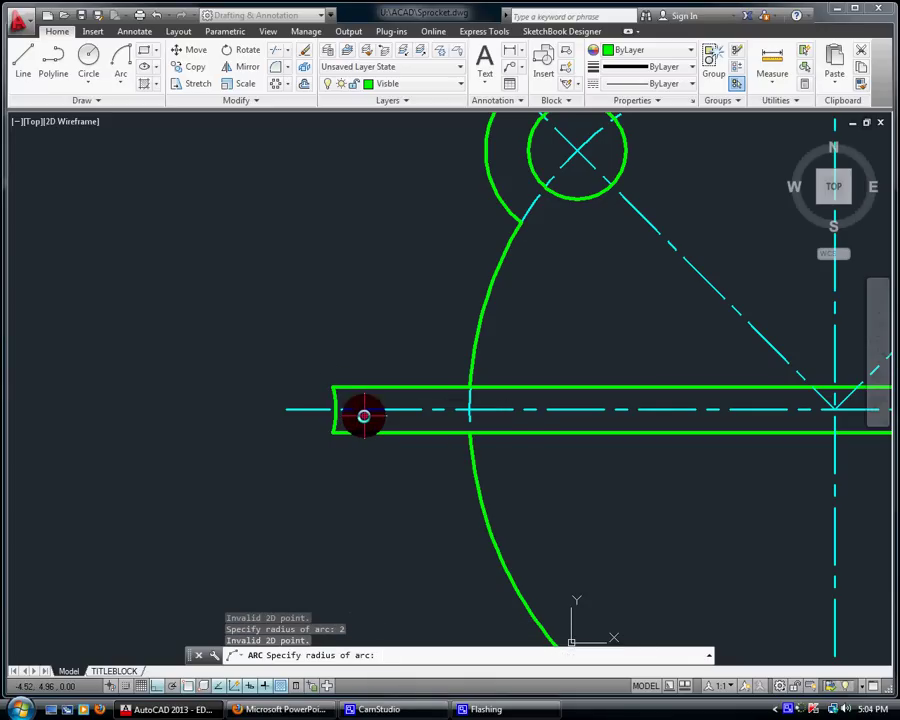
type("2")
key("Return")
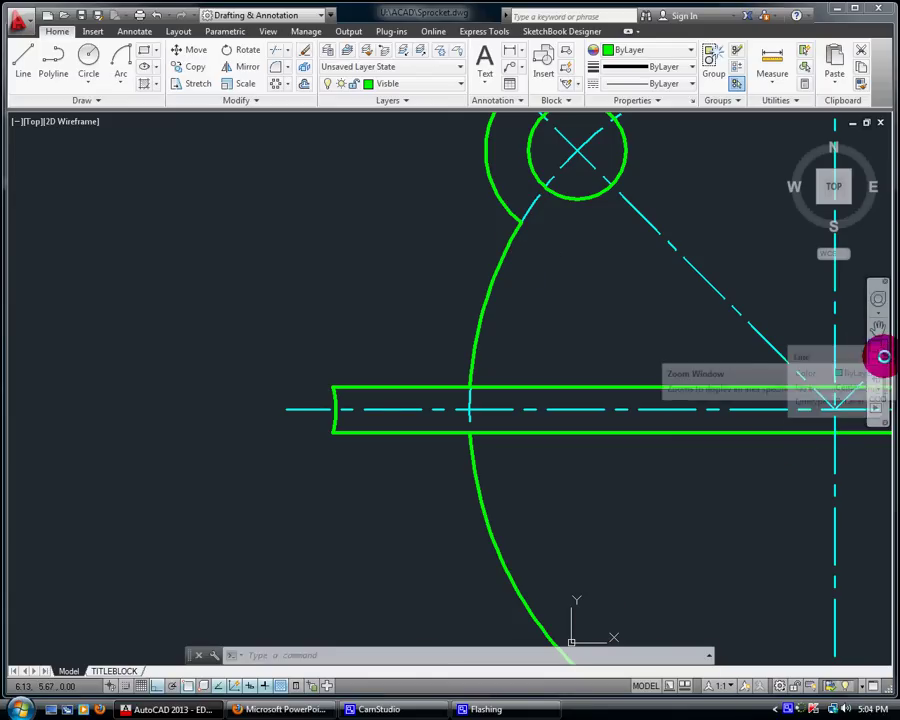
Step: Try a polar array of the two offset lines and their end arc about the sprocket's center
left_click(882, 357)
left_click(829, 371)
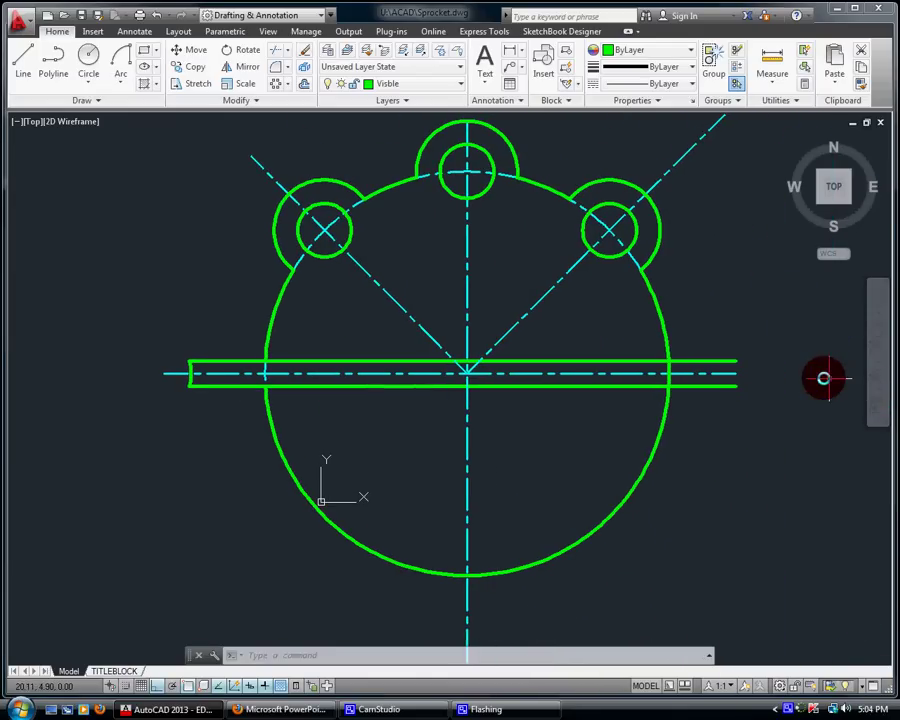
left_click(287, 83)
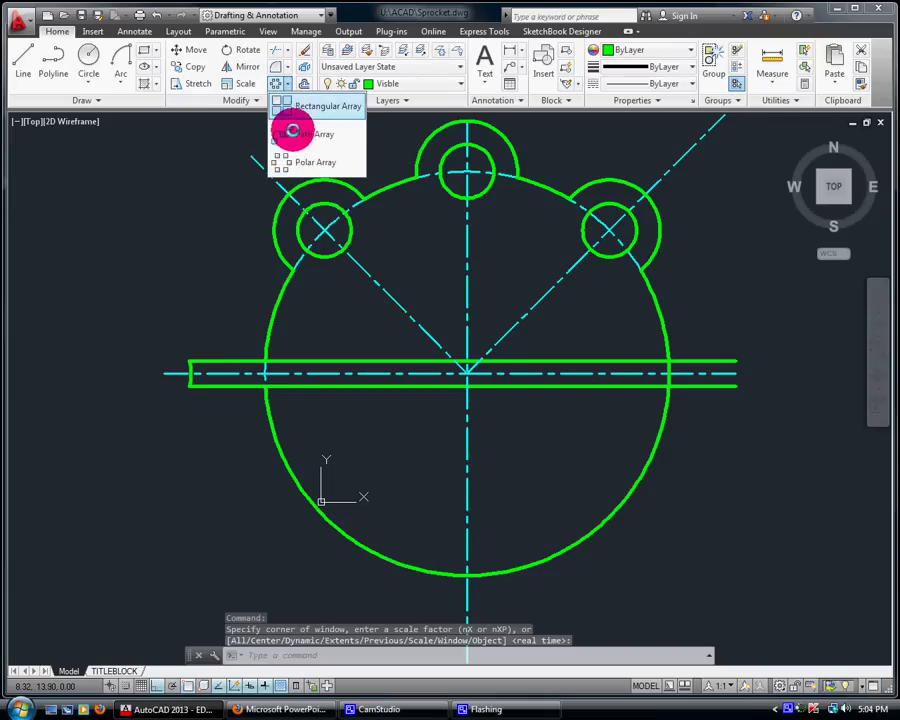
left_click(297, 161)
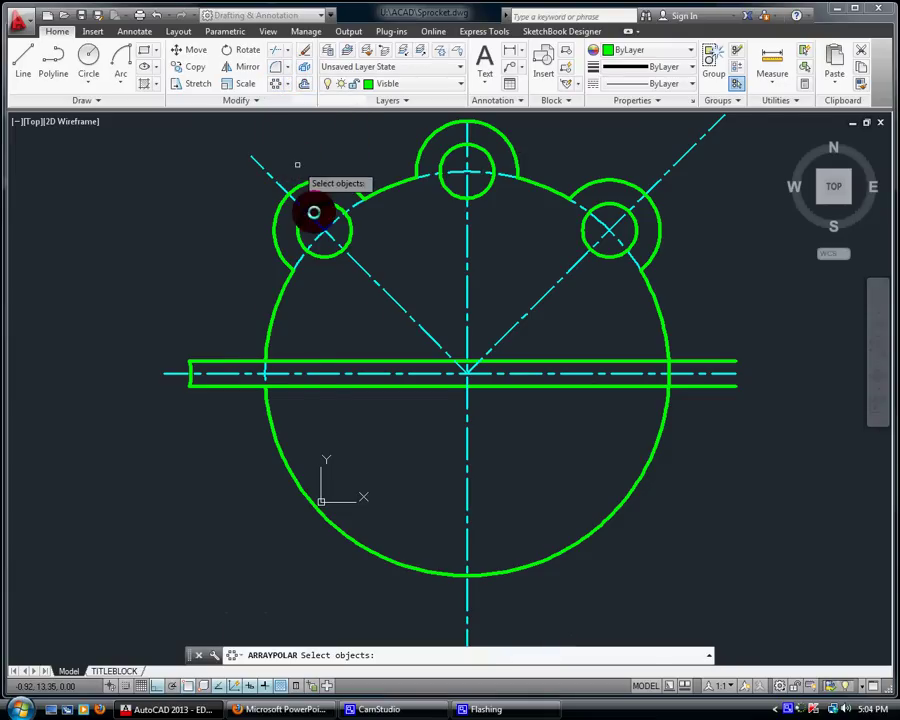
left_click(226, 361)
left_click(189, 383)
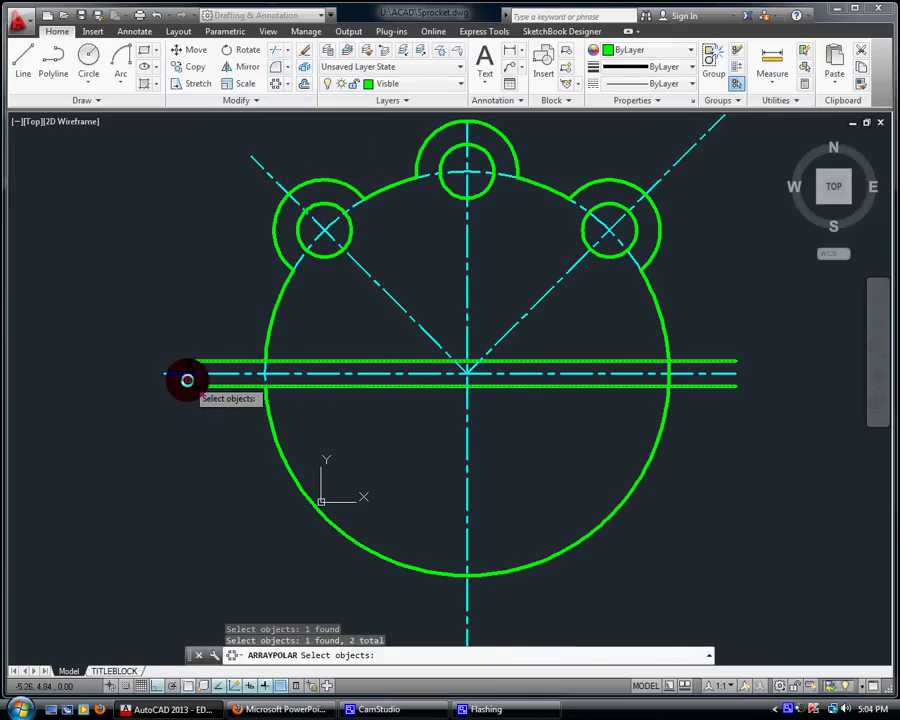
left_click(204, 378)
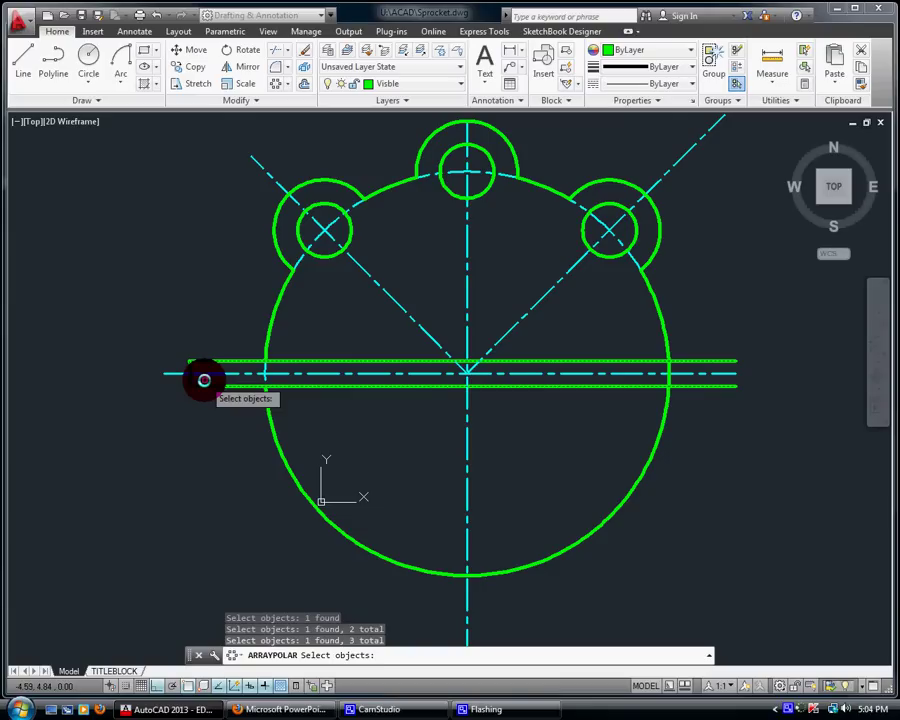
key("Return")
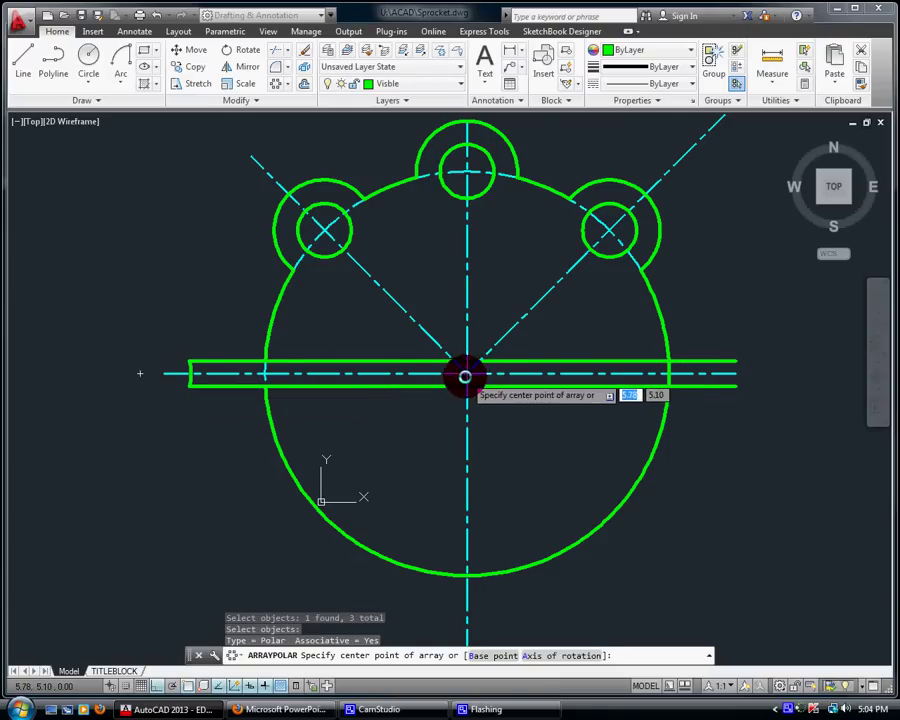
left_click(465, 376)
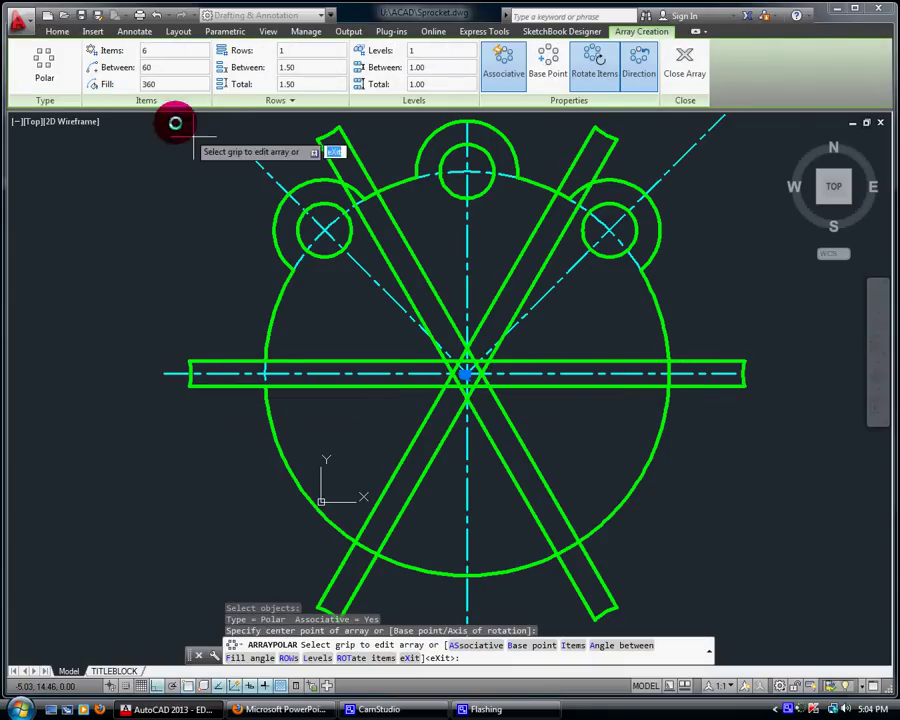
Step: Set the polar array to 13 items with a fill angle of 180
left_click(137, 47)
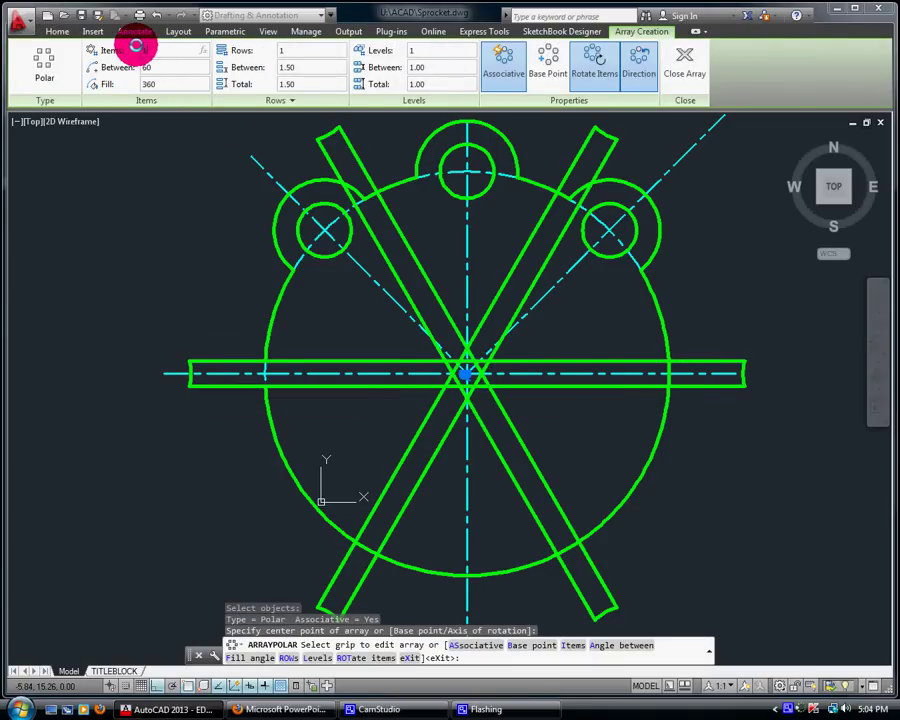
type("13")
left_click(137, 84)
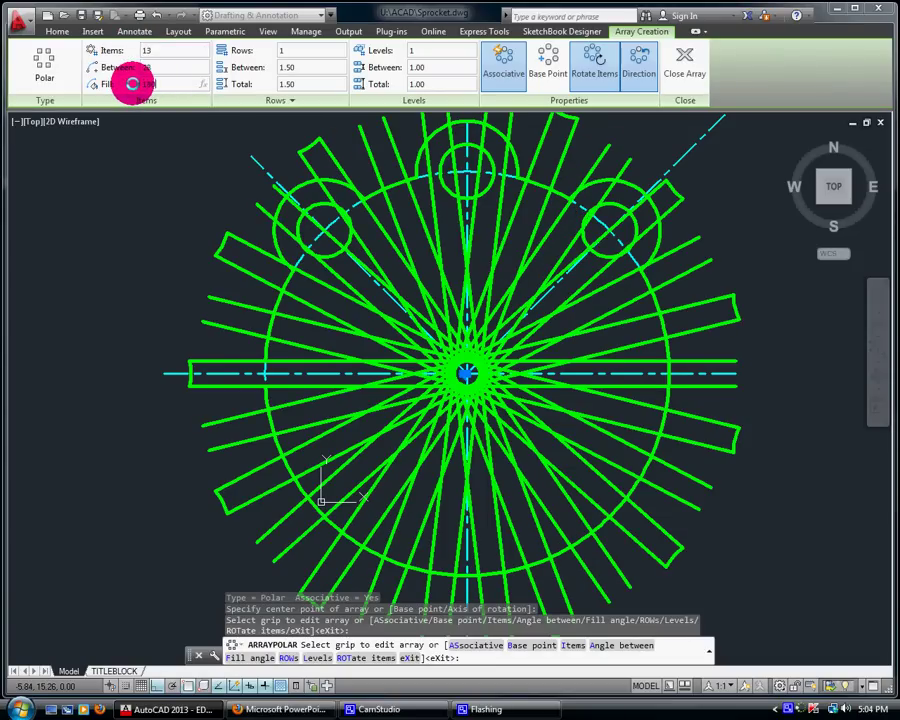
key("Return")
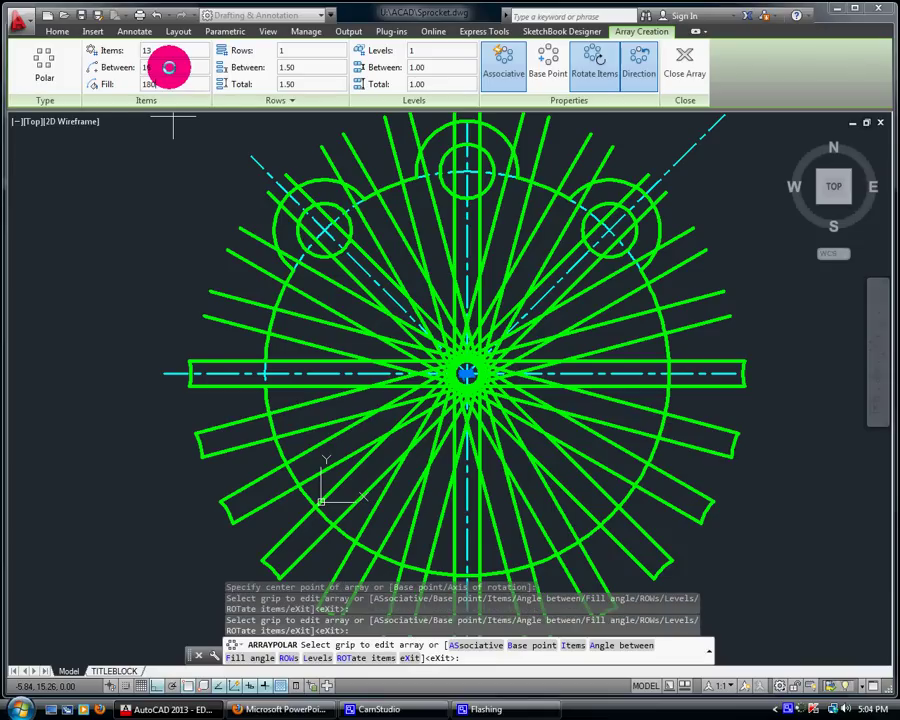
Step: Try an angle of 0 between the array's items and cancel the polar array
left_click(193, 66)
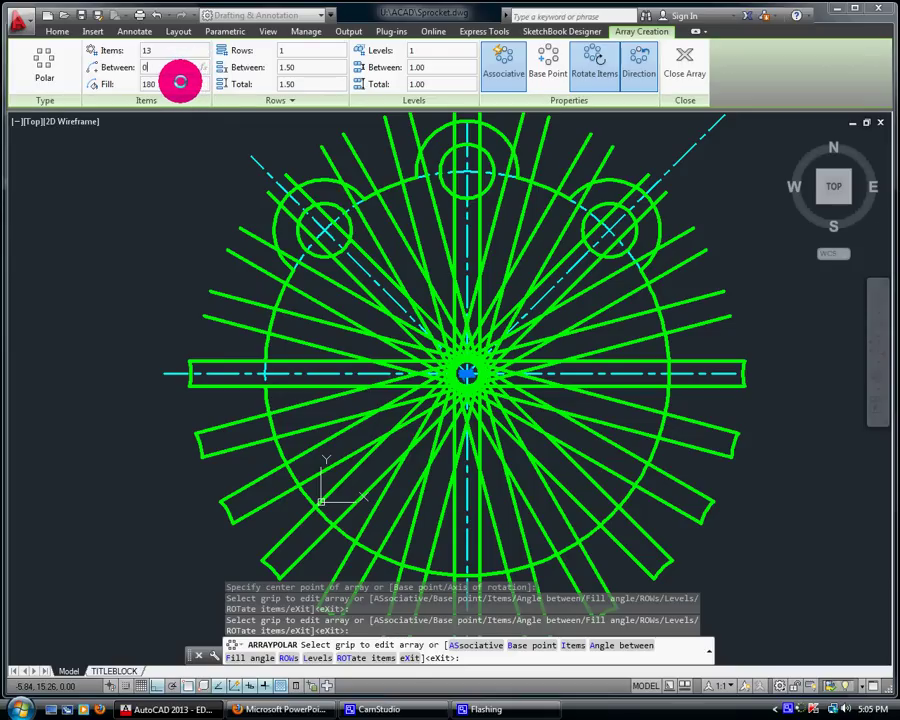
type("0")
key("Return")
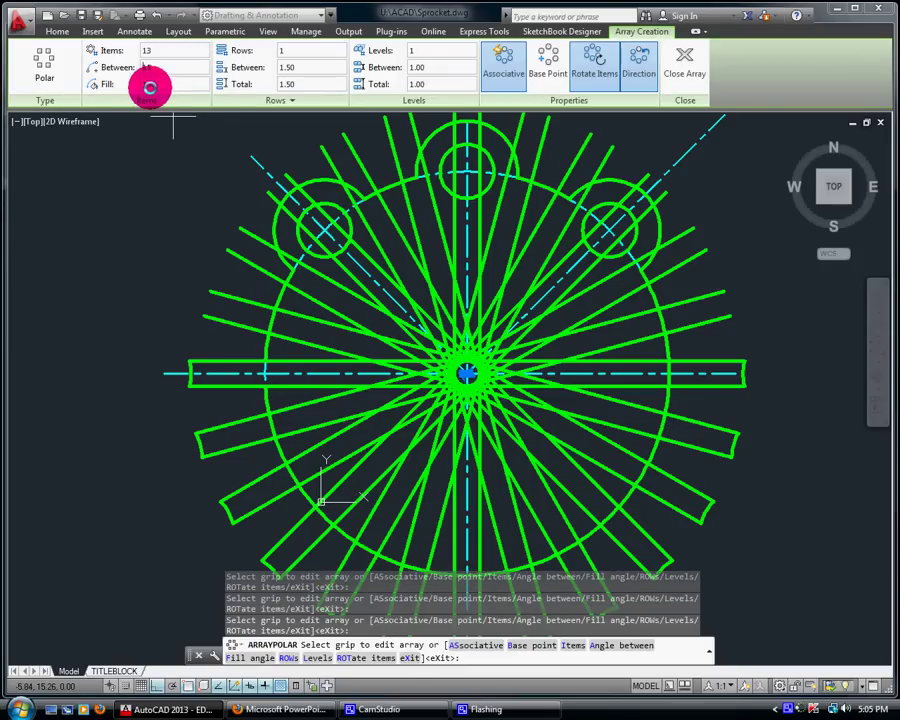
left_click(144, 84)
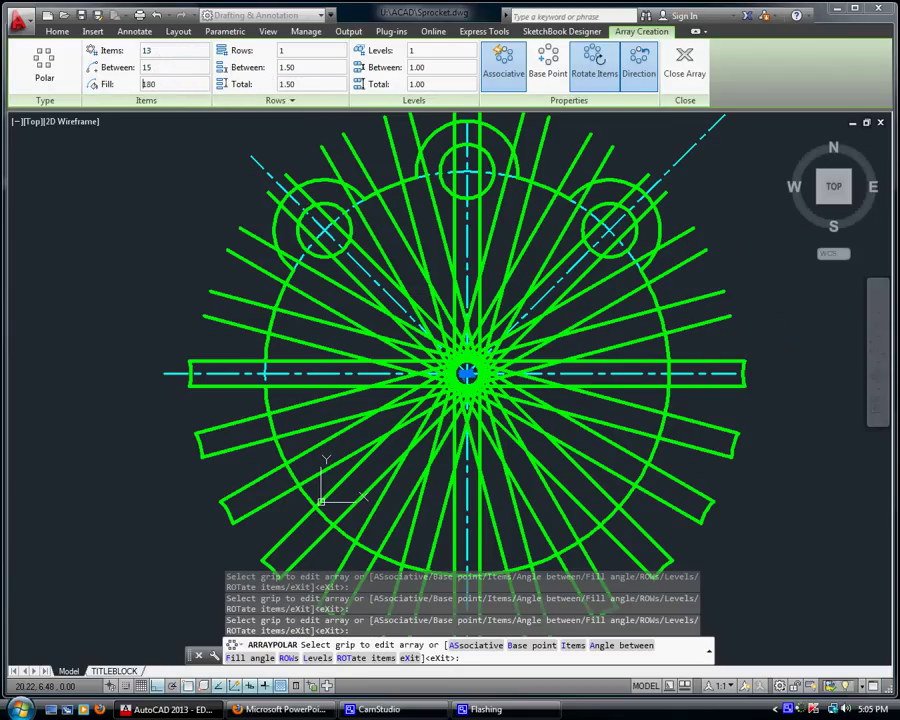
key("Escape")
key("Return")
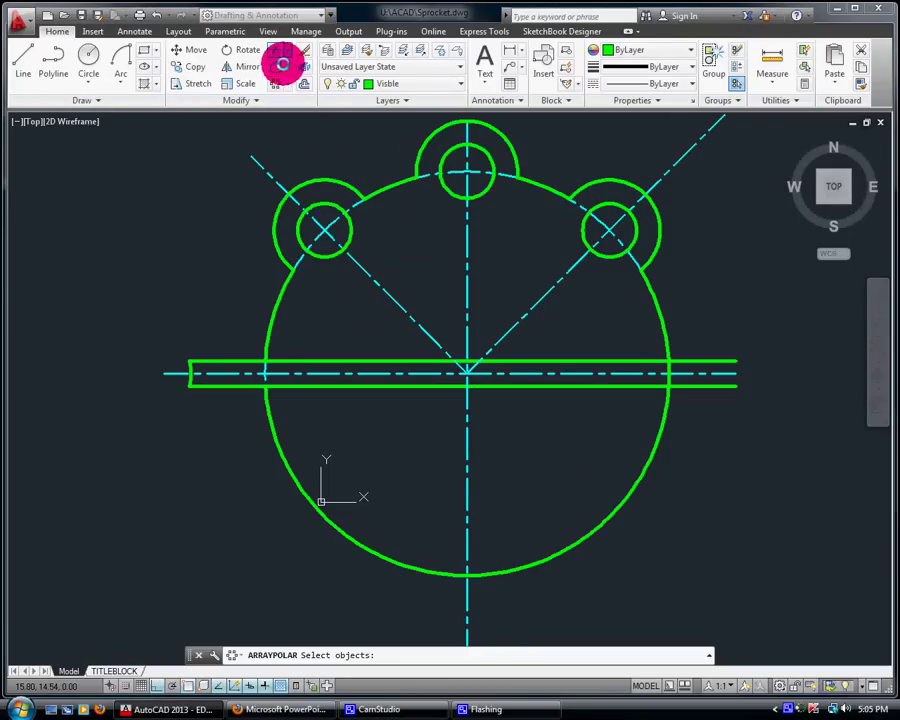
Step: Trim the two offset lines inside the large circle, between its left edge and the sprocket's center, using all objects as cutting edges
left_click(287, 74)
left_click(287, 76)
key("Return")
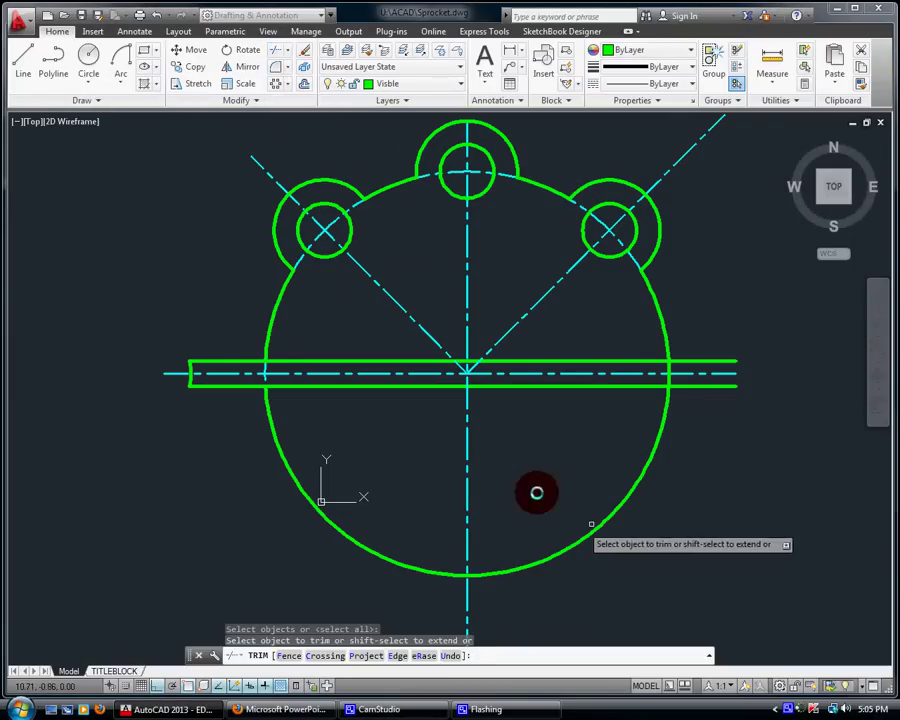
left_click(355, 385)
left_click(355, 362)
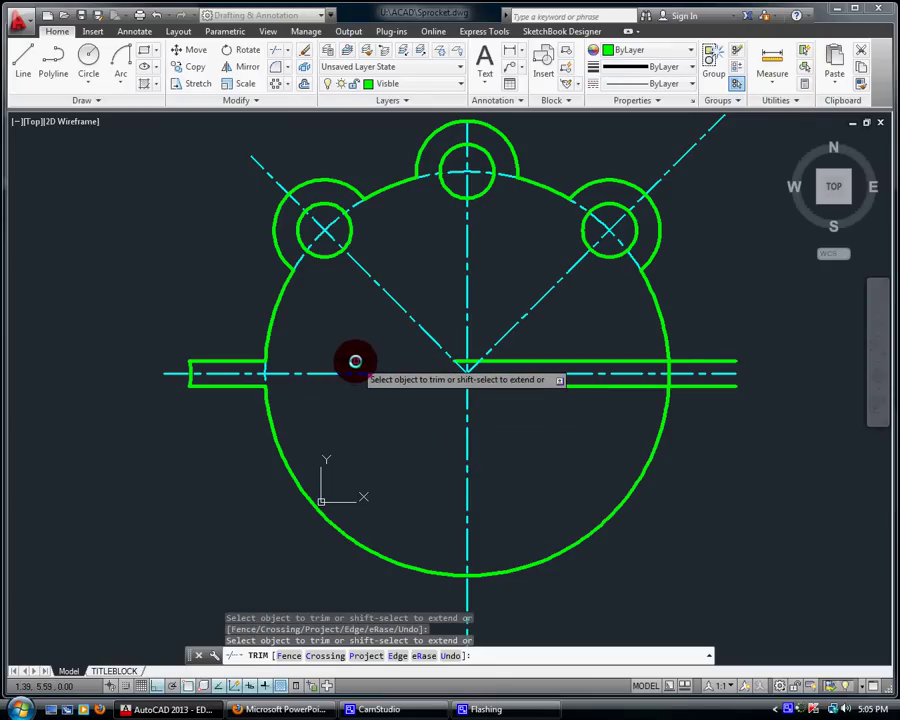
key("Return")
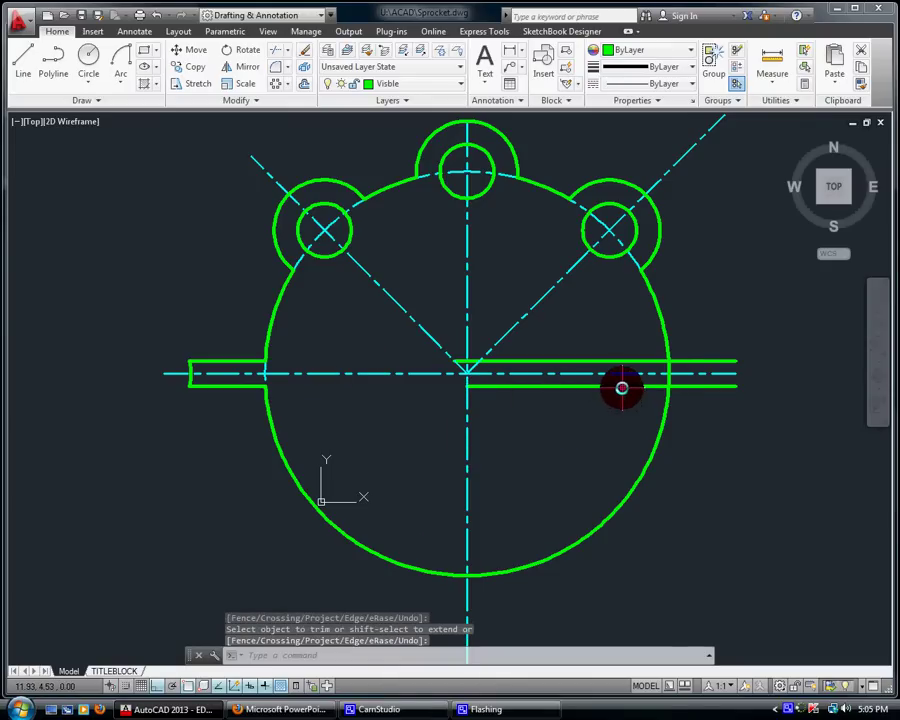
left_click(622, 387)
key("Return")
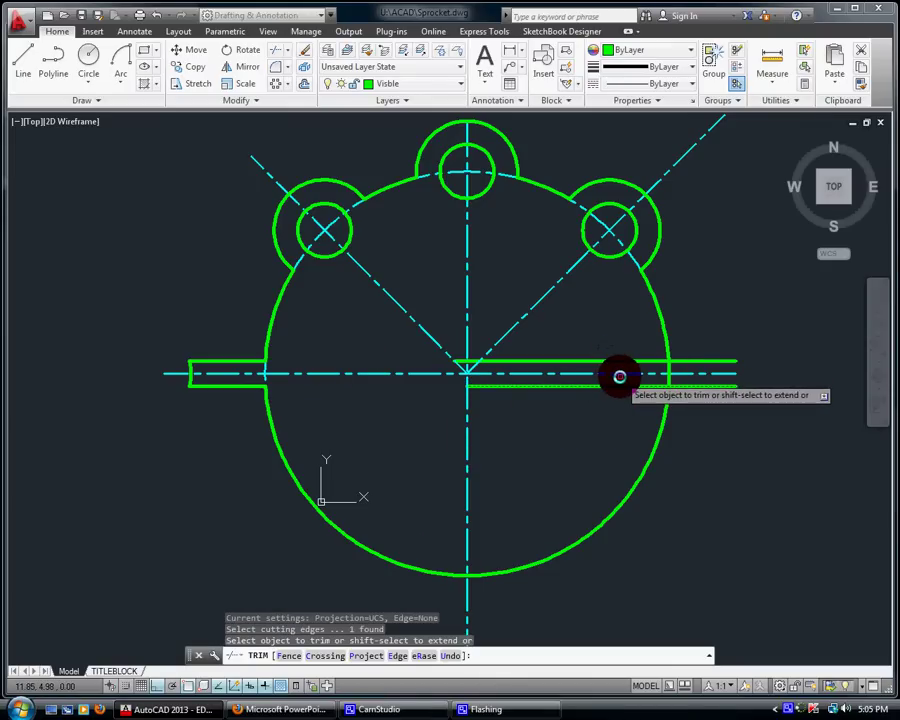
key("Escape")
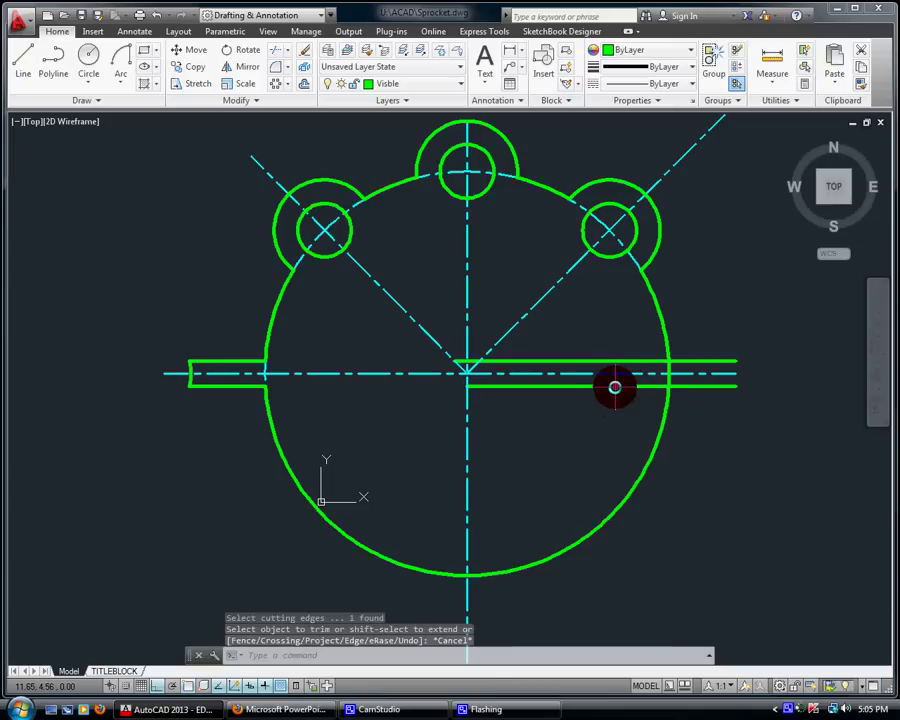
Step: Erase the two leftover offset lines extending from the sprocket's center through the large circle's right side
left_click(615, 387)
key("Delete")
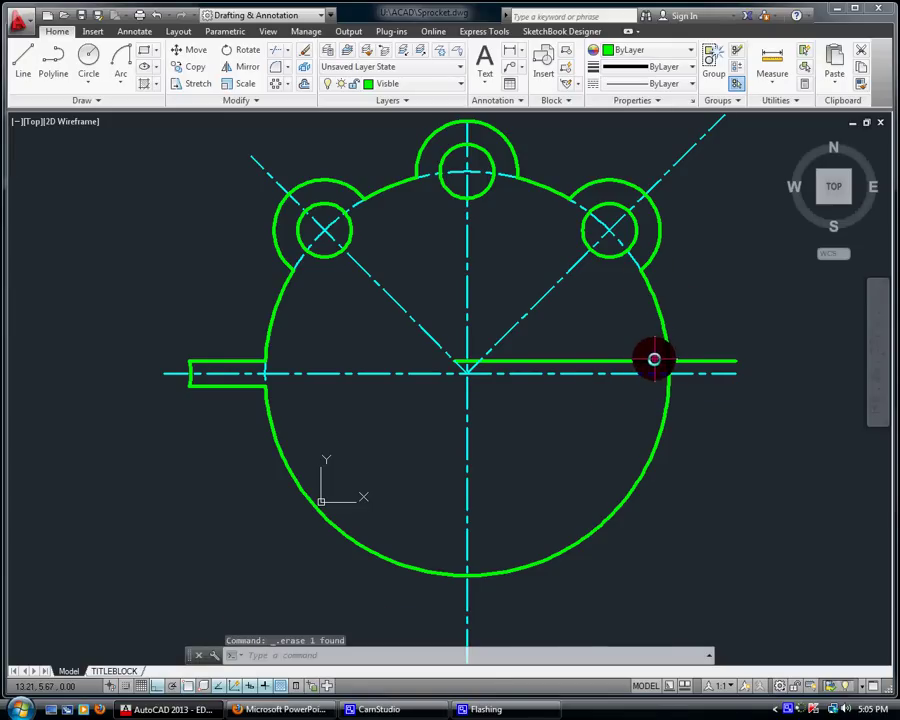
left_click(656, 361)
key("Delete")
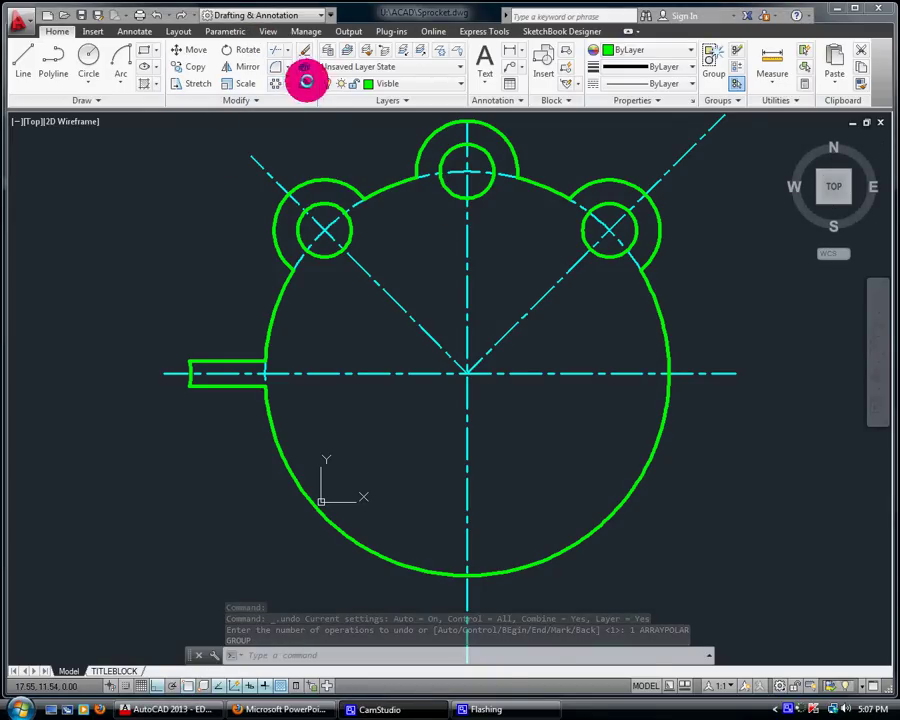
Step: Create a polar array of the left tooth's two lines and end arc about the sprocket's center
left_click(287, 87)
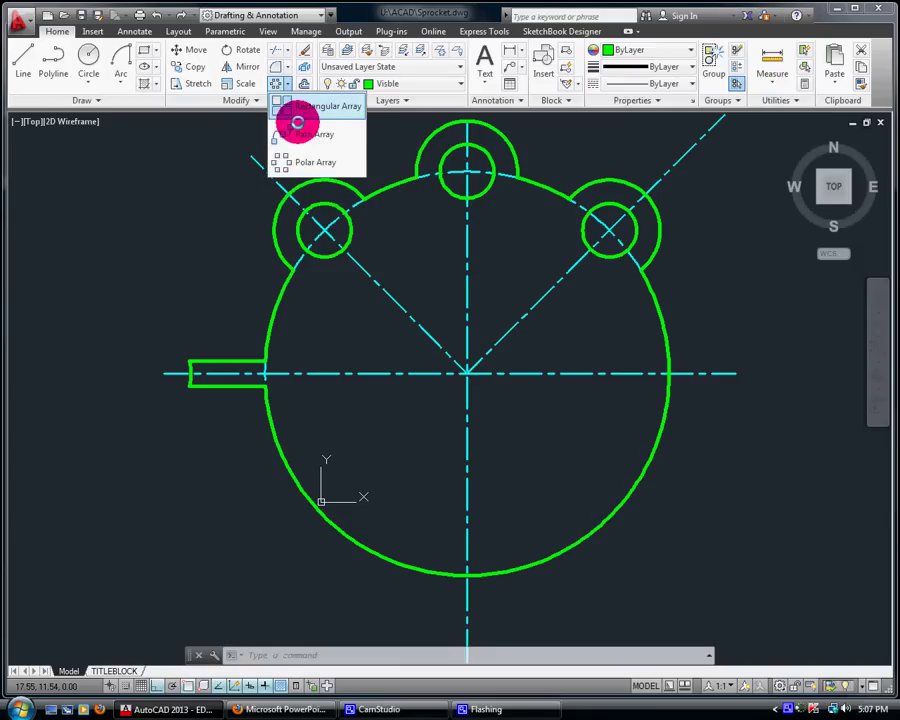
left_click(299, 160)
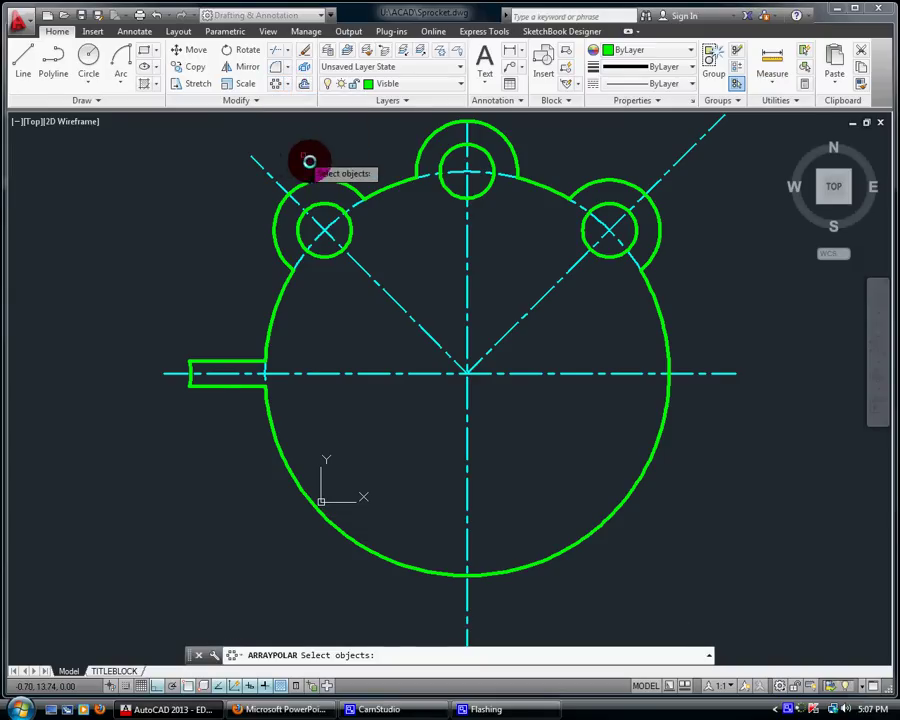
left_click(210, 388)
left_click(193, 380)
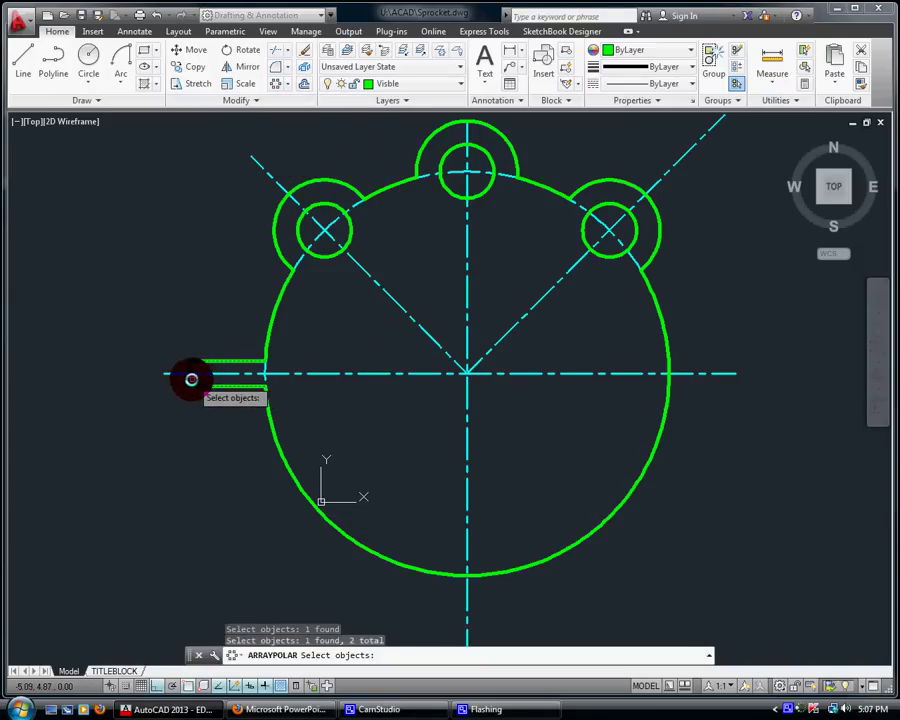
key("Return")
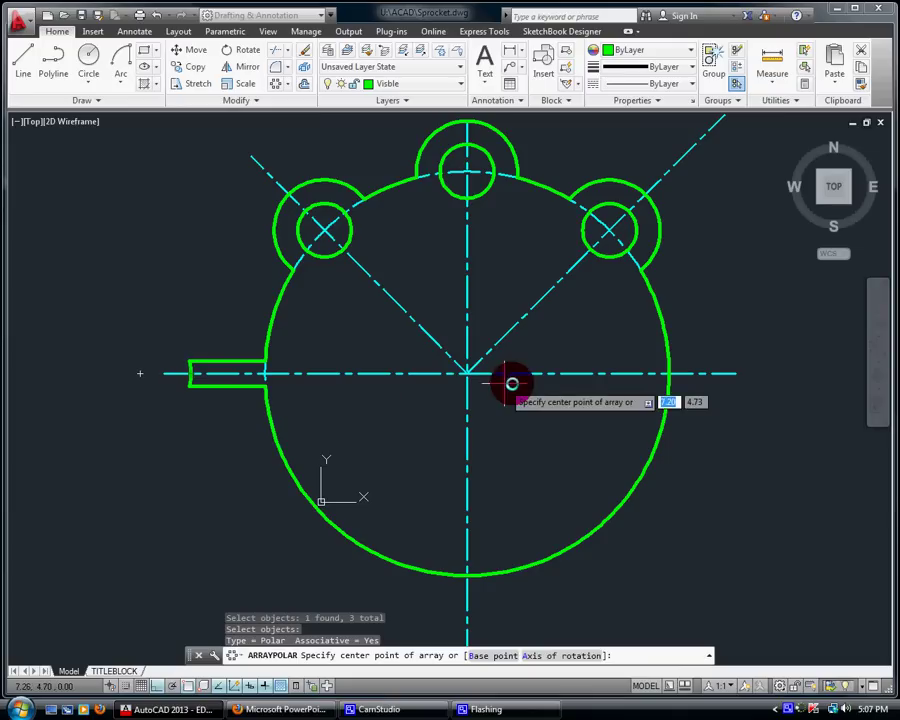
left_click(469, 374)
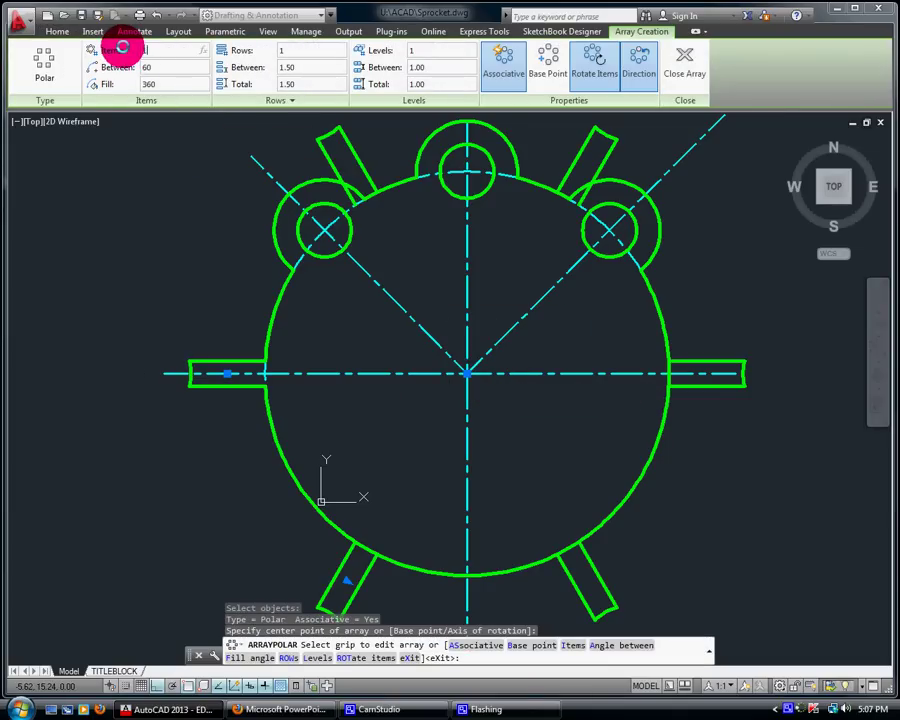
Step: Set the tooth array to 13 items with a fill angle of 180 and finish it
key("Return")
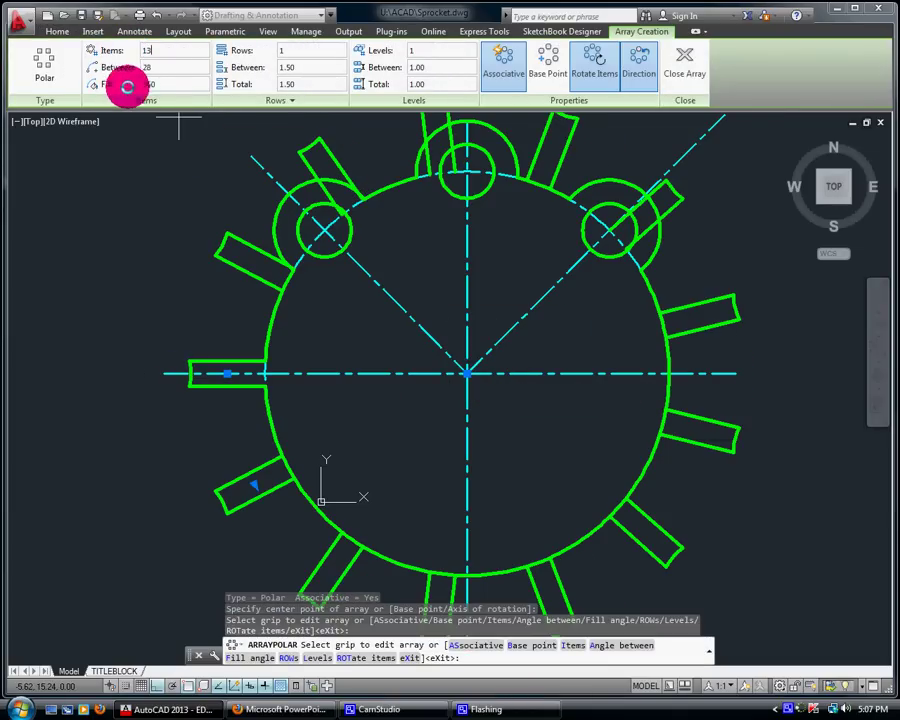
left_click(157, 84)
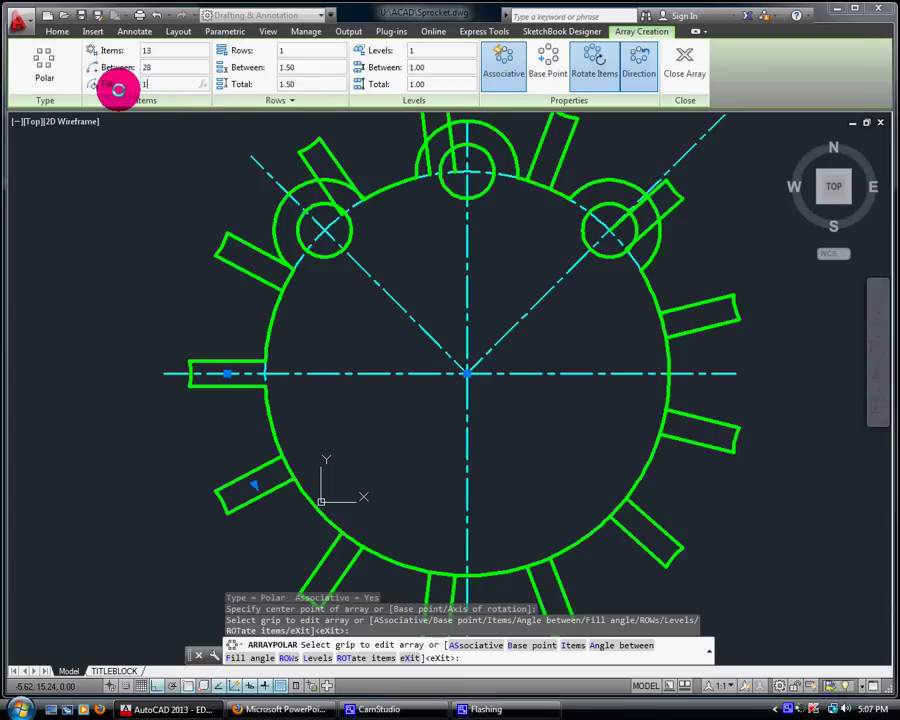
type("180")
key("Return")
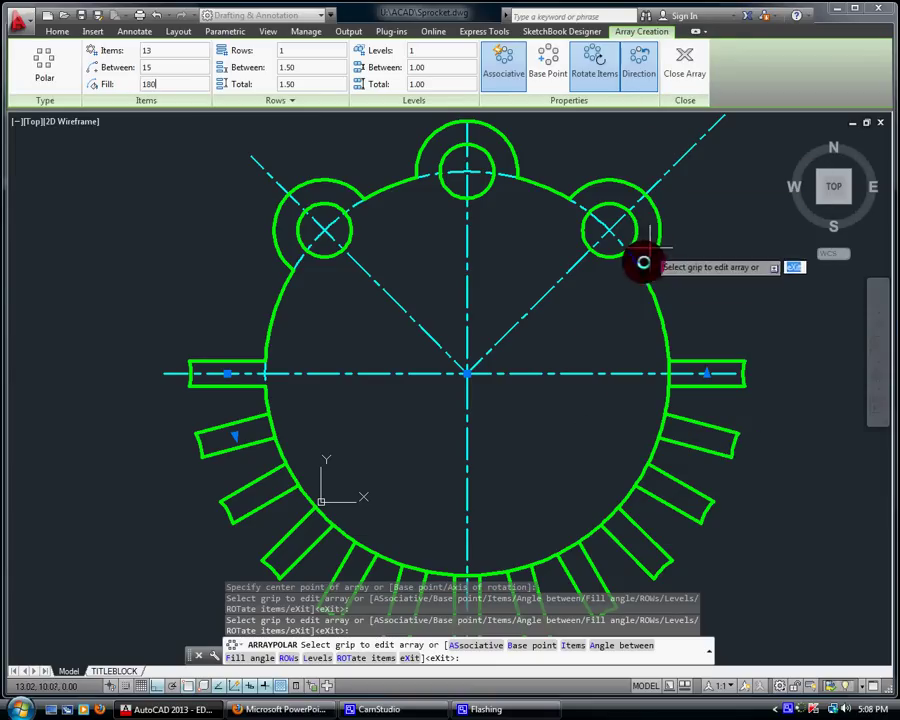
key("Return")
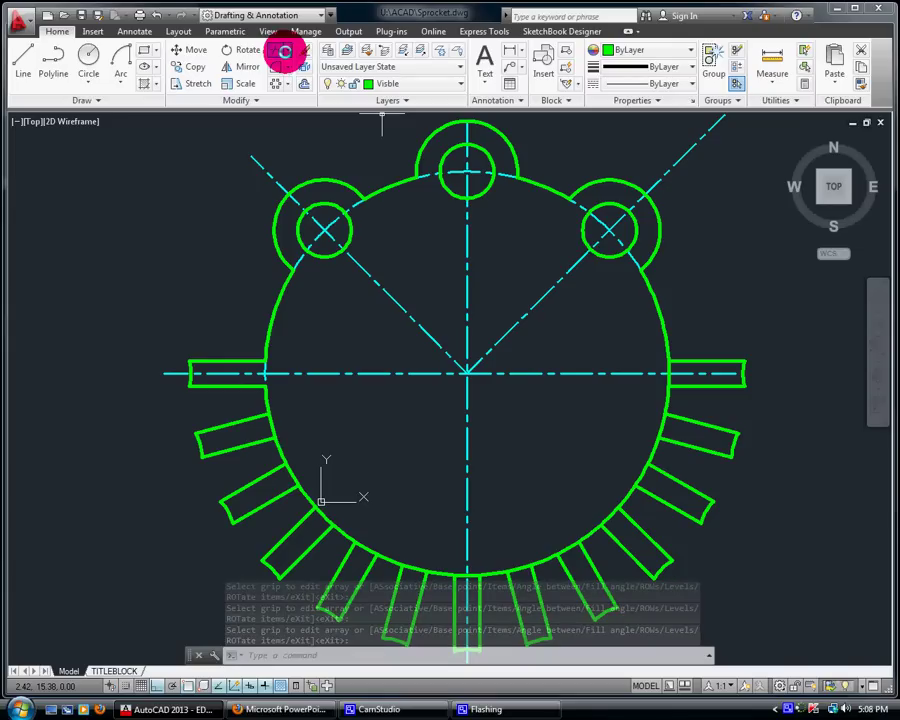
Step: Trim the large circle's segments at the bases of the arrayed teeth, using all objects as cutting edges
left_click(285, 52)
left_click(300, 70)
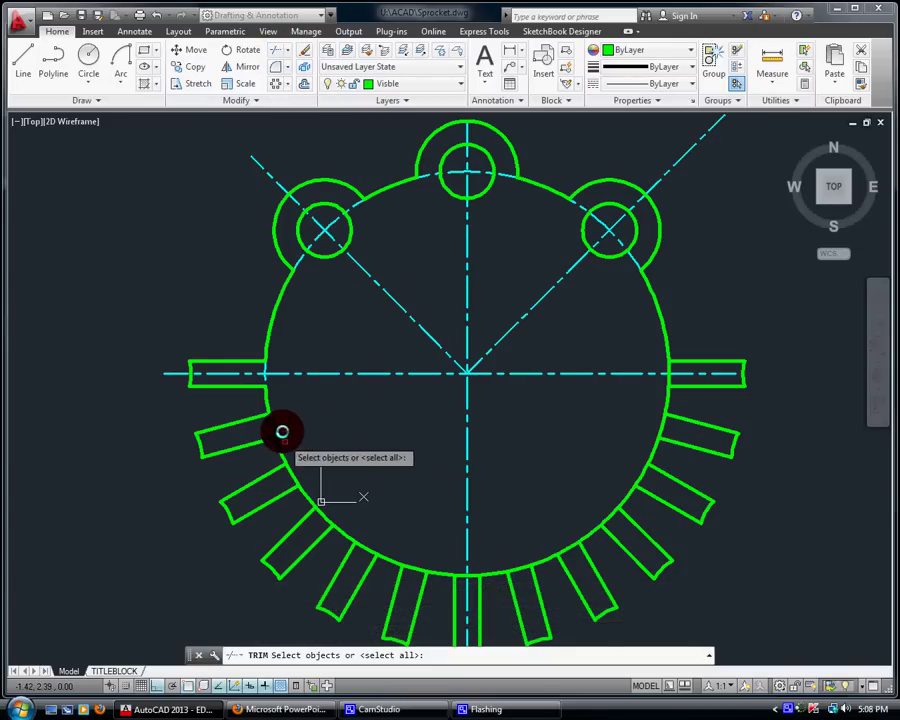
key("Return")
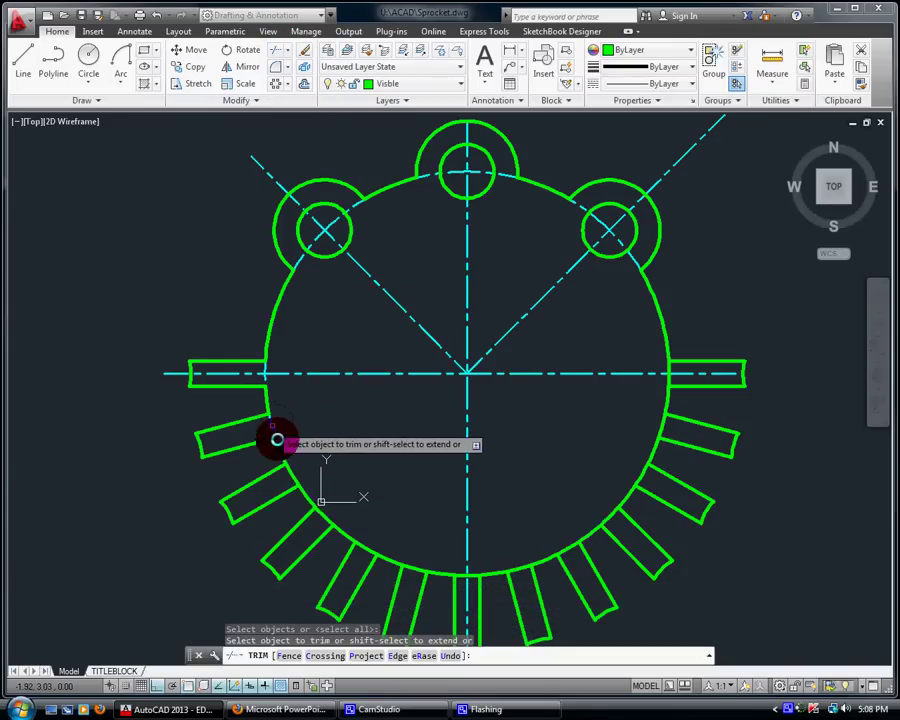
left_click(277, 439)
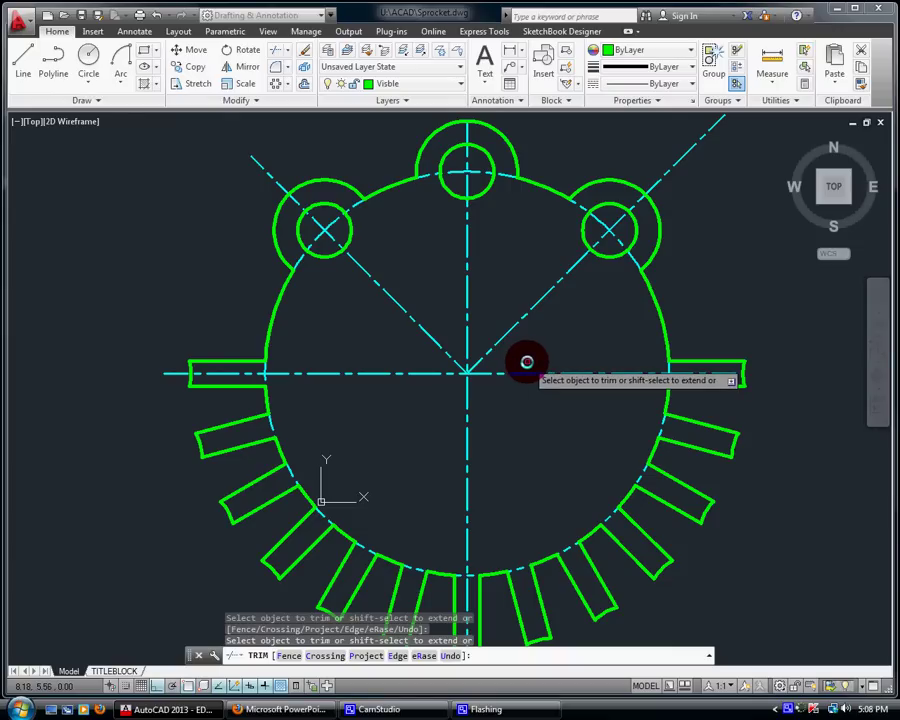
Step: Draw a circle with a diameter of 4 at the sprocket's center
left_click(91, 79)
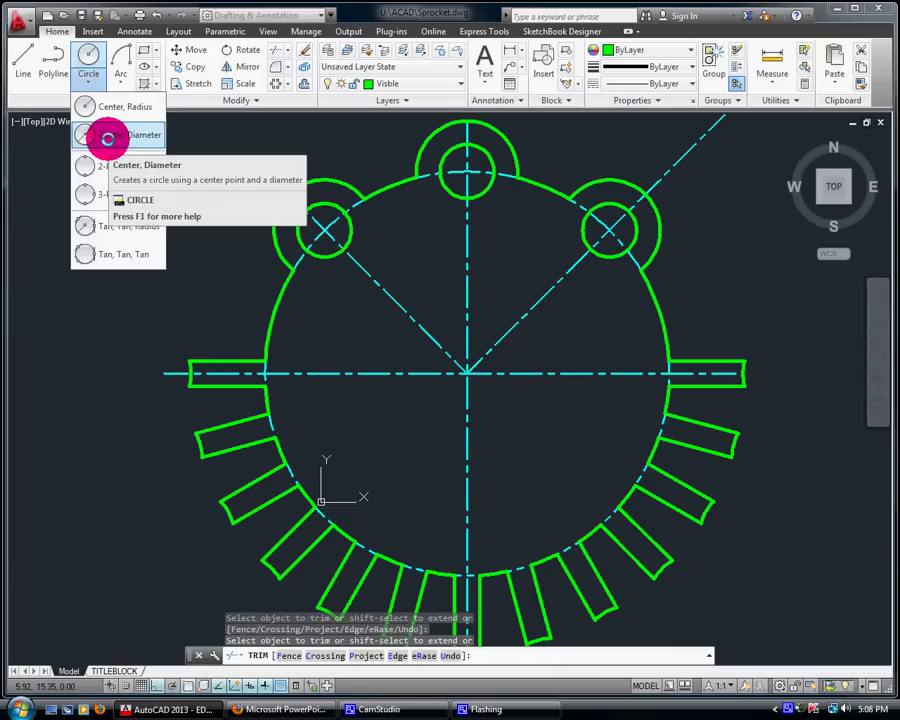
left_click(107, 138)
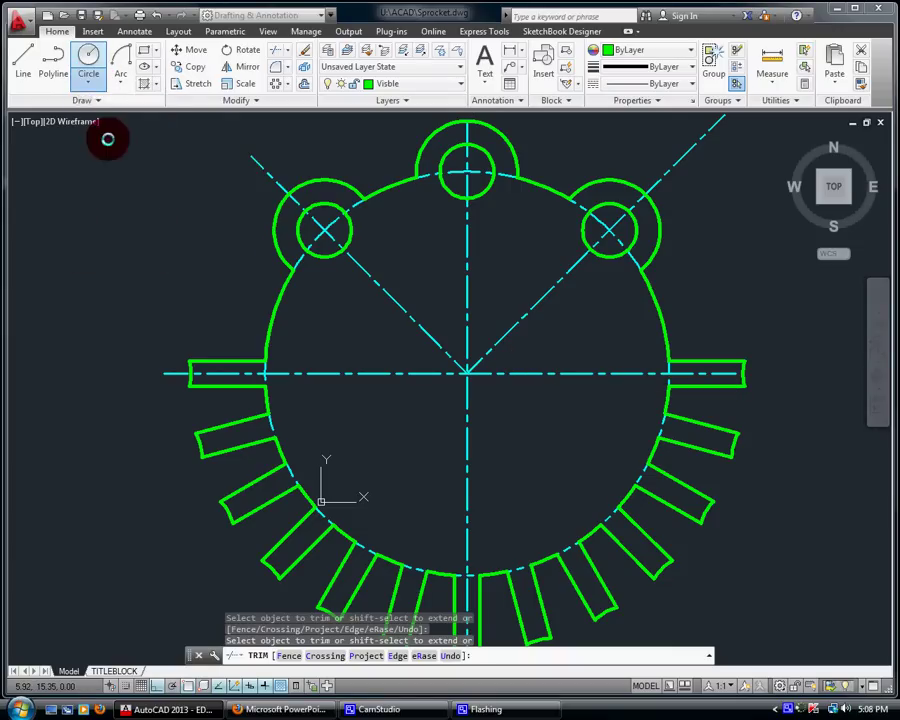
left_click(469, 373)
type("4")
key("Return")
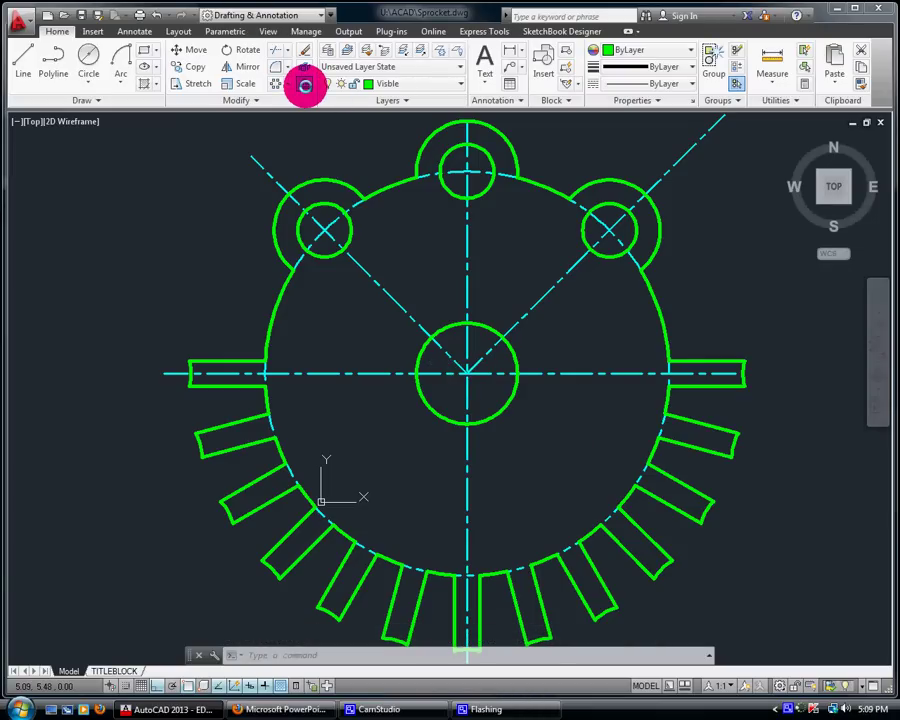
Step: Offset the vertical centerline by .375 to both sides for the keyway
left_click(305, 85)
type(".375")
key("Return")
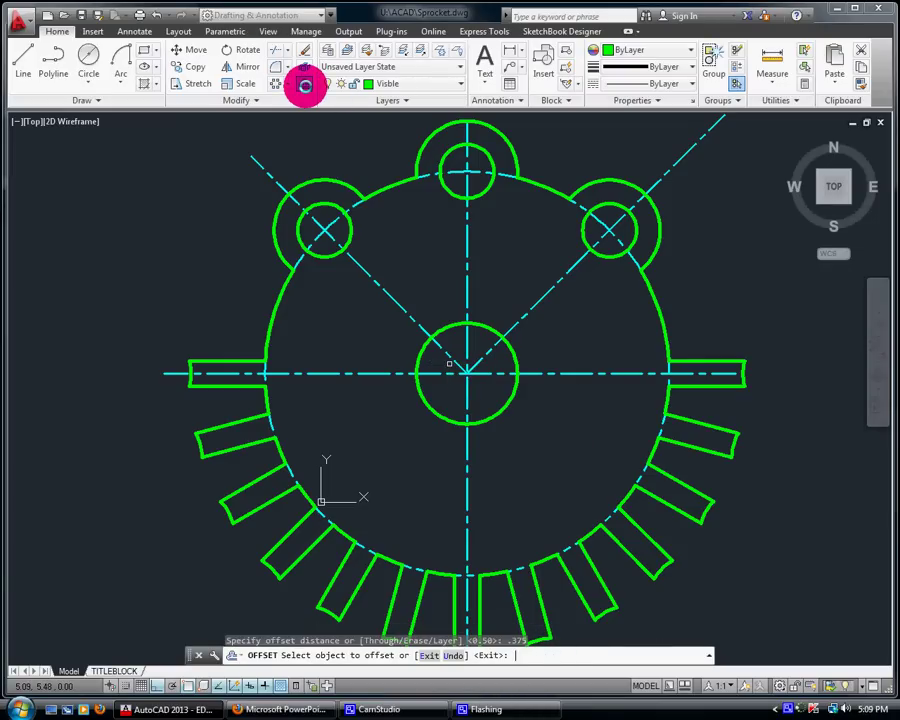
left_click(467, 290)
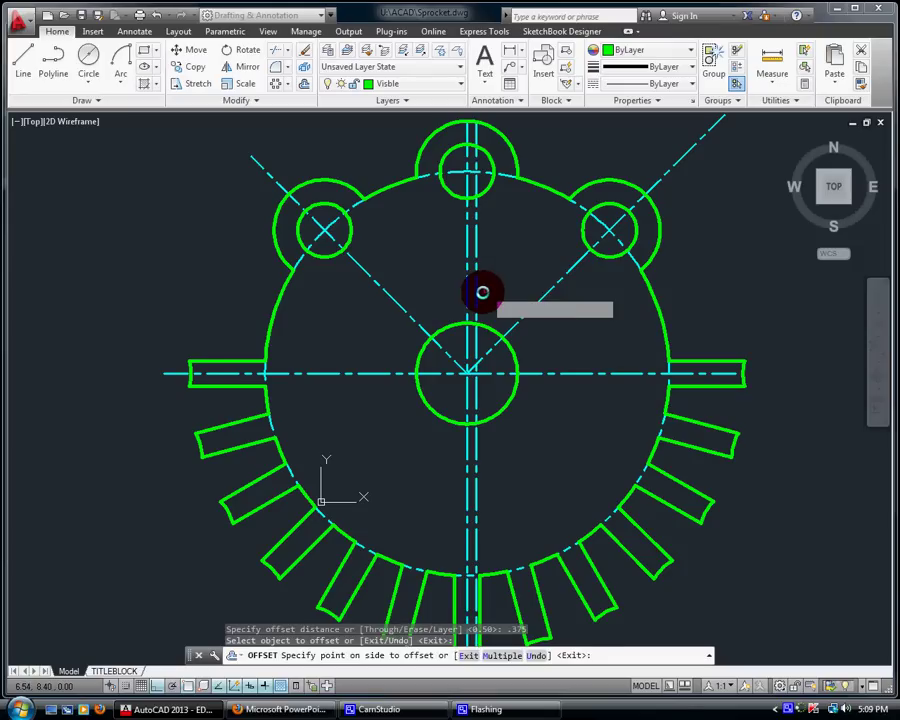
left_click(468, 291)
left_click(466, 291)
left_click(458, 291)
left_click(474, 277)
left_click(498, 257)
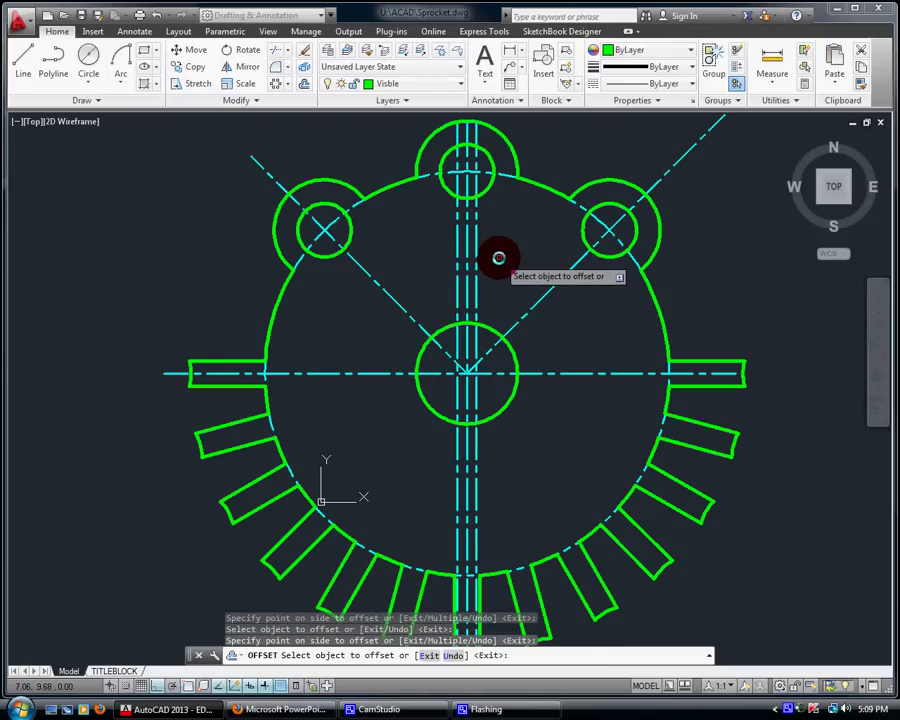
key("Return")
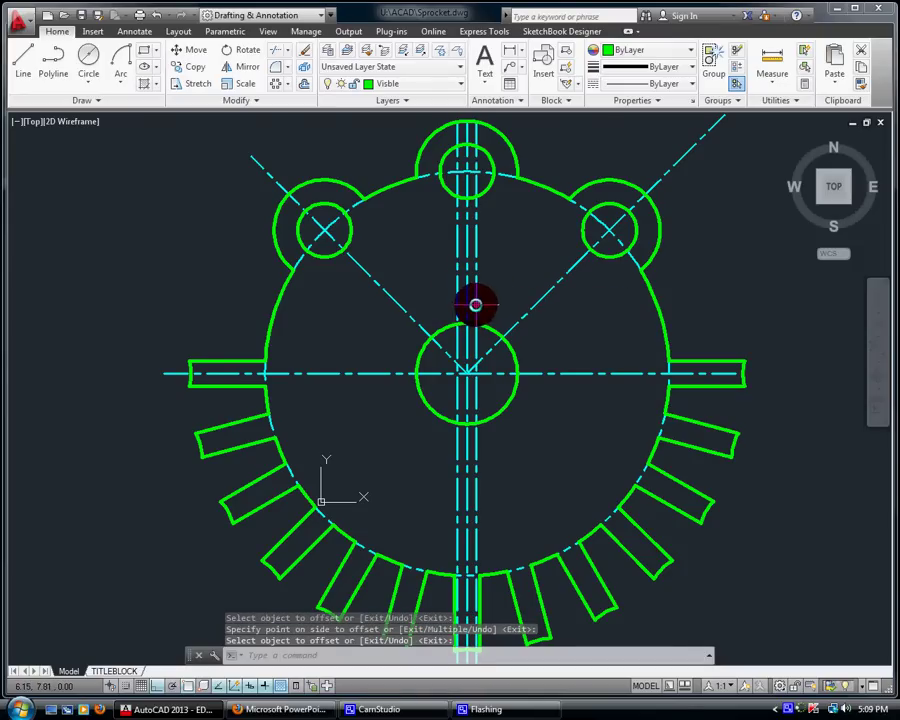
Step: Move the two offset vertical lines to the Visible layer
left_click(476, 304)
left_click(458, 298)
left_click(404, 84)
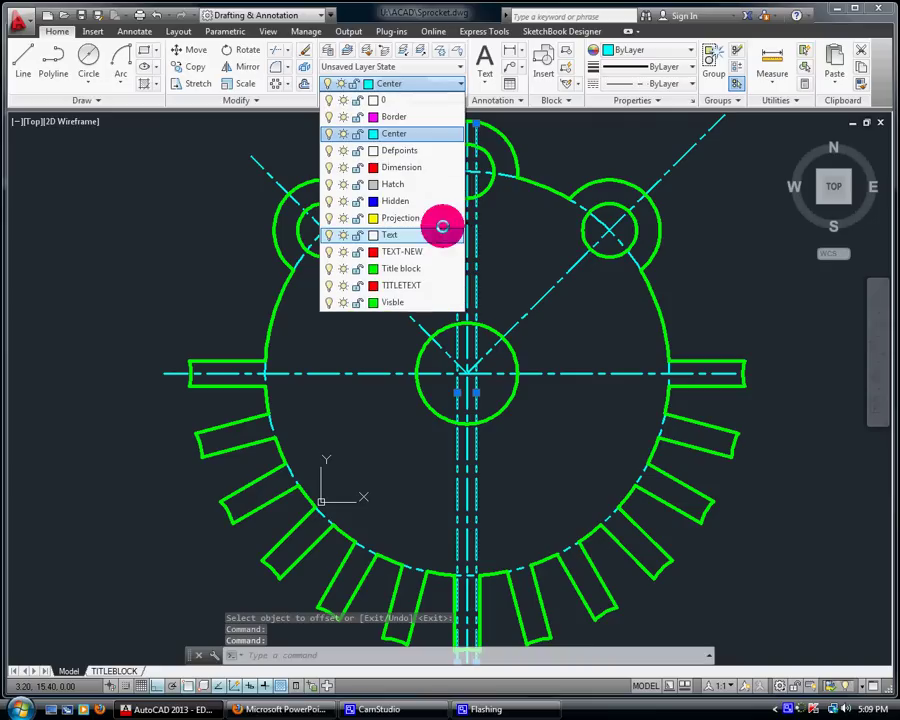
left_click(403, 301)
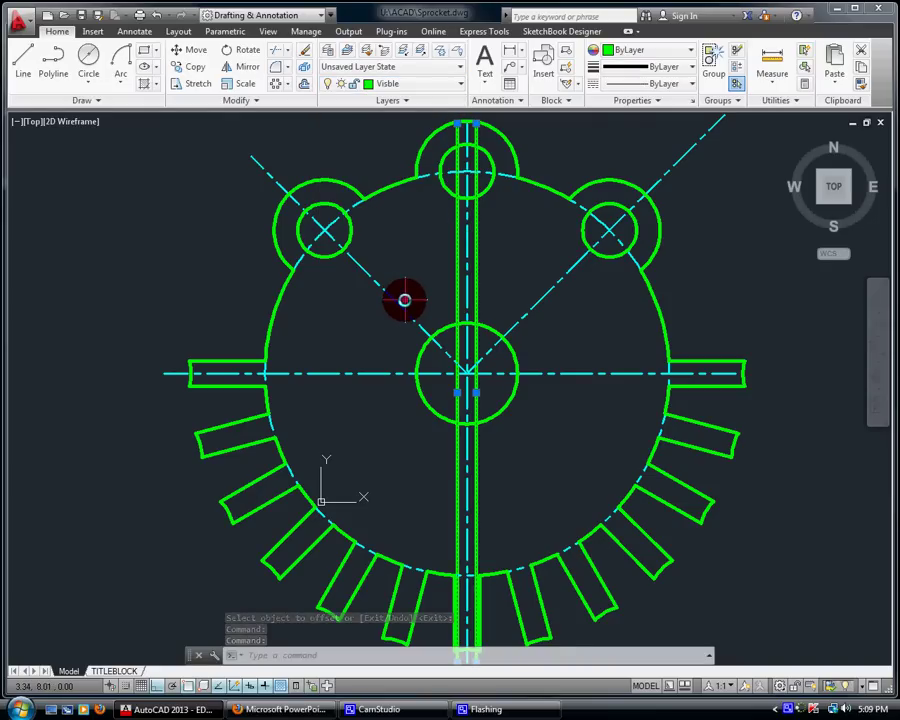
key("Escape")
Step: Draw a horizontal line from the top quadrant of the center circle to the right, past the right vertical offset line
left_click(874, 358)
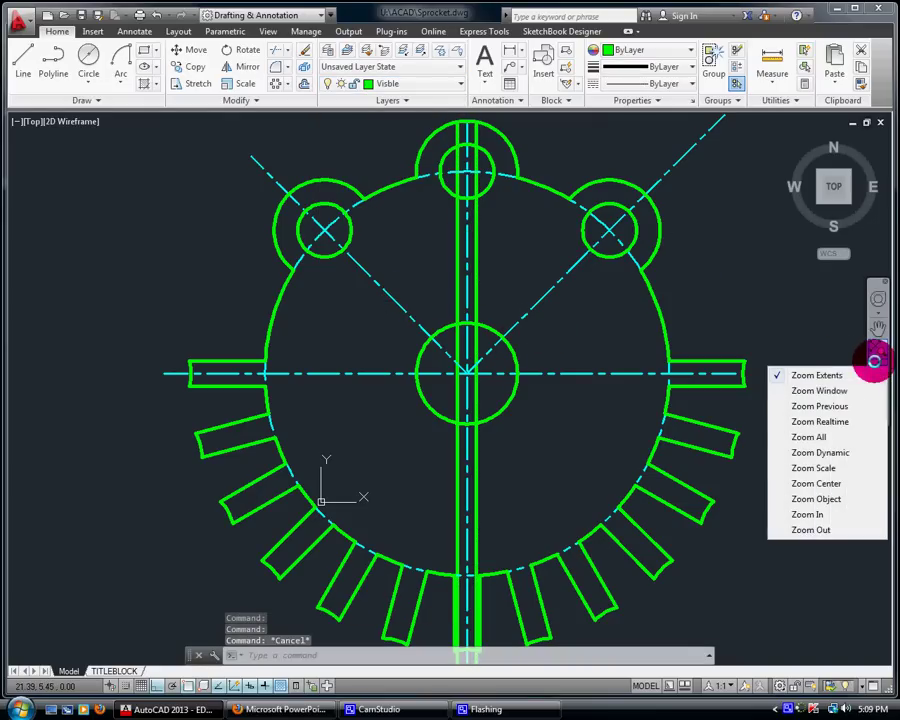
left_click(844, 389)
left_click(406, 278)
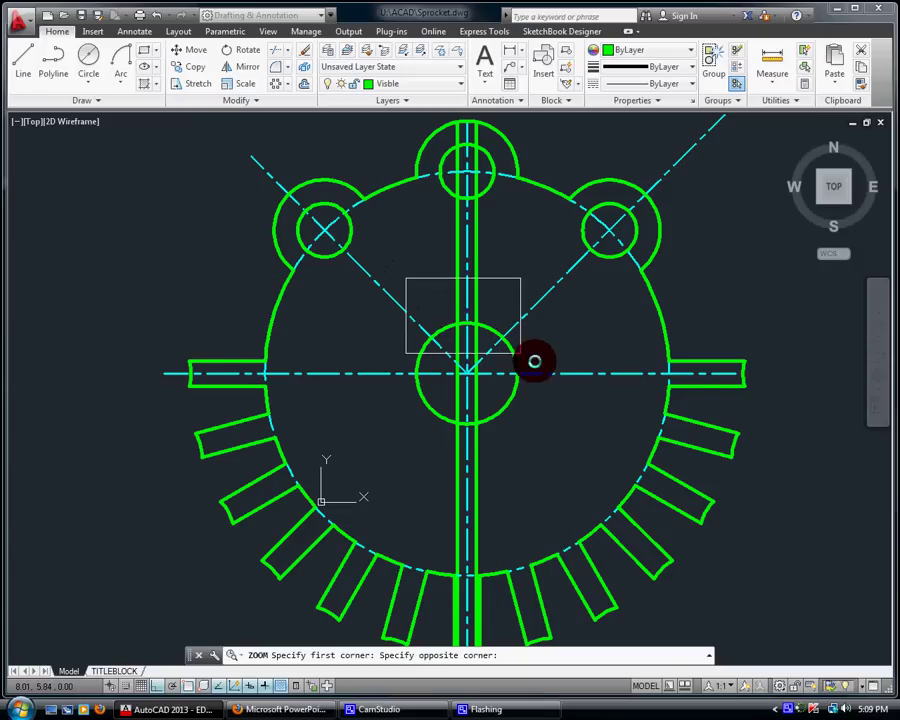
left_click(548, 365)
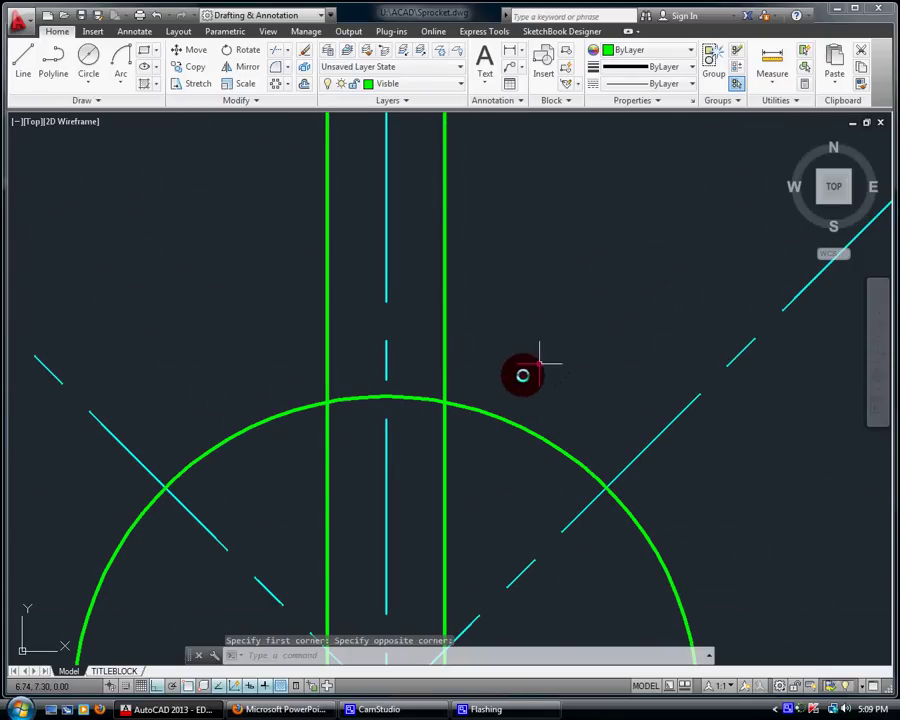
left_click(12, 60)
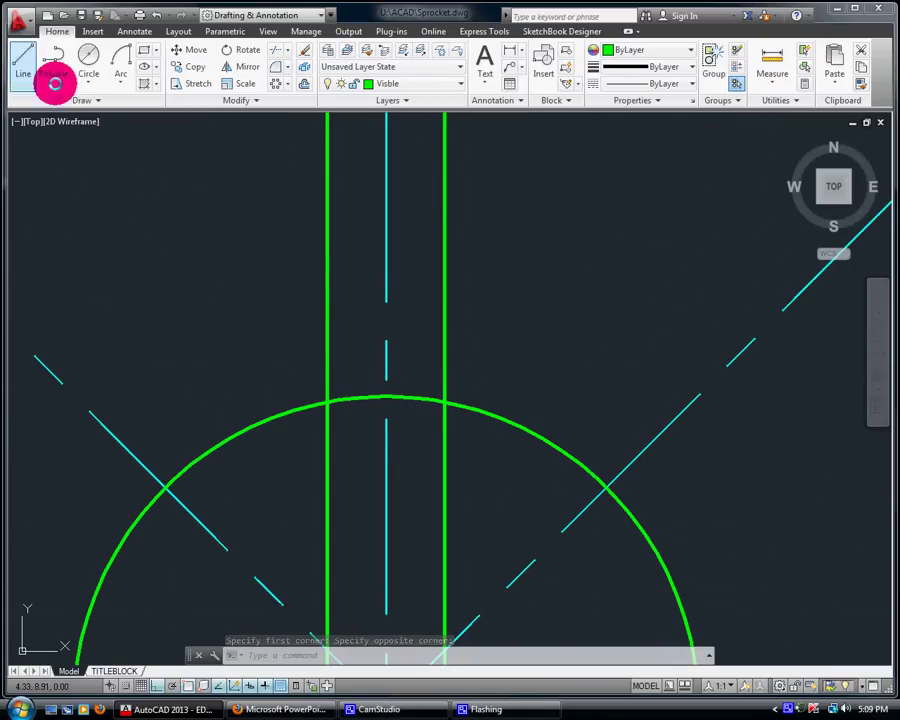
left_click(387, 397)
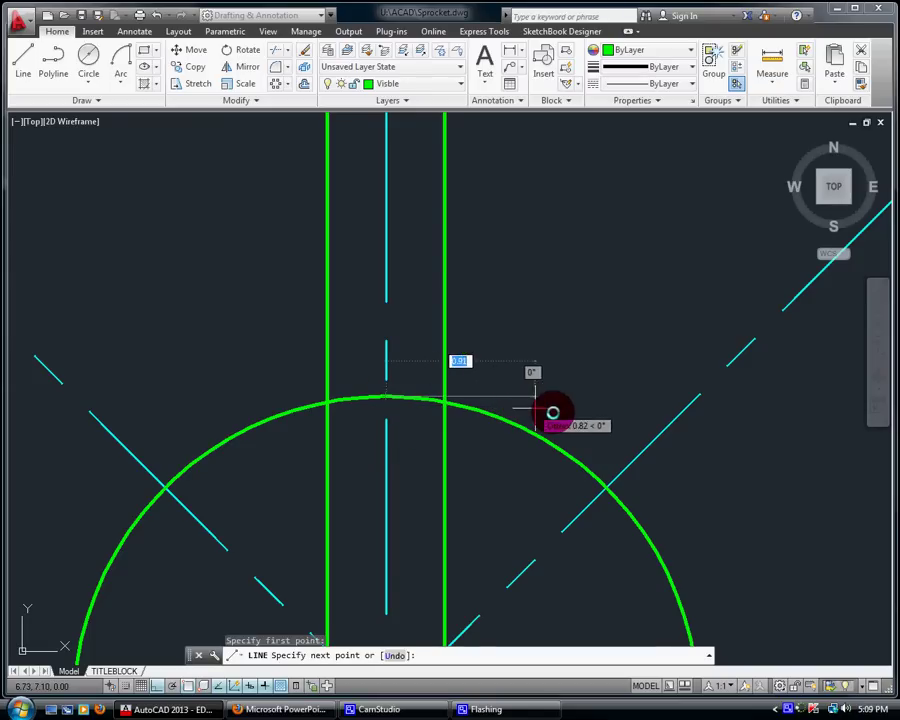
left_click(597, 408)
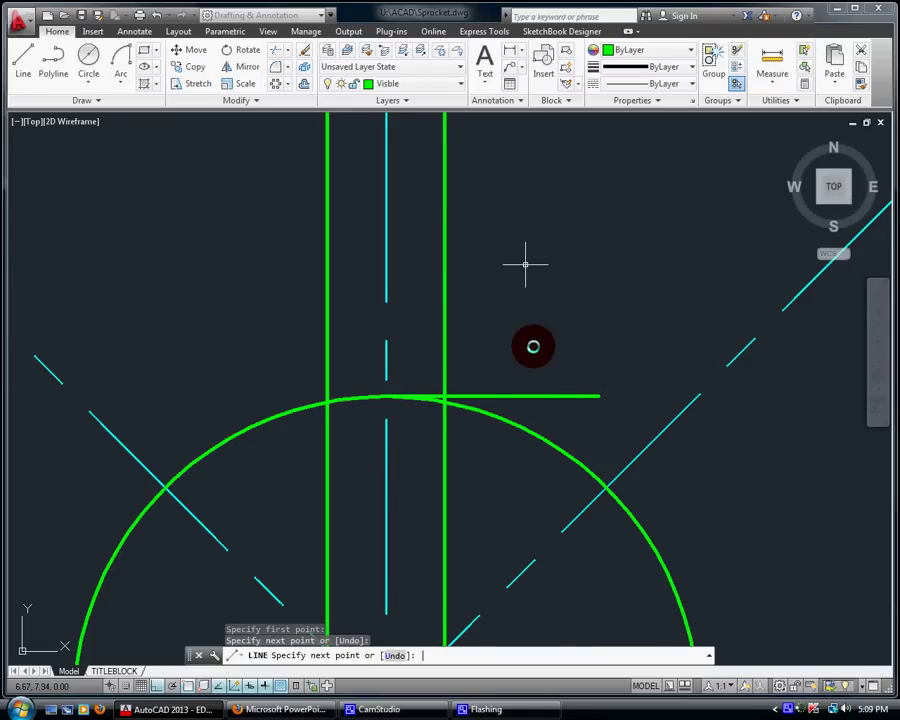
key("Return")
Step: Stretch the horizontal line's left end along the same level past the left vertical offset line
left_click(430, 396)
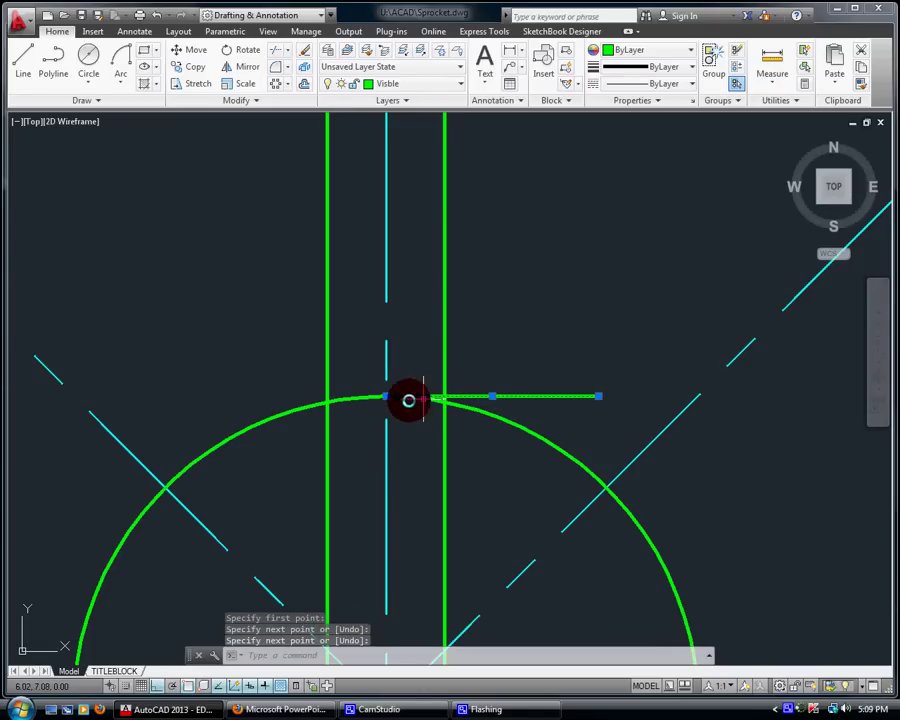
left_click(387, 397)
left_click(245, 397)
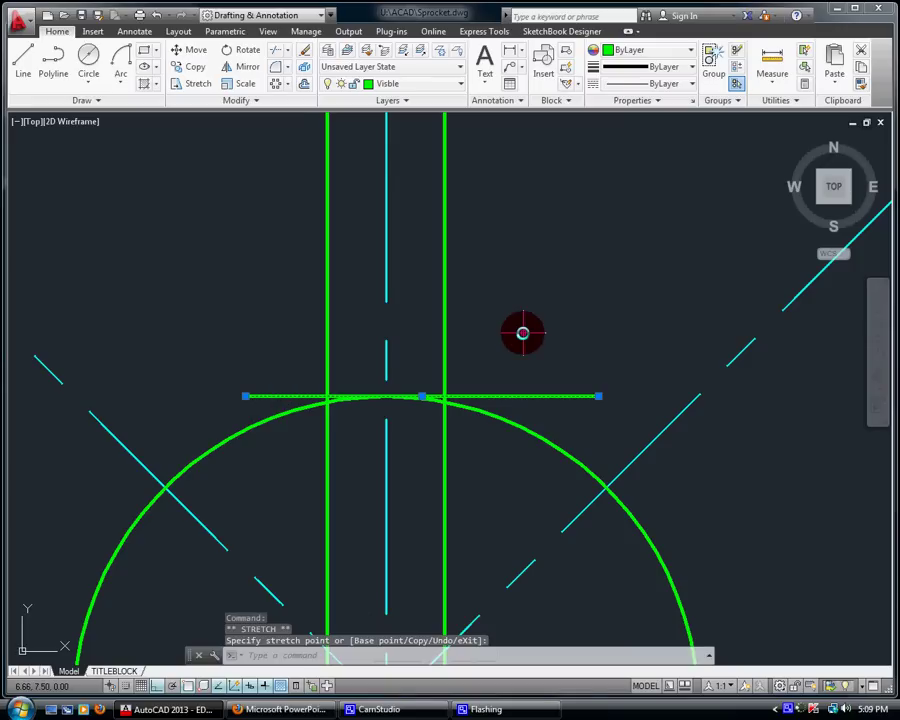
key("Return")
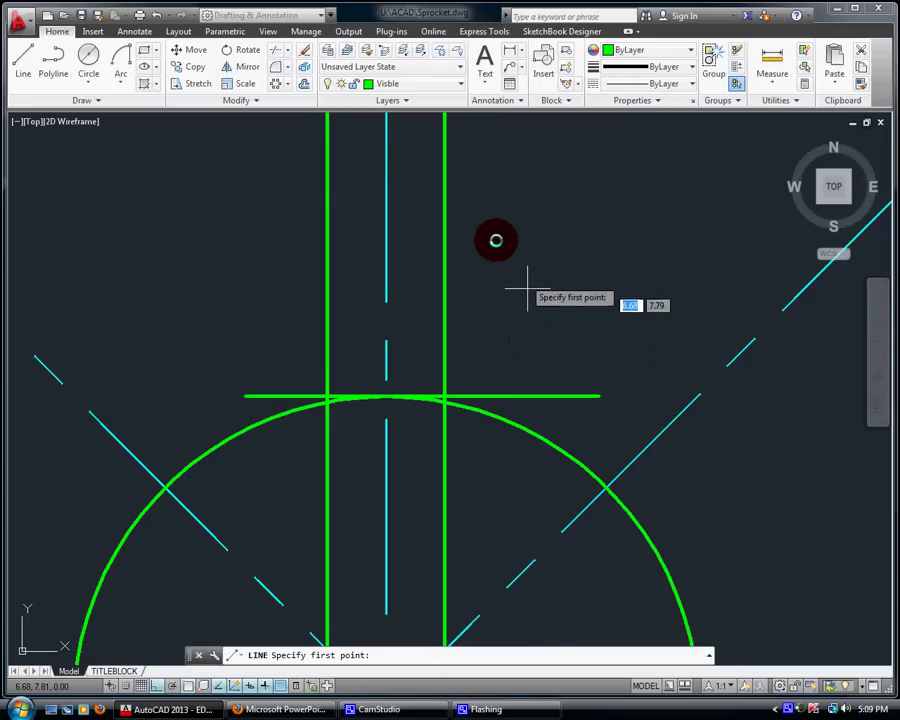
Step: Offset the horizontal line at the top of the center circle upward by .375
left_click(307, 83)
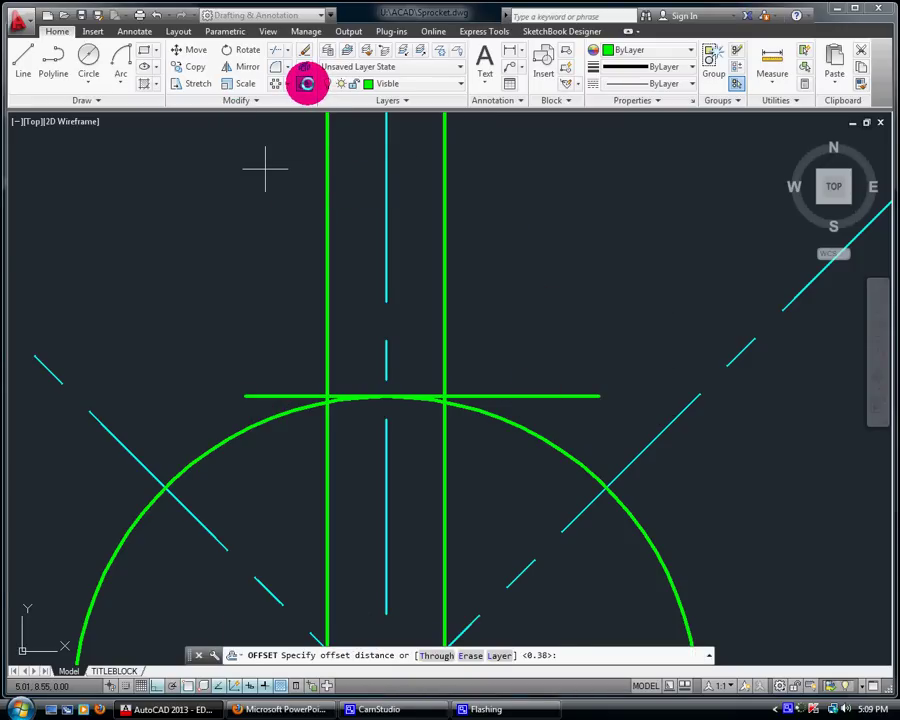
type(".375")
key("Return")
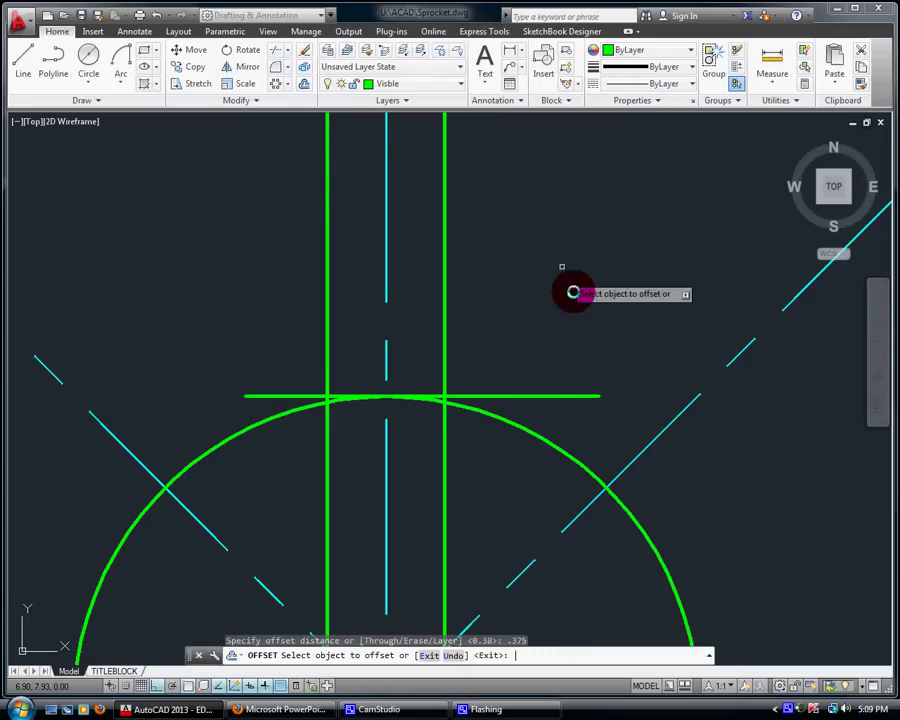
left_click(528, 396)
left_click(532, 345)
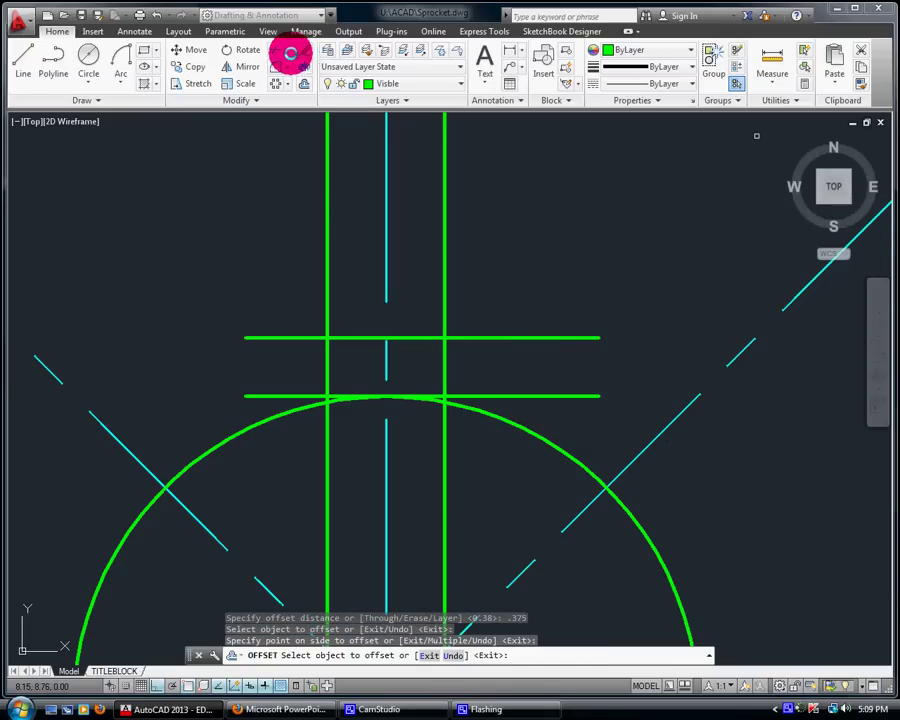
Step: Trim the center circle's top arc, the upper horizontal line and both vertical lines to form the keyway outline
left_click(290, 53)
left_click(287, 77)
key("Return")
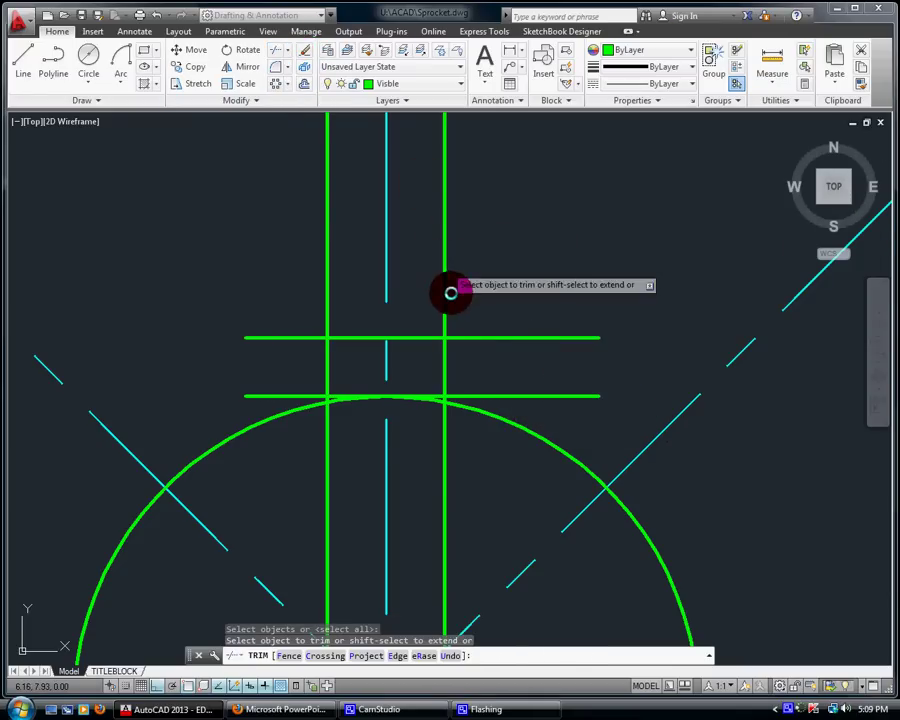
left_click(415, 399)
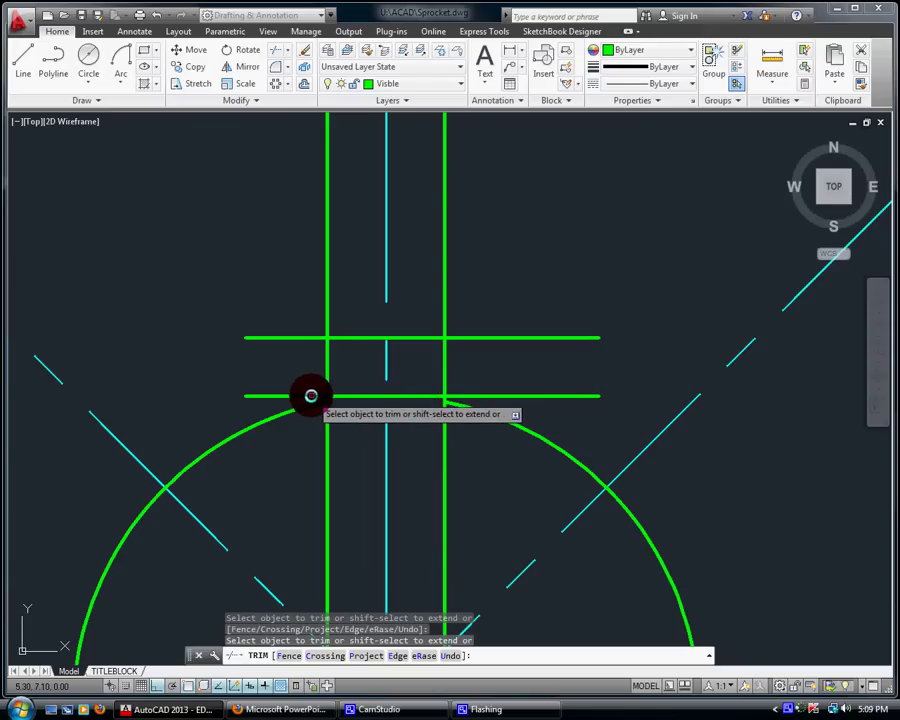
left_click(311, 337)
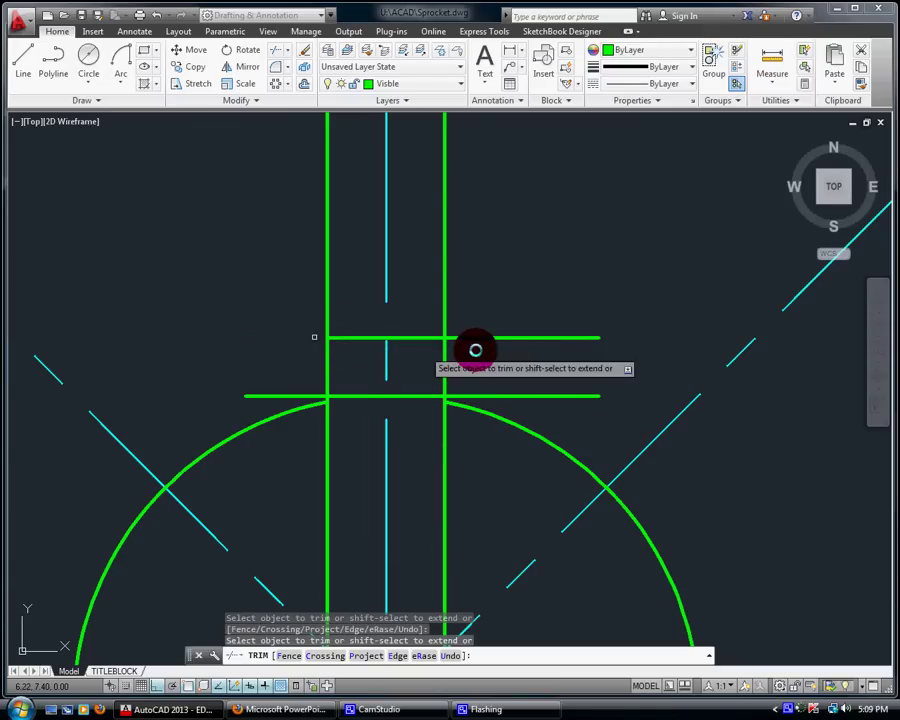
left_click(474, 338)
left_click(443, 318)
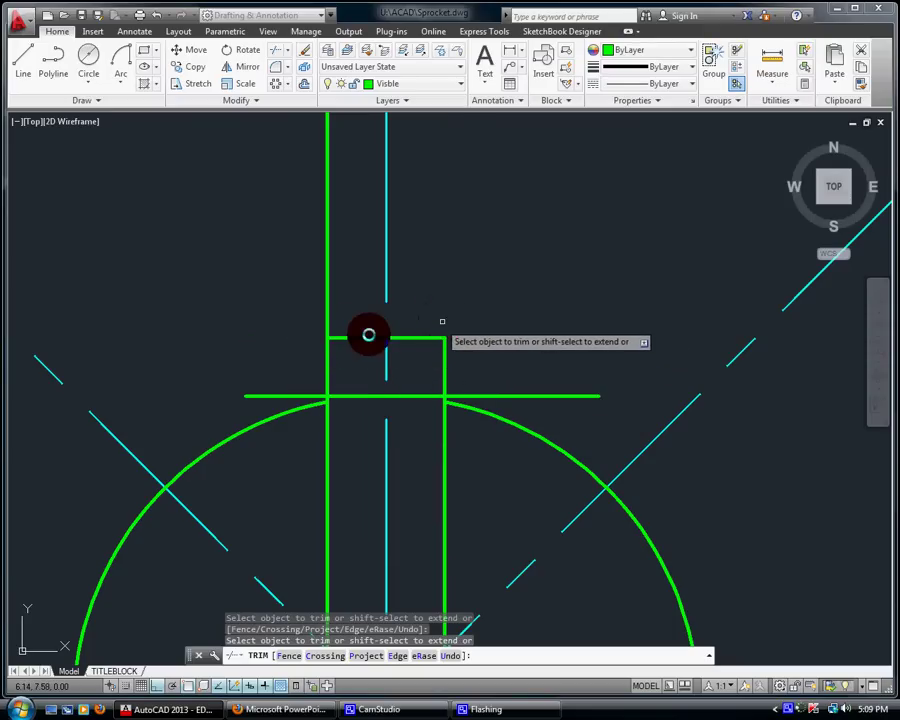
left_click(326, 303)
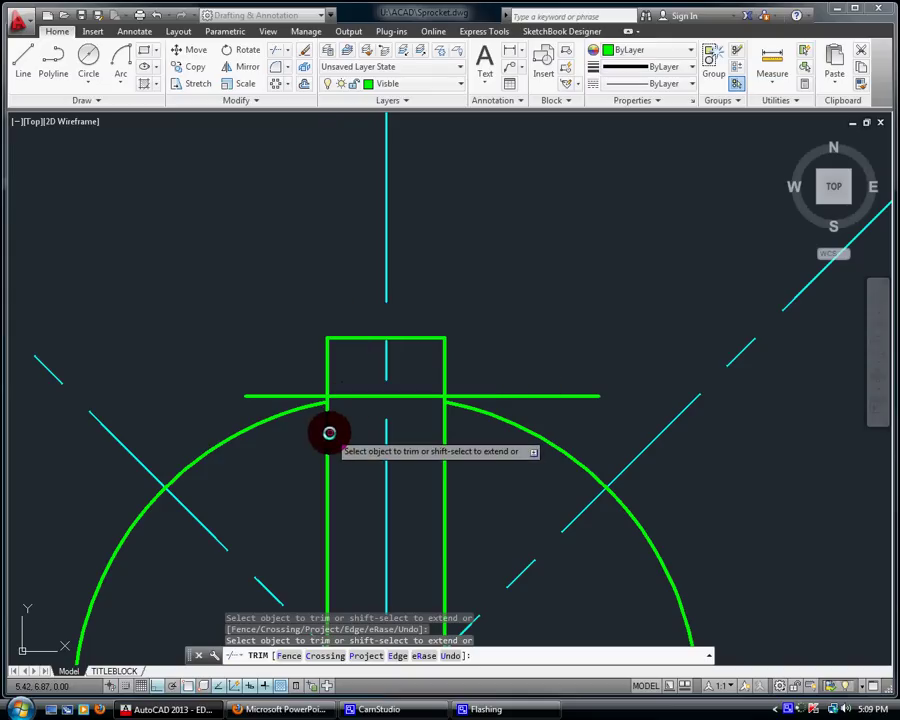
left_click(327, 432)
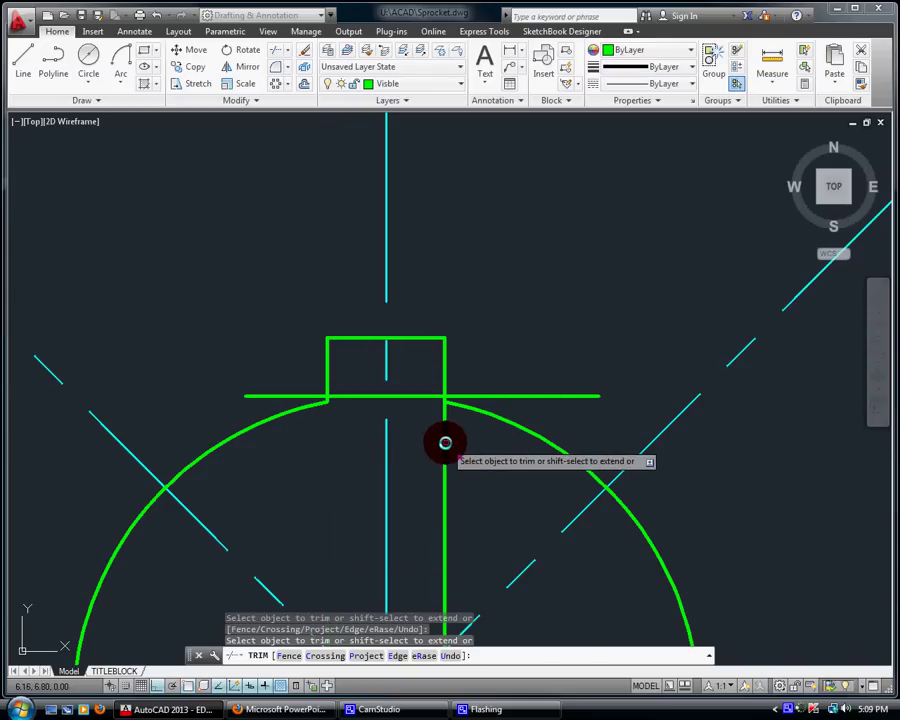
left_click(446, 443)
left_click(447, 444)
key("Return")
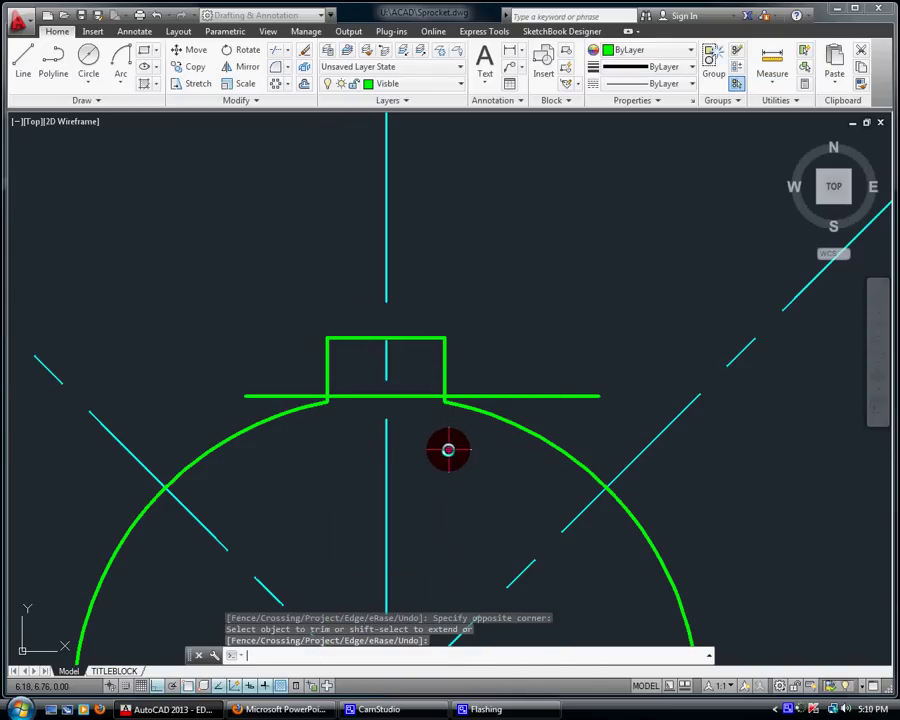
Step: Erase the horizontal construction line across the keyway and the two leftover vertical lines below it
left_click(424, 397)
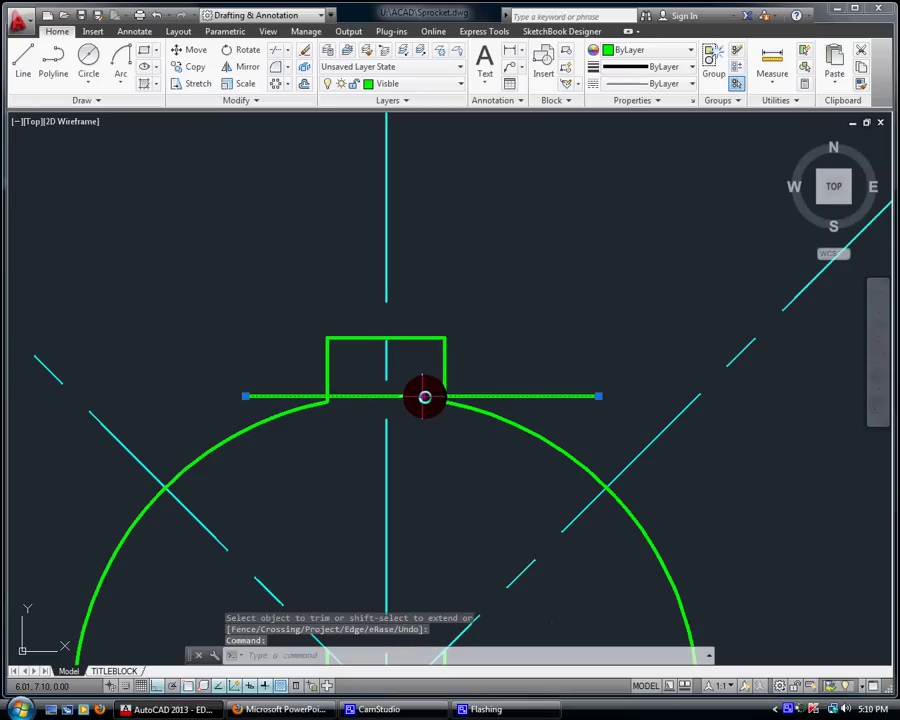
key("Delete")
scroll(424, 396, "down", 5)
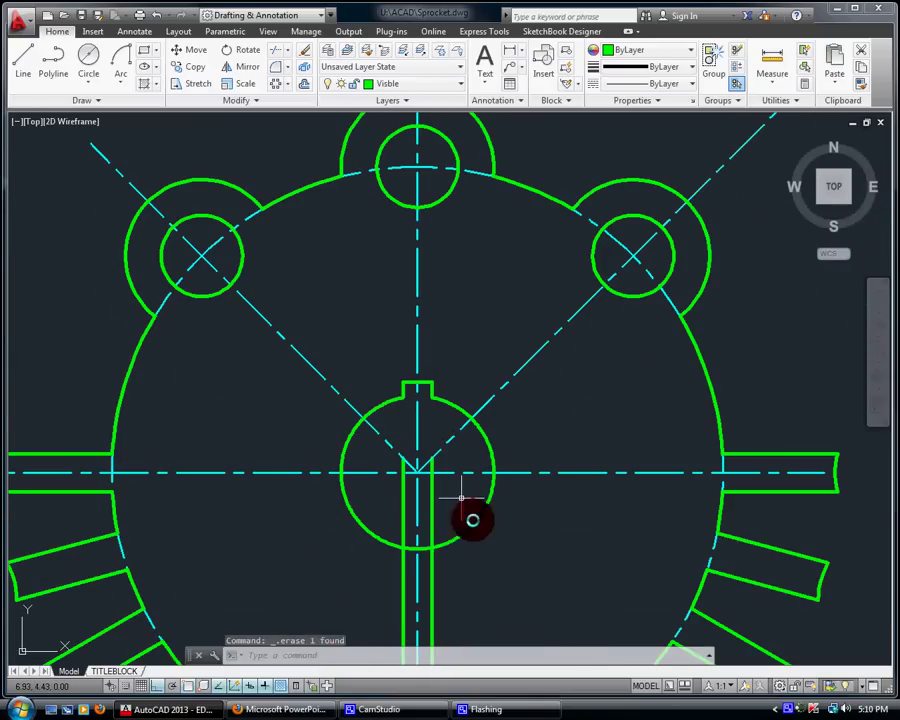
left_click(432, 527)
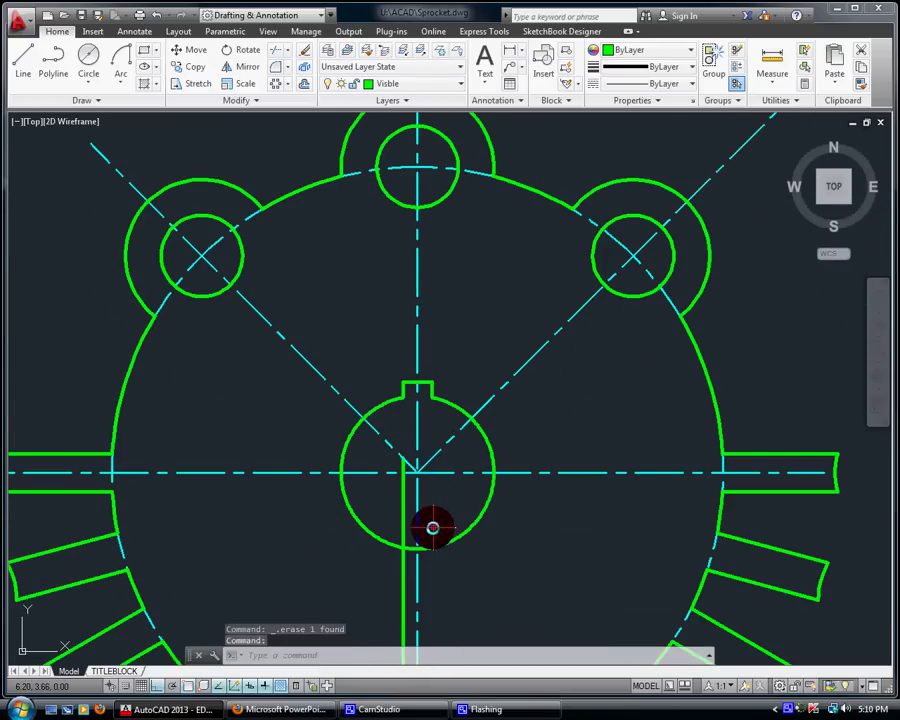
left_click_drag(432, 527, 401, 521)
key("Delete")
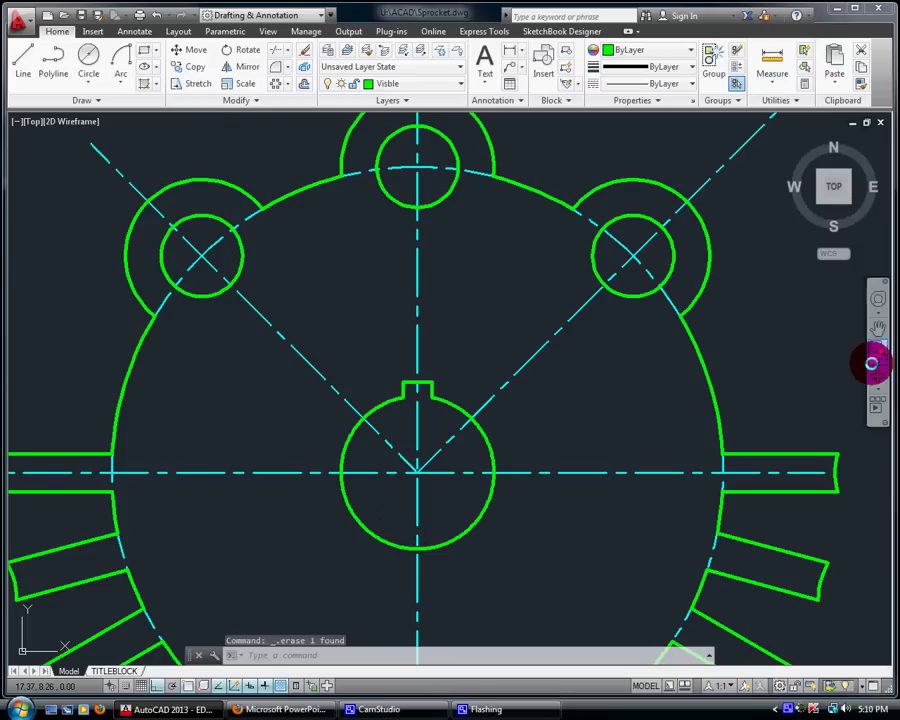
Step: Shorten the outer ends of both diagonal centerlines so they end just beyond the upper lugs
left_click(878, 362)
left_click(840, 373)
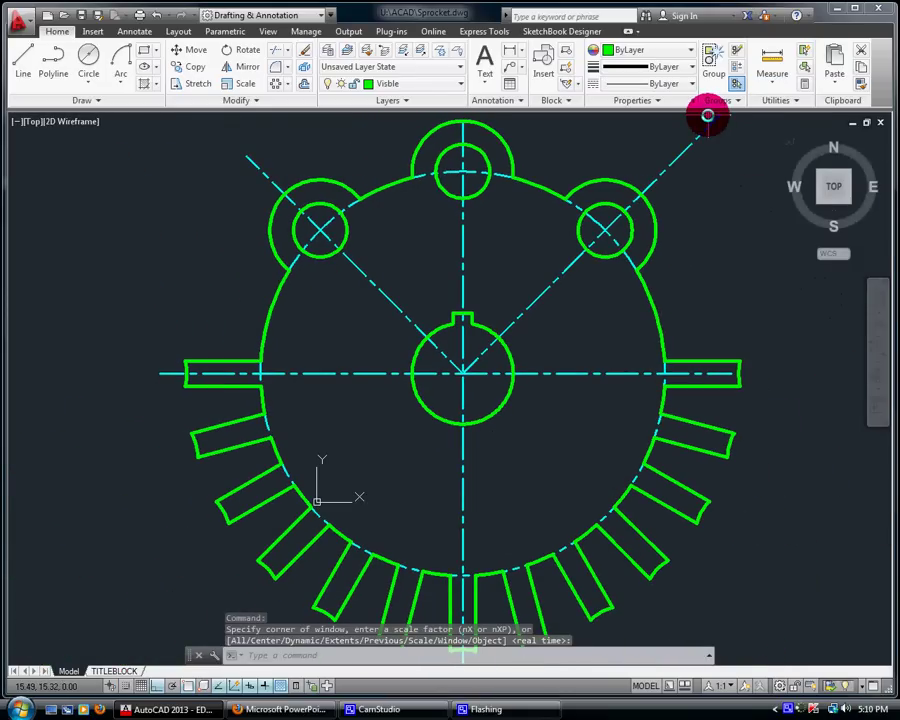
left_click(717, 119)
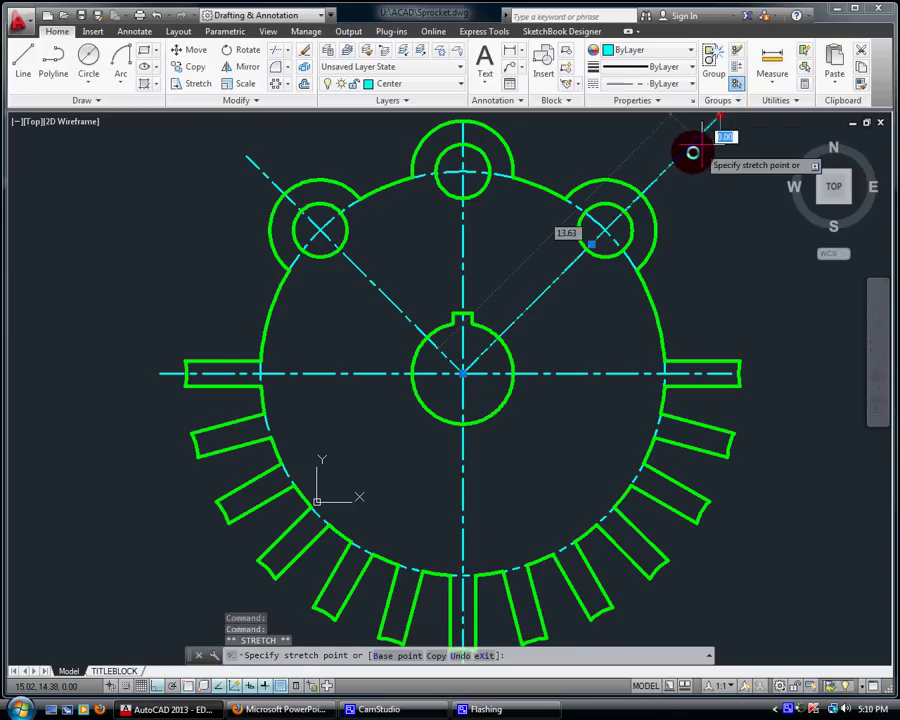
left_click(659, 174)
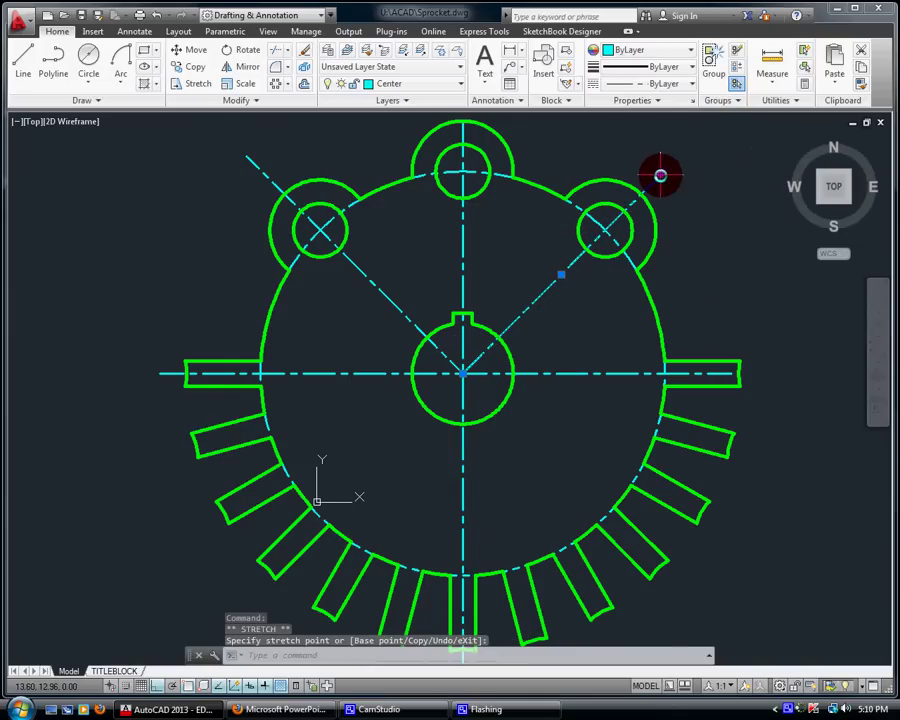
left_click(246, 155)
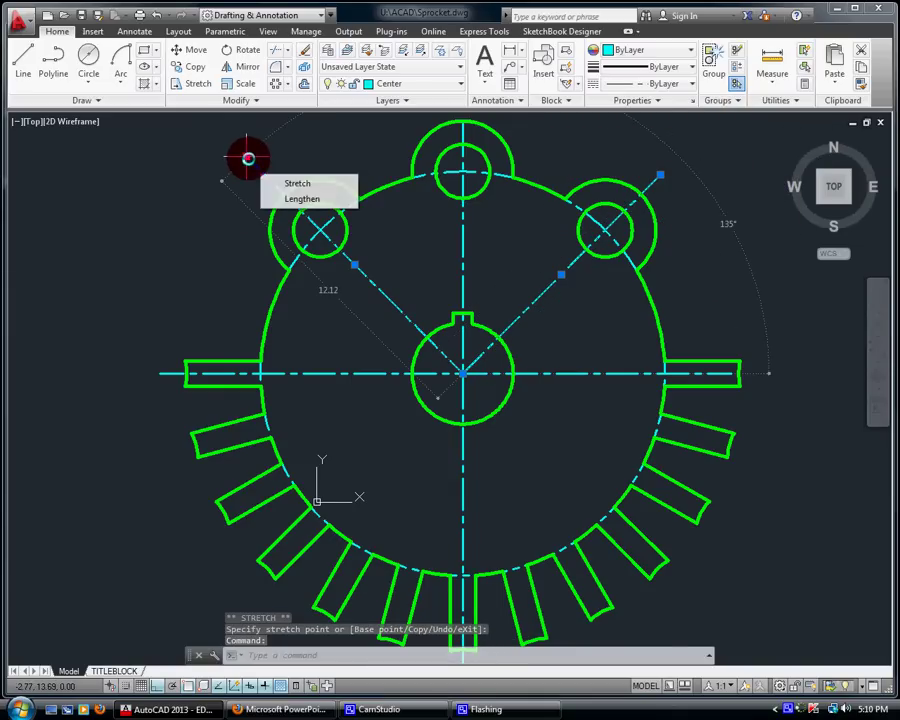
left_click(246, 155)
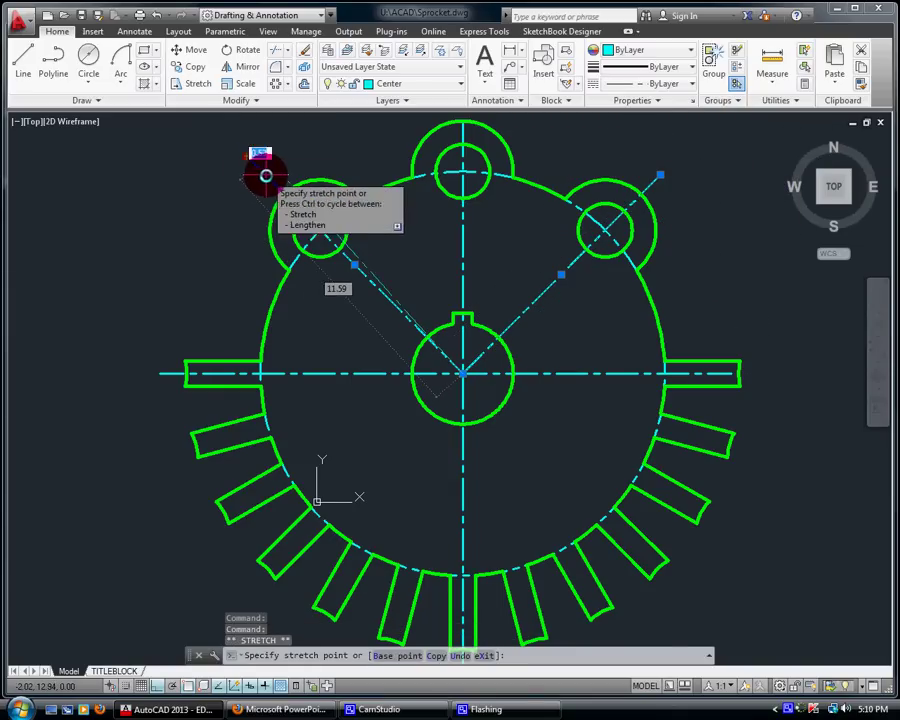
left_click(266, 177)
Step: Stretch the vertical centerline's upper end to just above the top lug
scroll(532, 207, "down", 3)
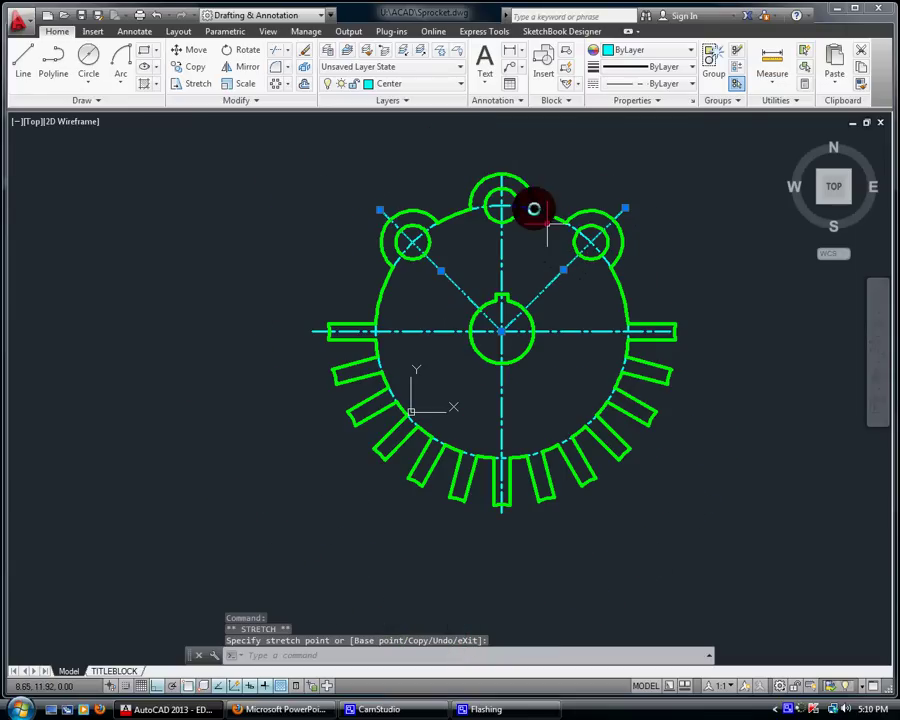
left_click(500, 179)
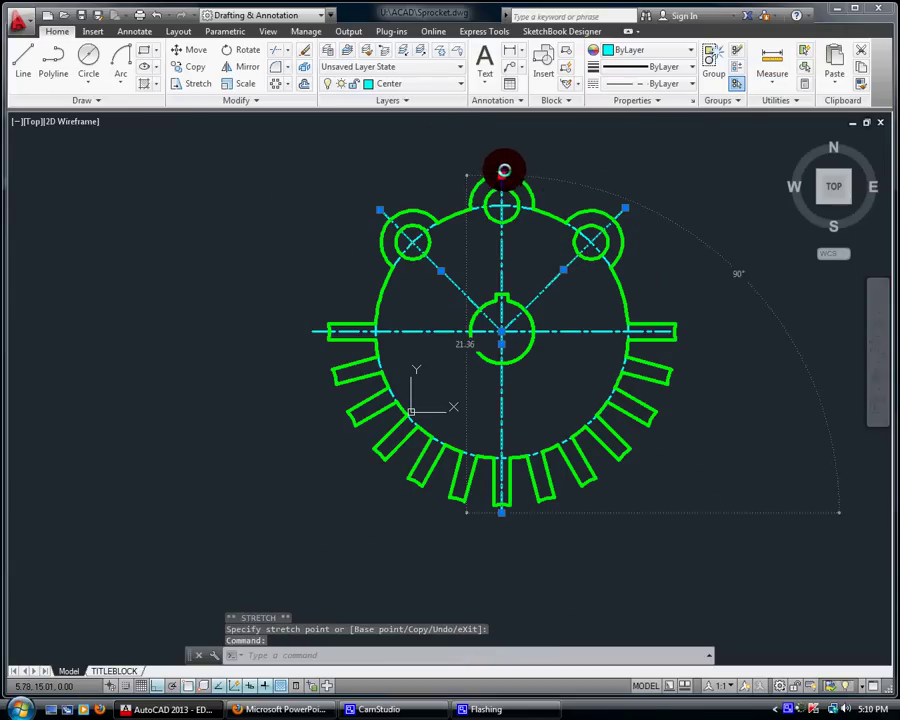
left_click(500, 171)
left_click(505, 158)
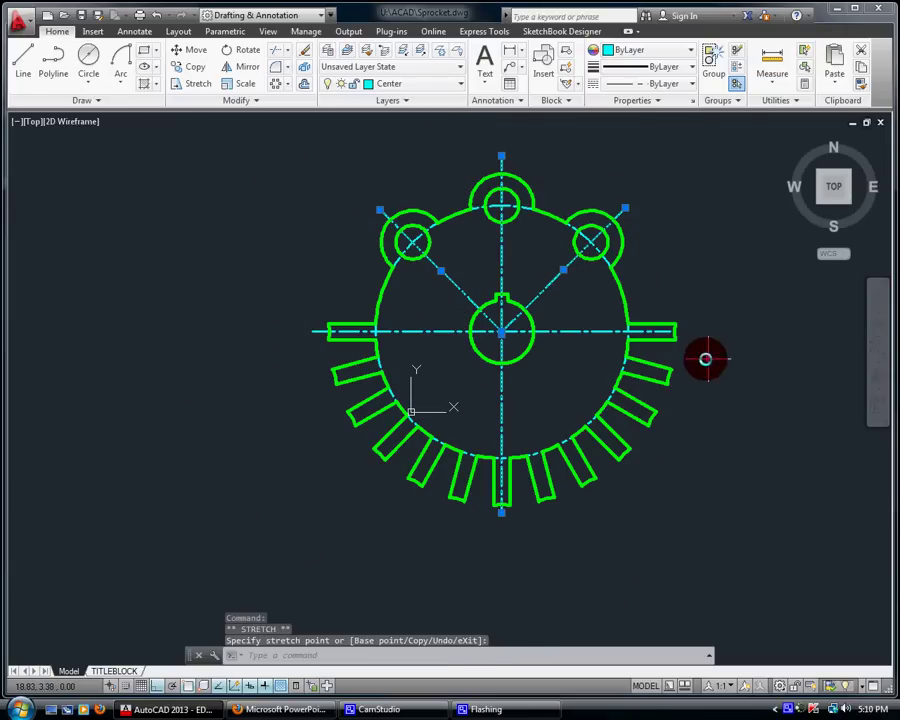
Step: Stretch the horizontal centerline's right end to just past the right tooth and clear the selection
left_click(672, 330)
left_click(671, 331)
mouse_move(673, 332)
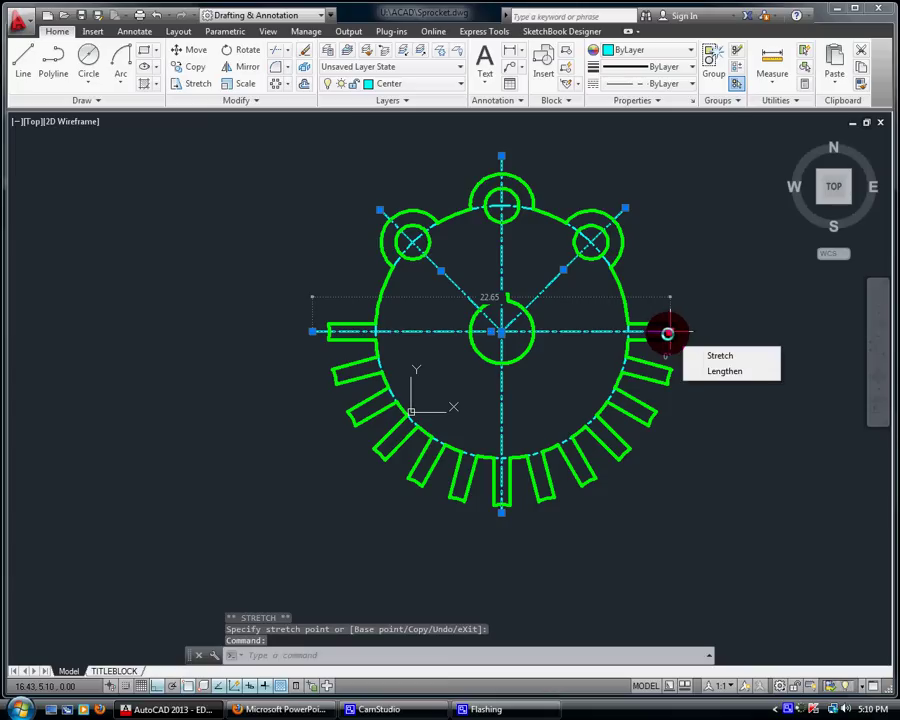
left_click(670, 331)
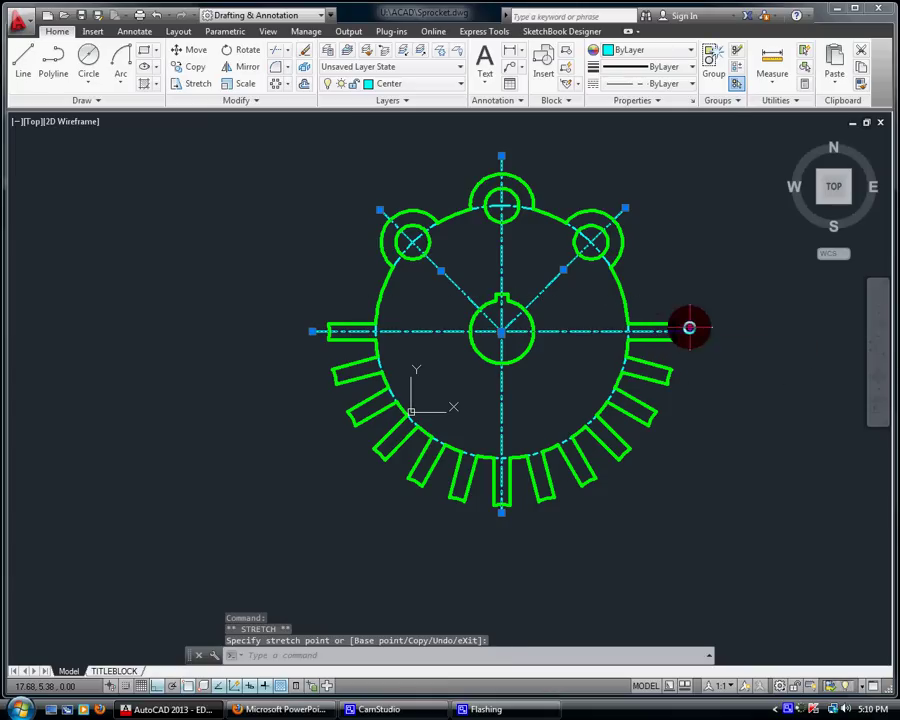
left_click(690, 331)
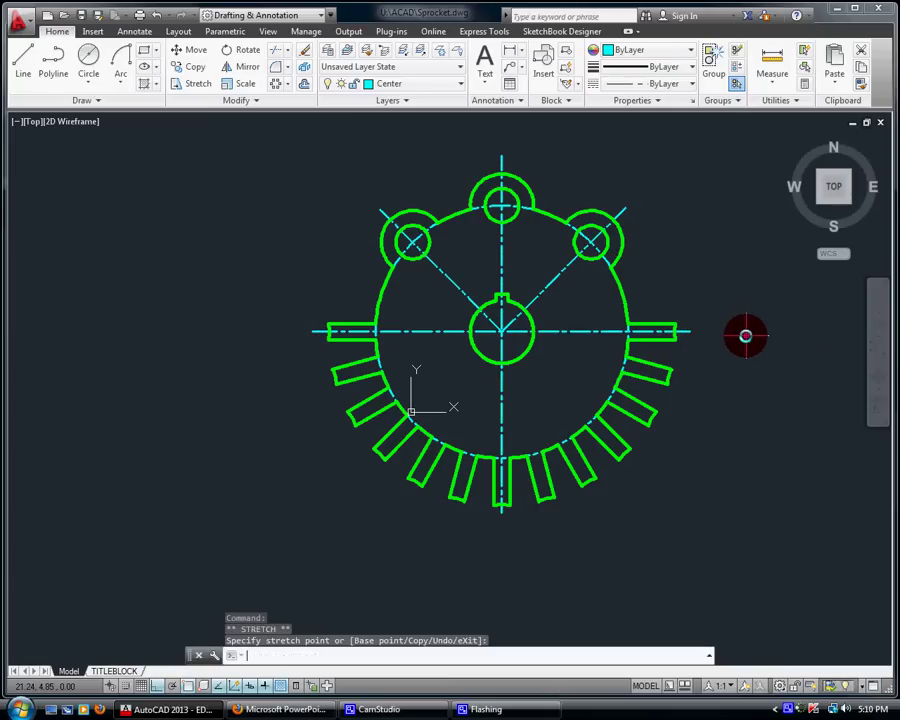
key("Escape")
key("Escape")
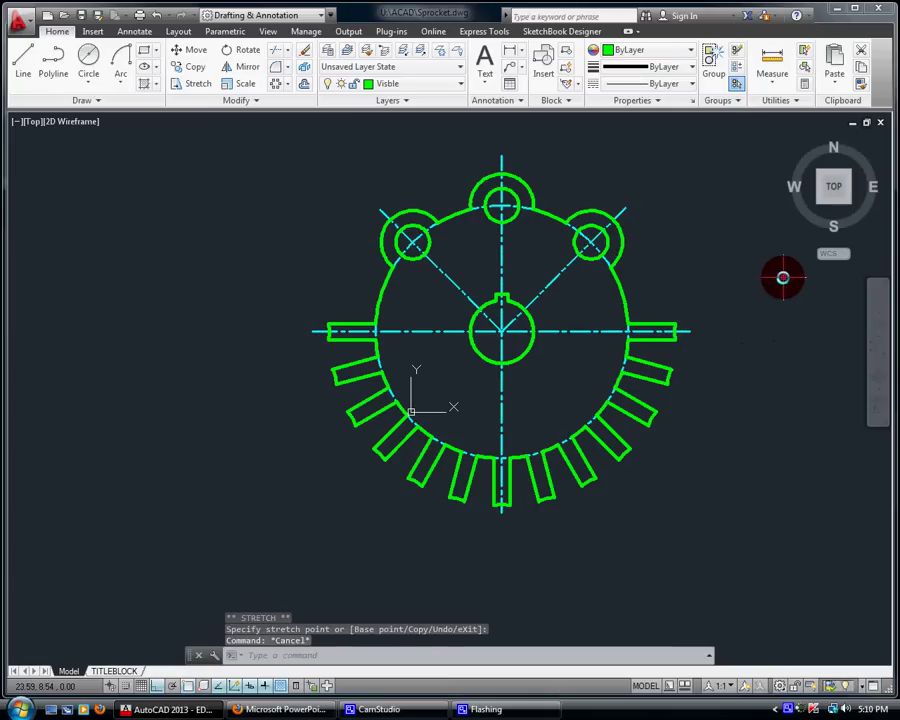